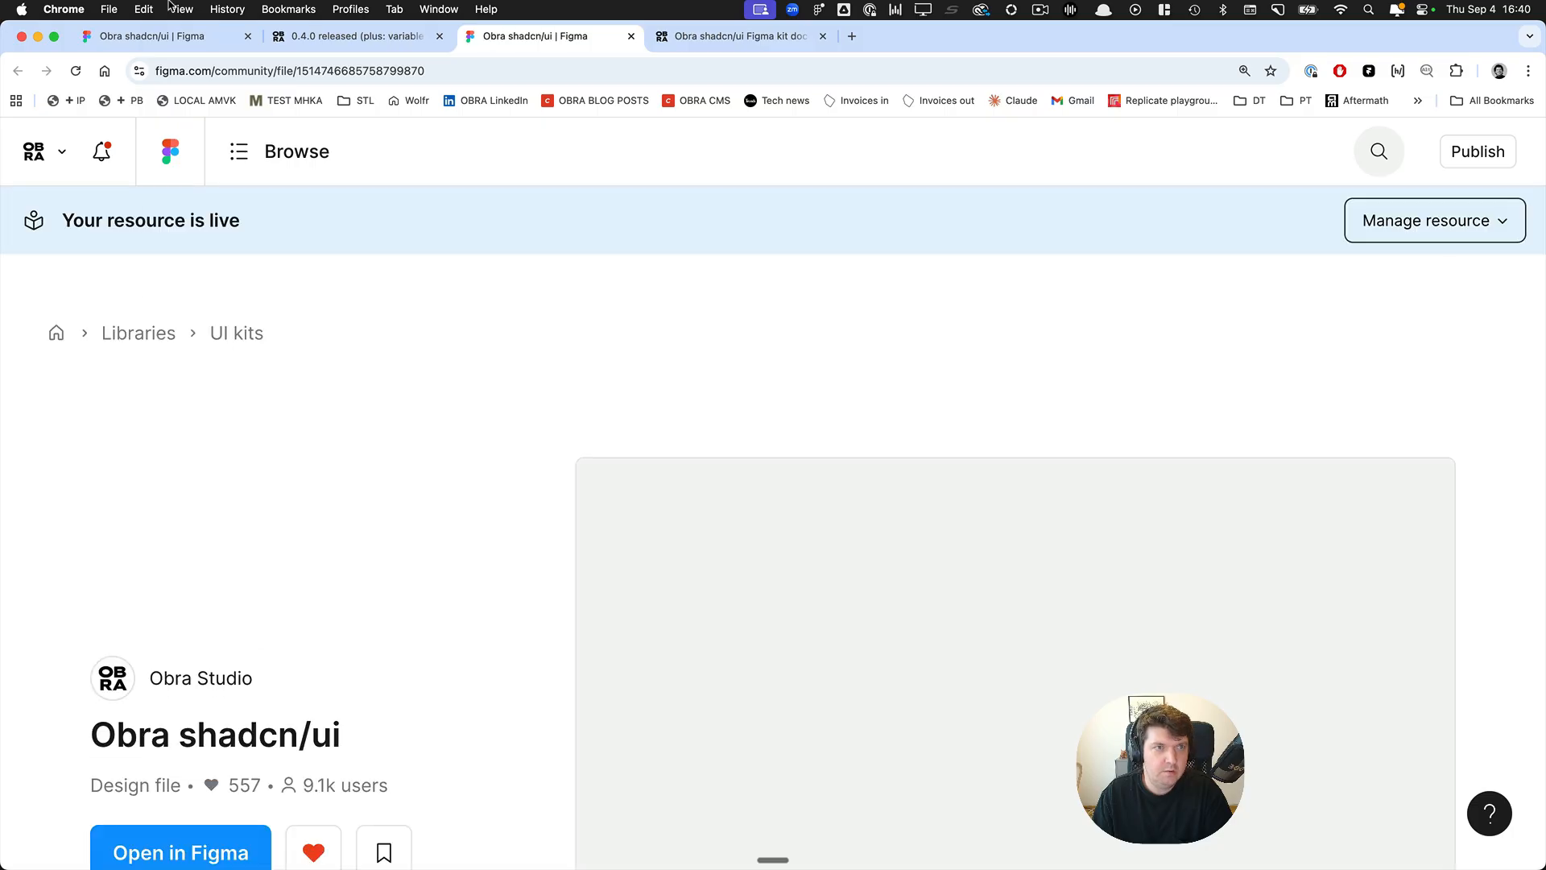
View the Obra shadcn/ui community page's title and usage details, and reset the page zoom to its default.
click(181, 9)
click(234, 28)
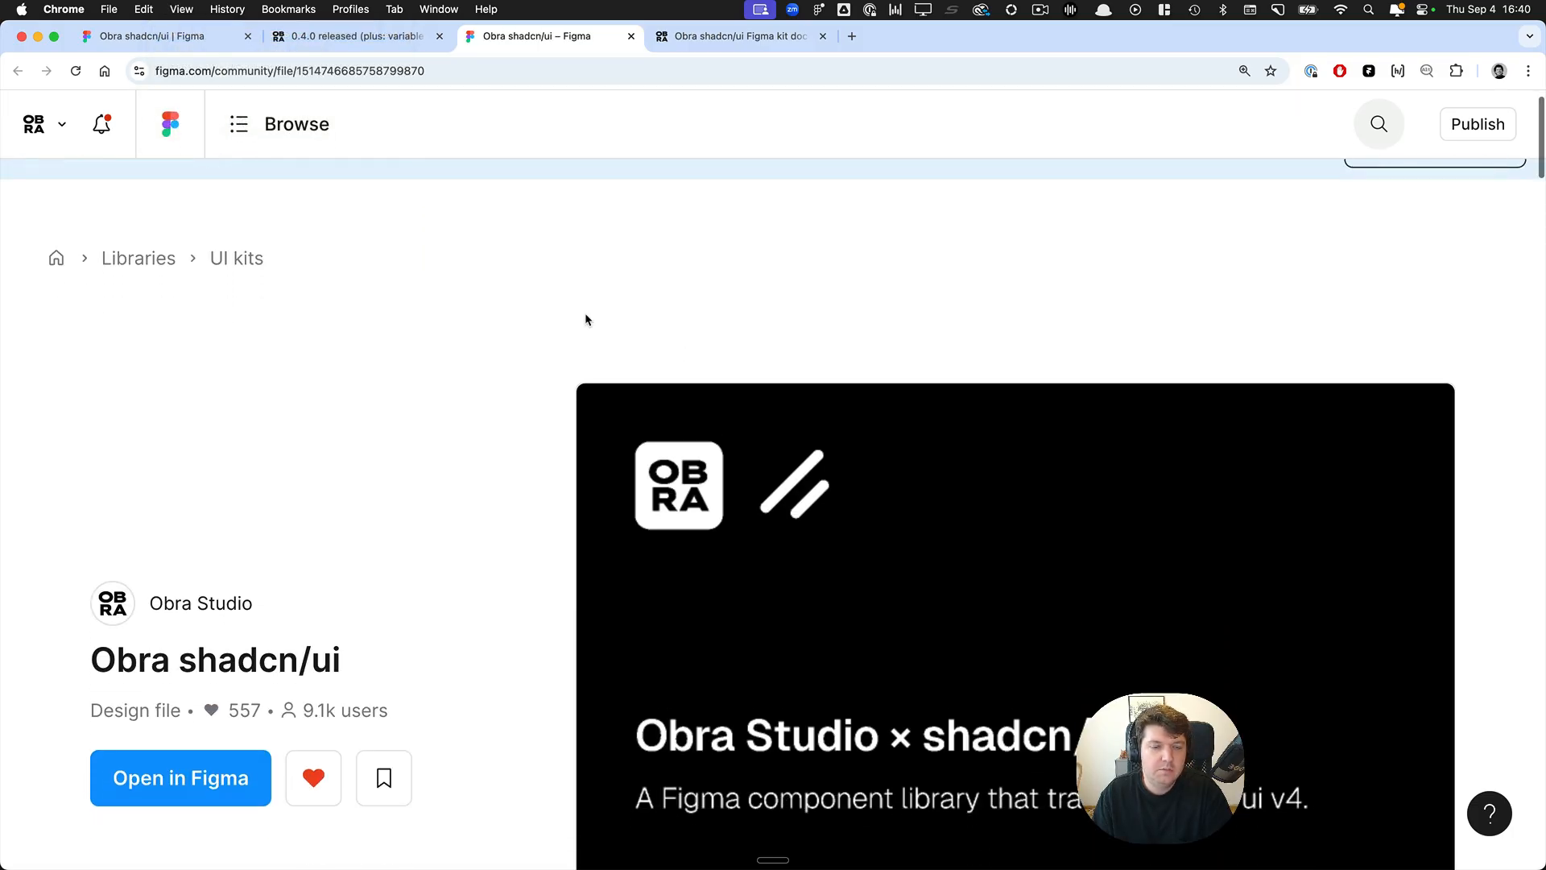
scroll(585, 314, down, 3)
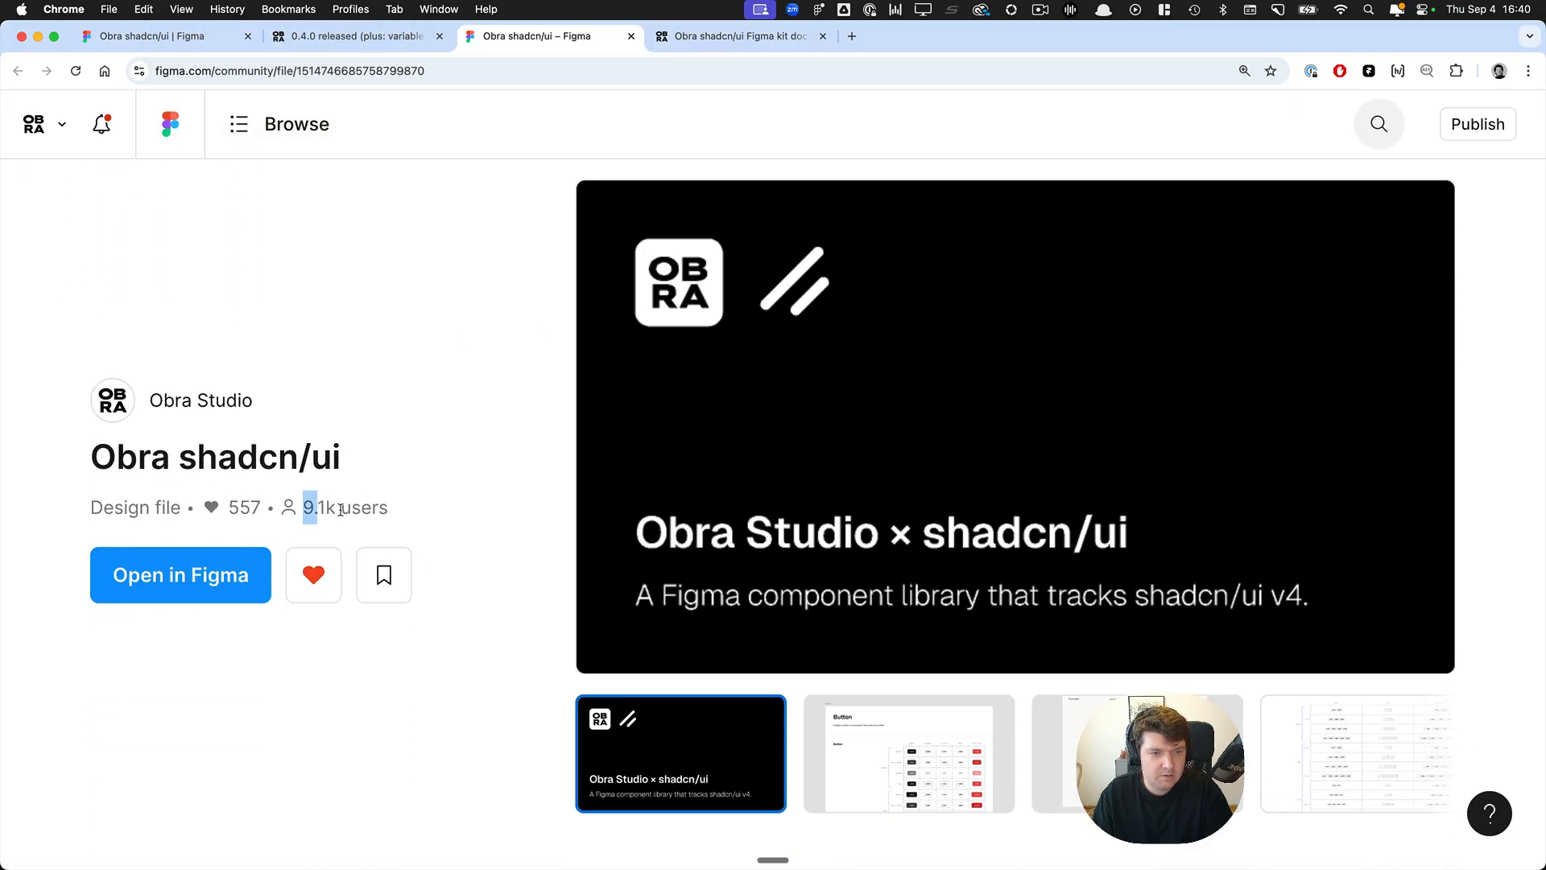
click(432, 514)
key(super+0)
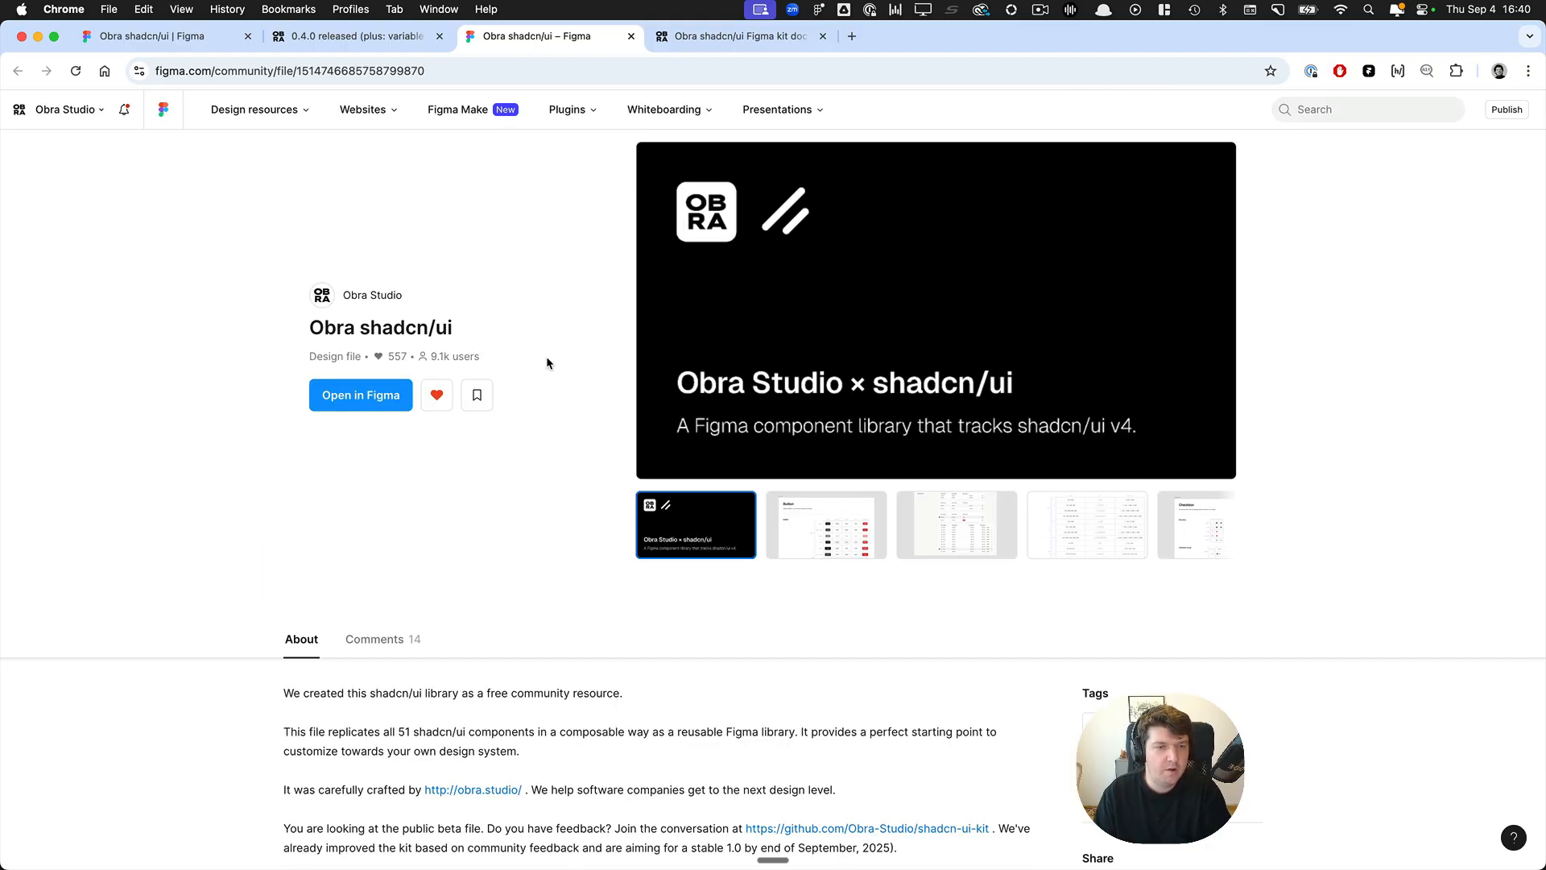
Open the Obra Studio creator profile from the community page and enlarge its resource list.
scroll(542, 345, up, 1)
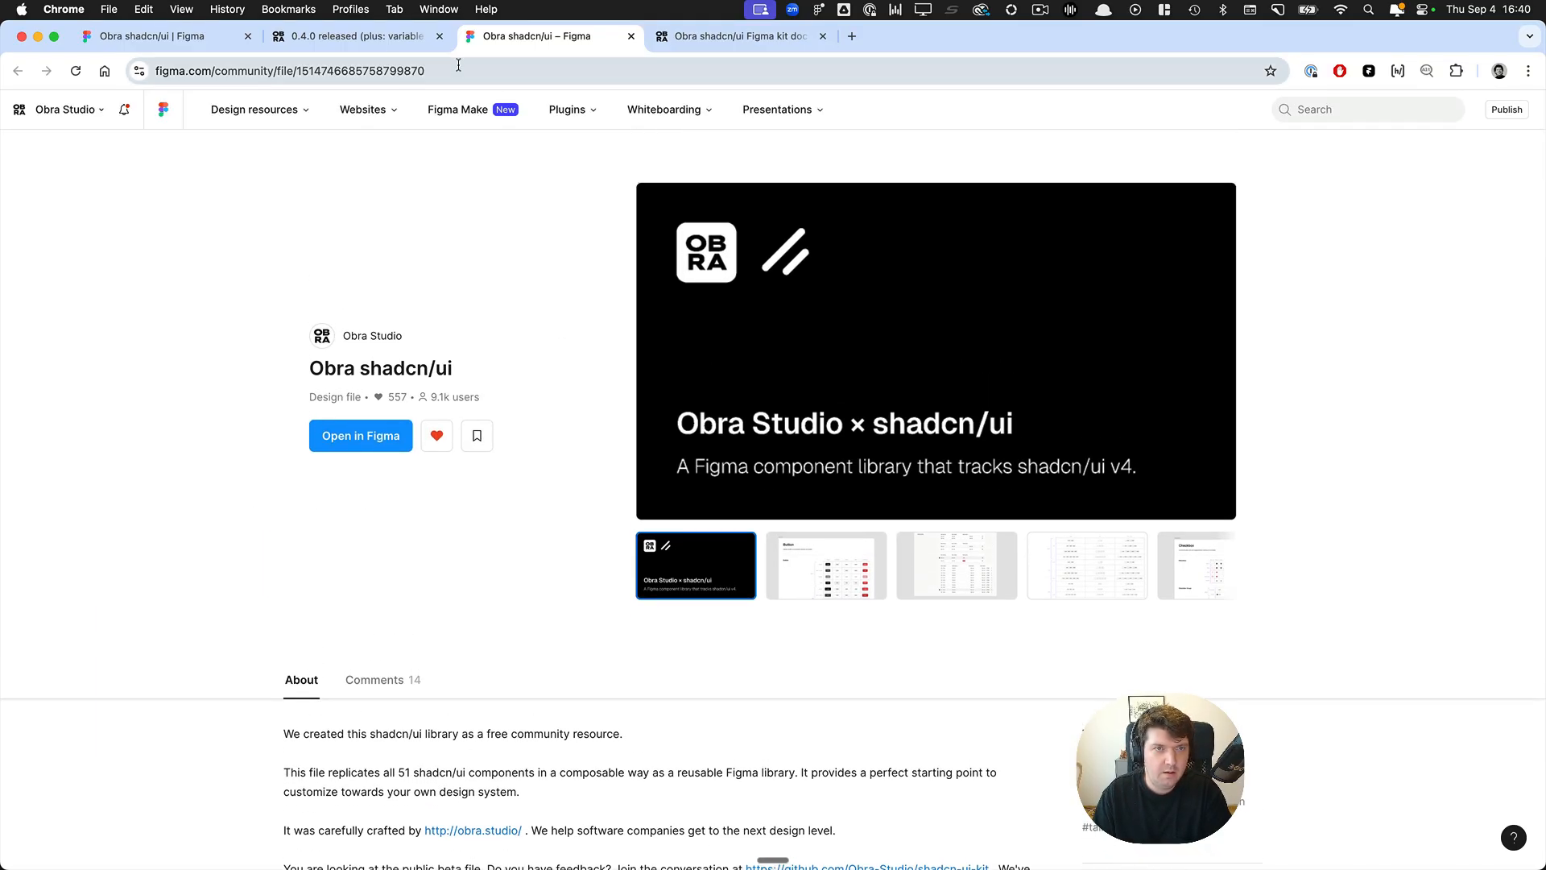
click(372, 336)
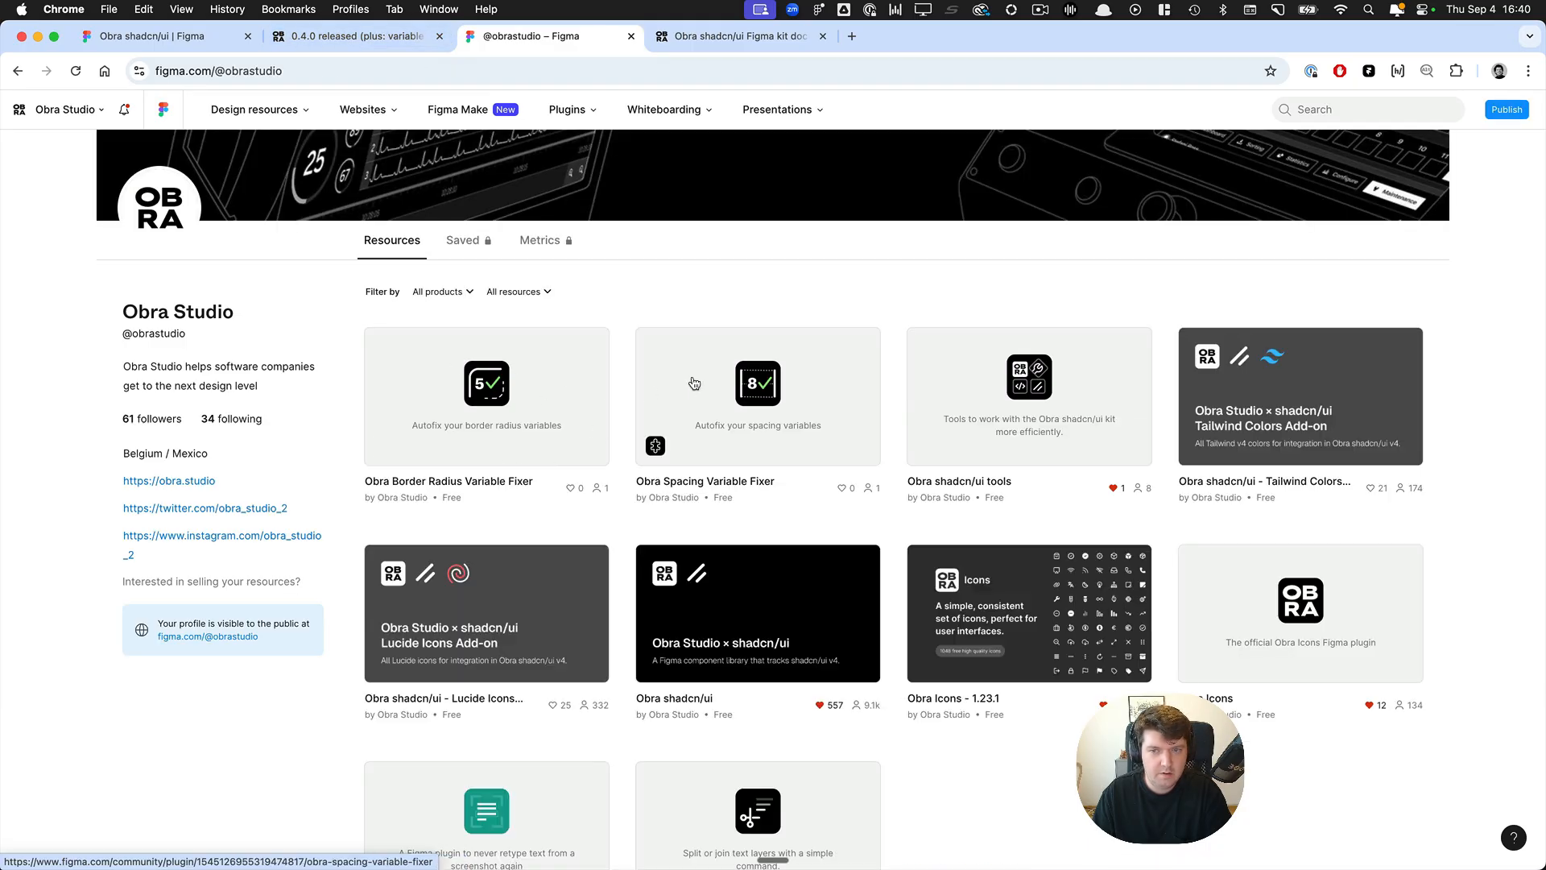
key(super+equal)
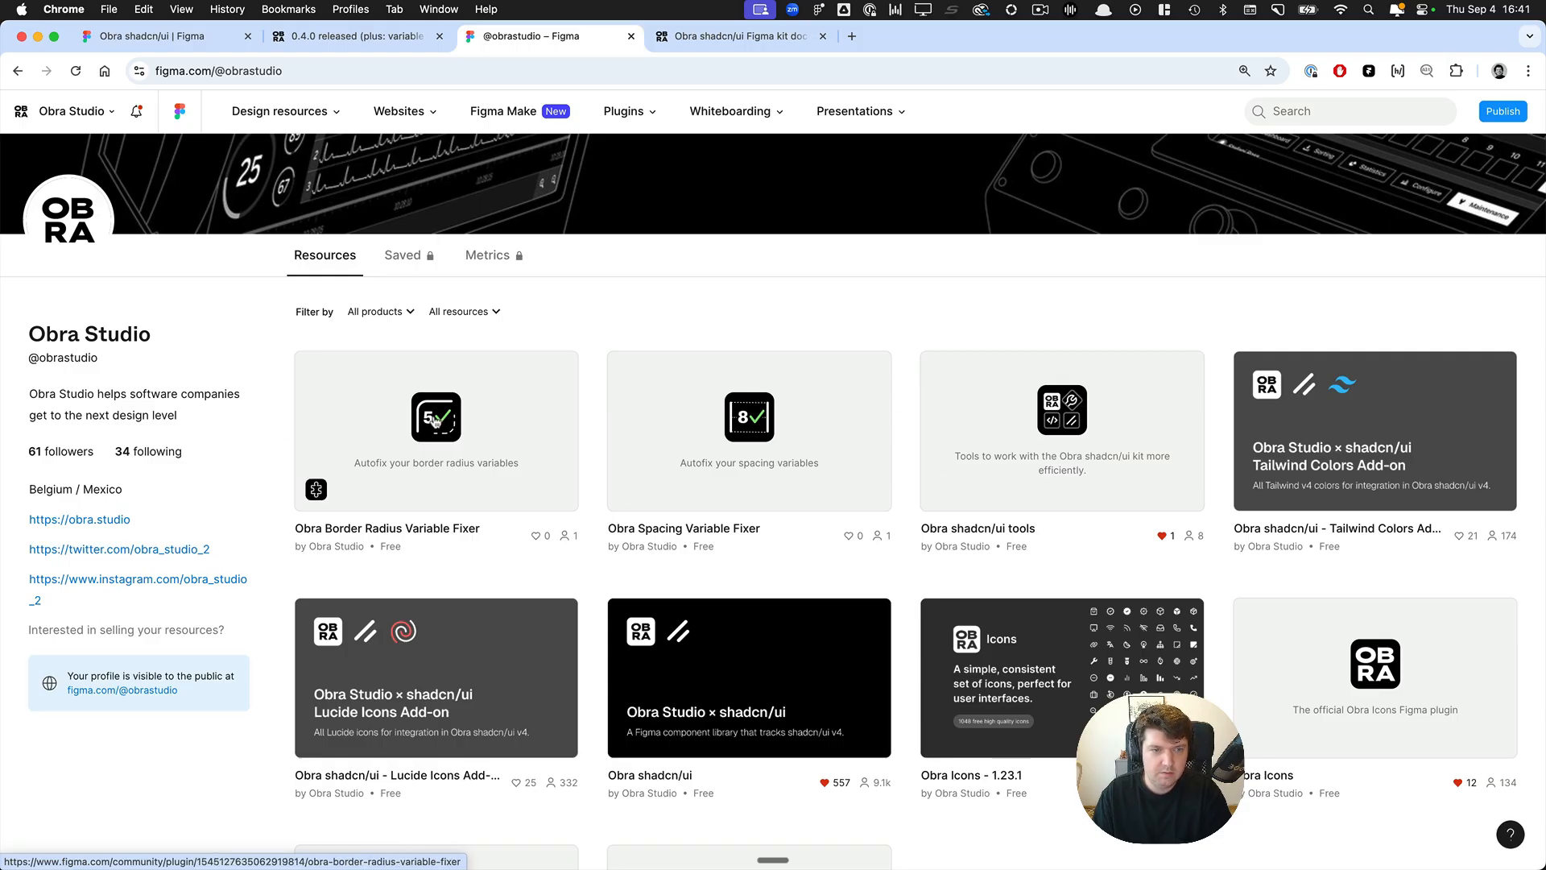
Switch to the Figma desktop app and open the published Obra shadcn/ui community file as a new draft under Obra.
key(super+Tab)
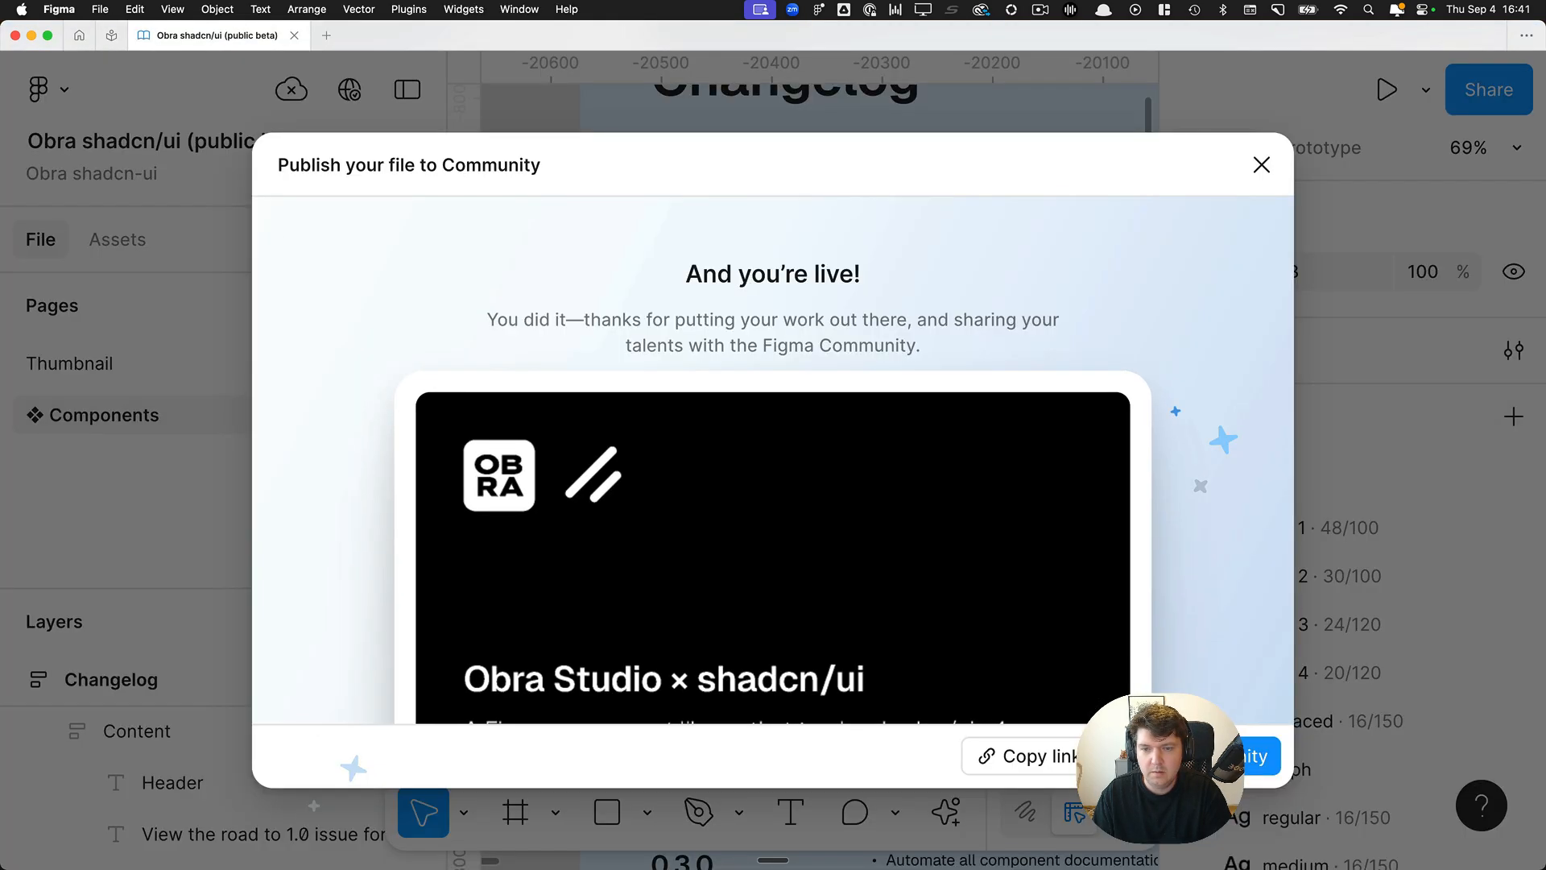
click(1192, 756)
scroll(277, 443, down, 4)
scroll(242, 540, down, 4)
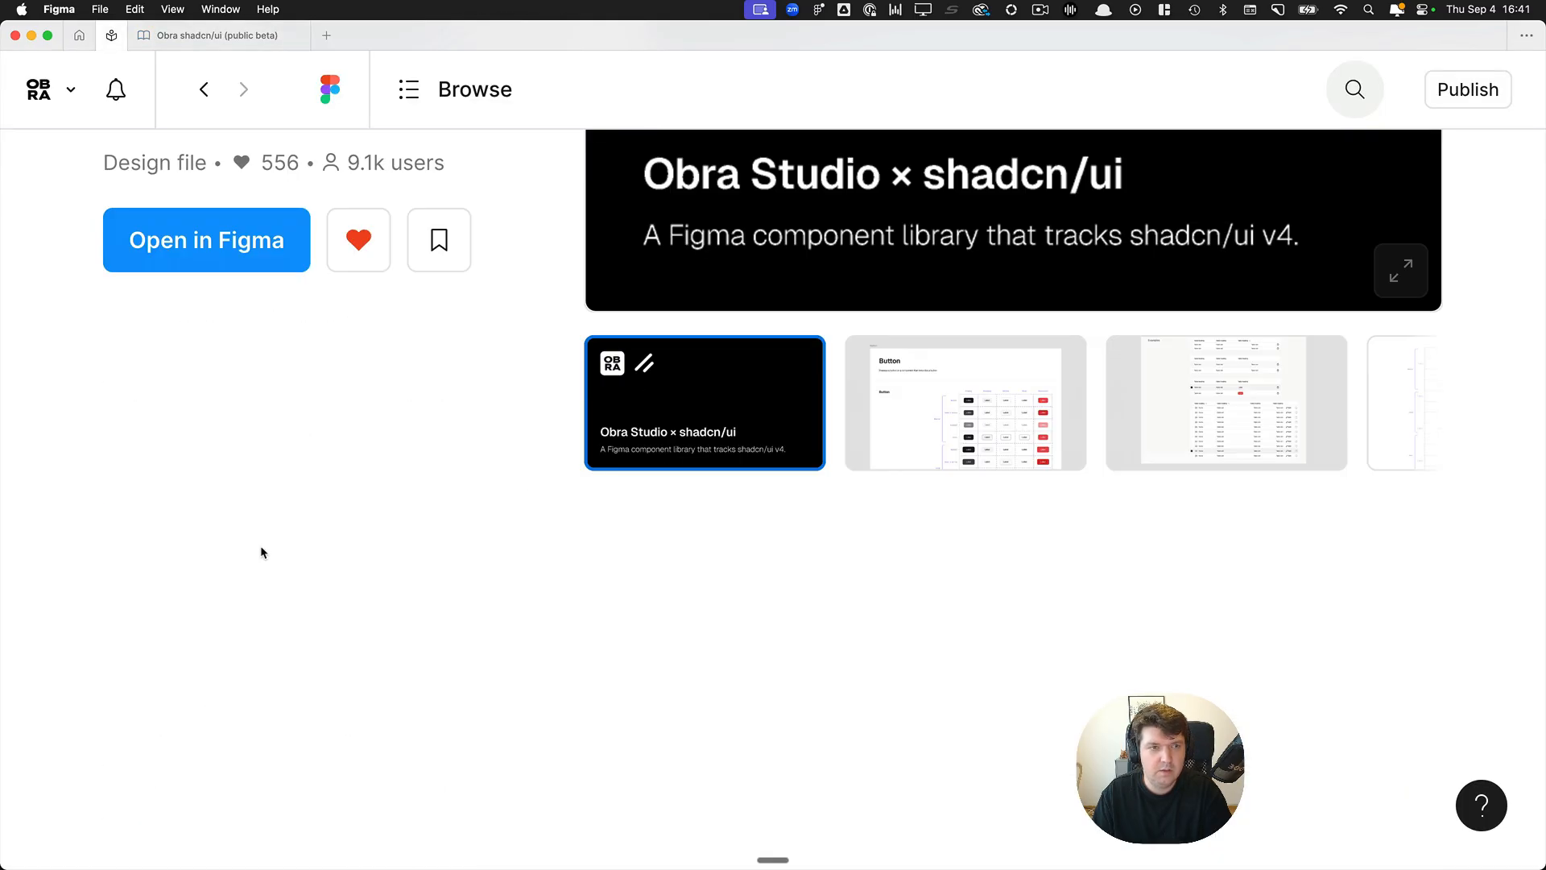
click(207, 241)
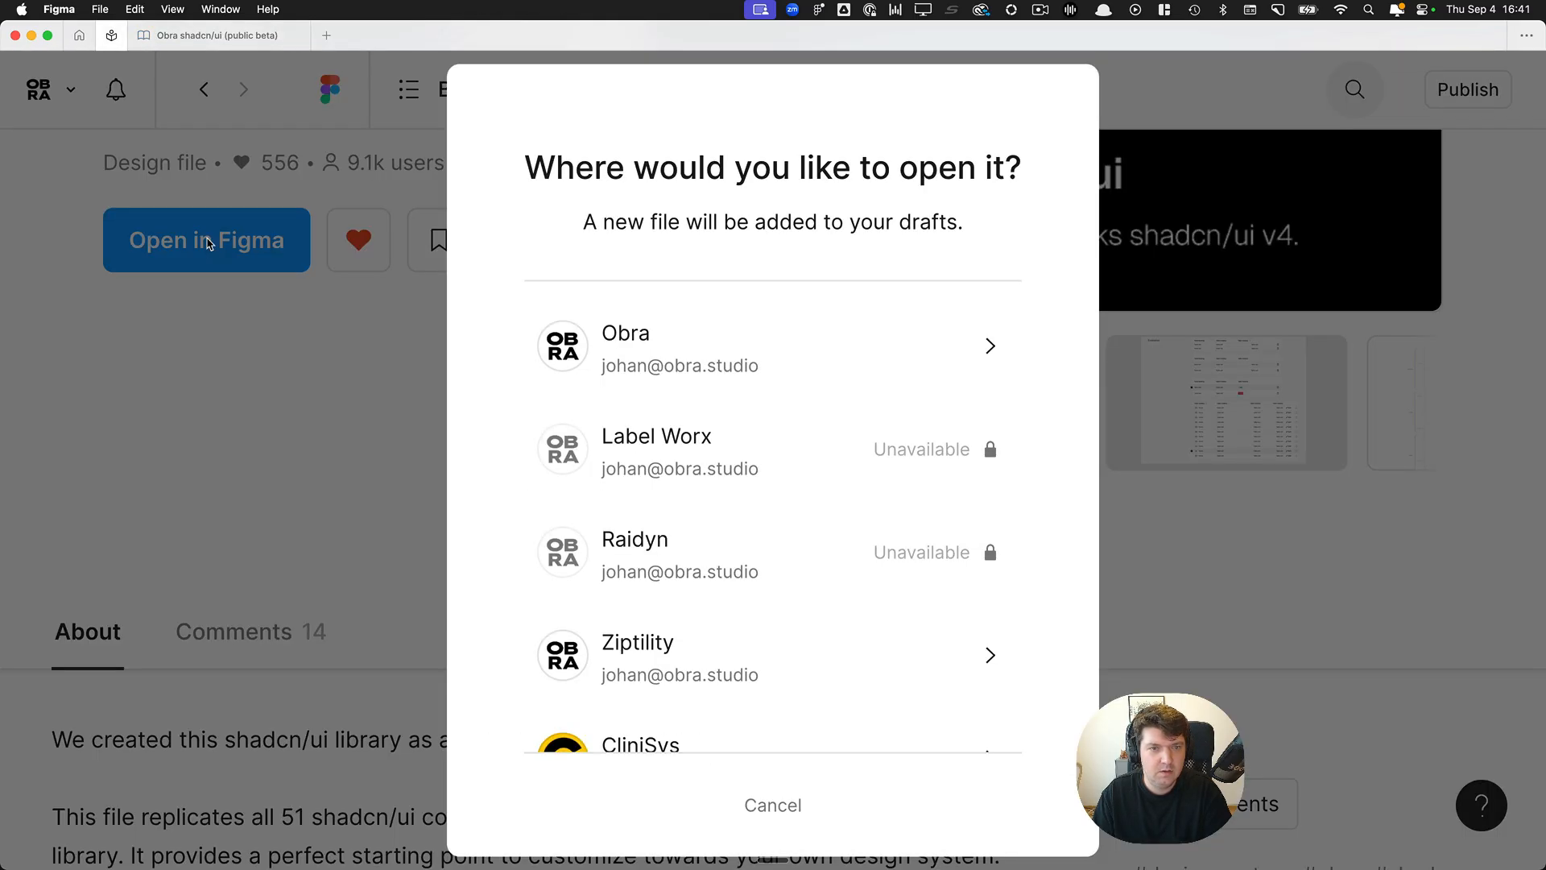
click(760, 384)
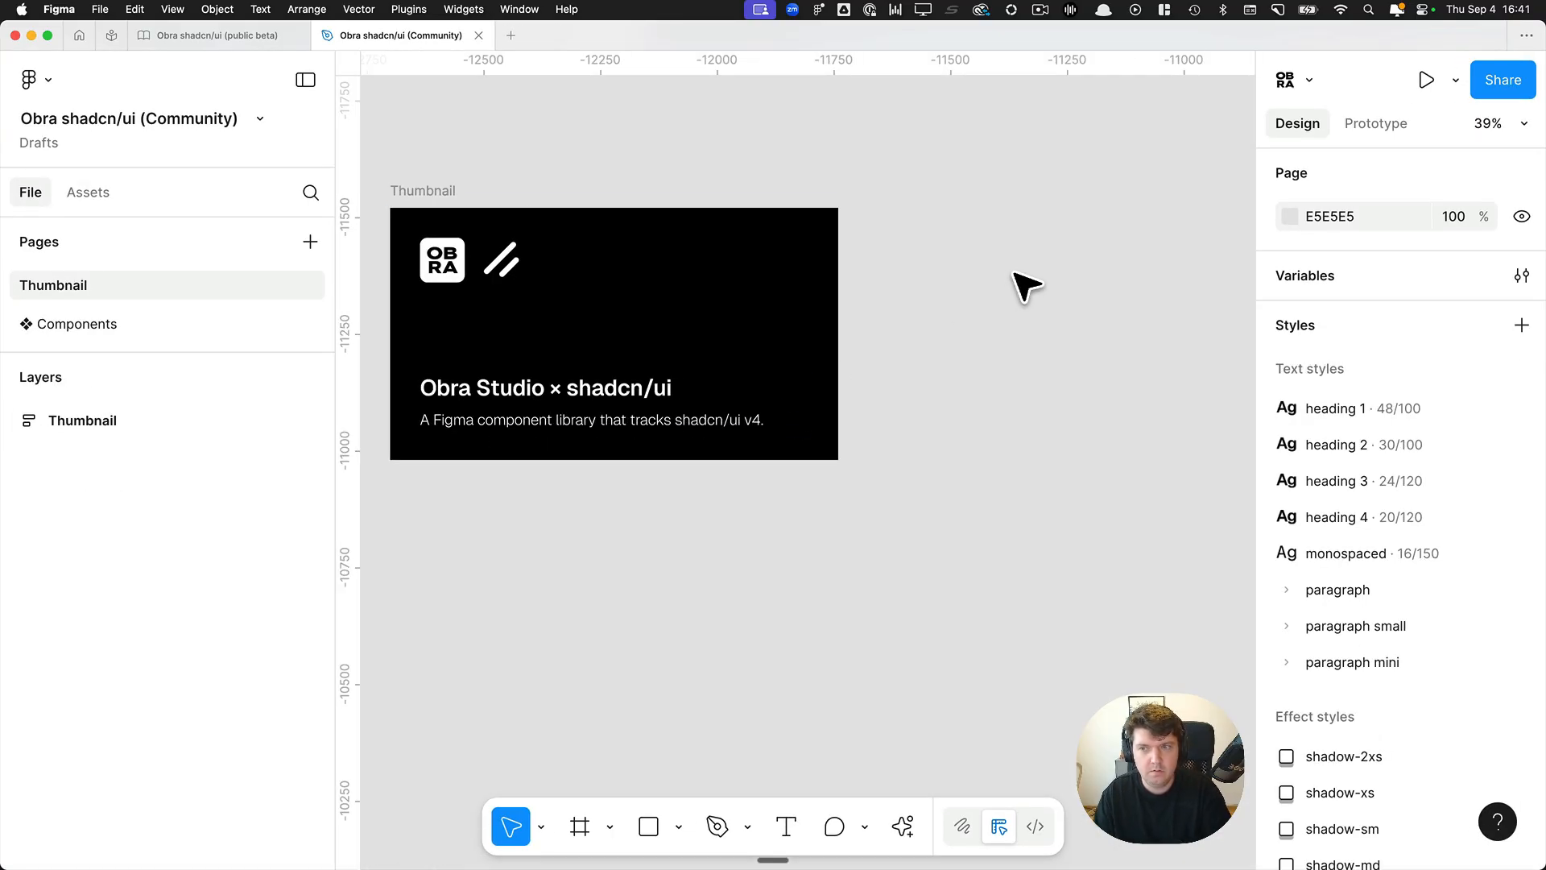
Go to the Components page of the Obra shadcn/ui (Community) file.
scroll(1008, 276, left, 2)
scroll(1004, 276, up, 1)
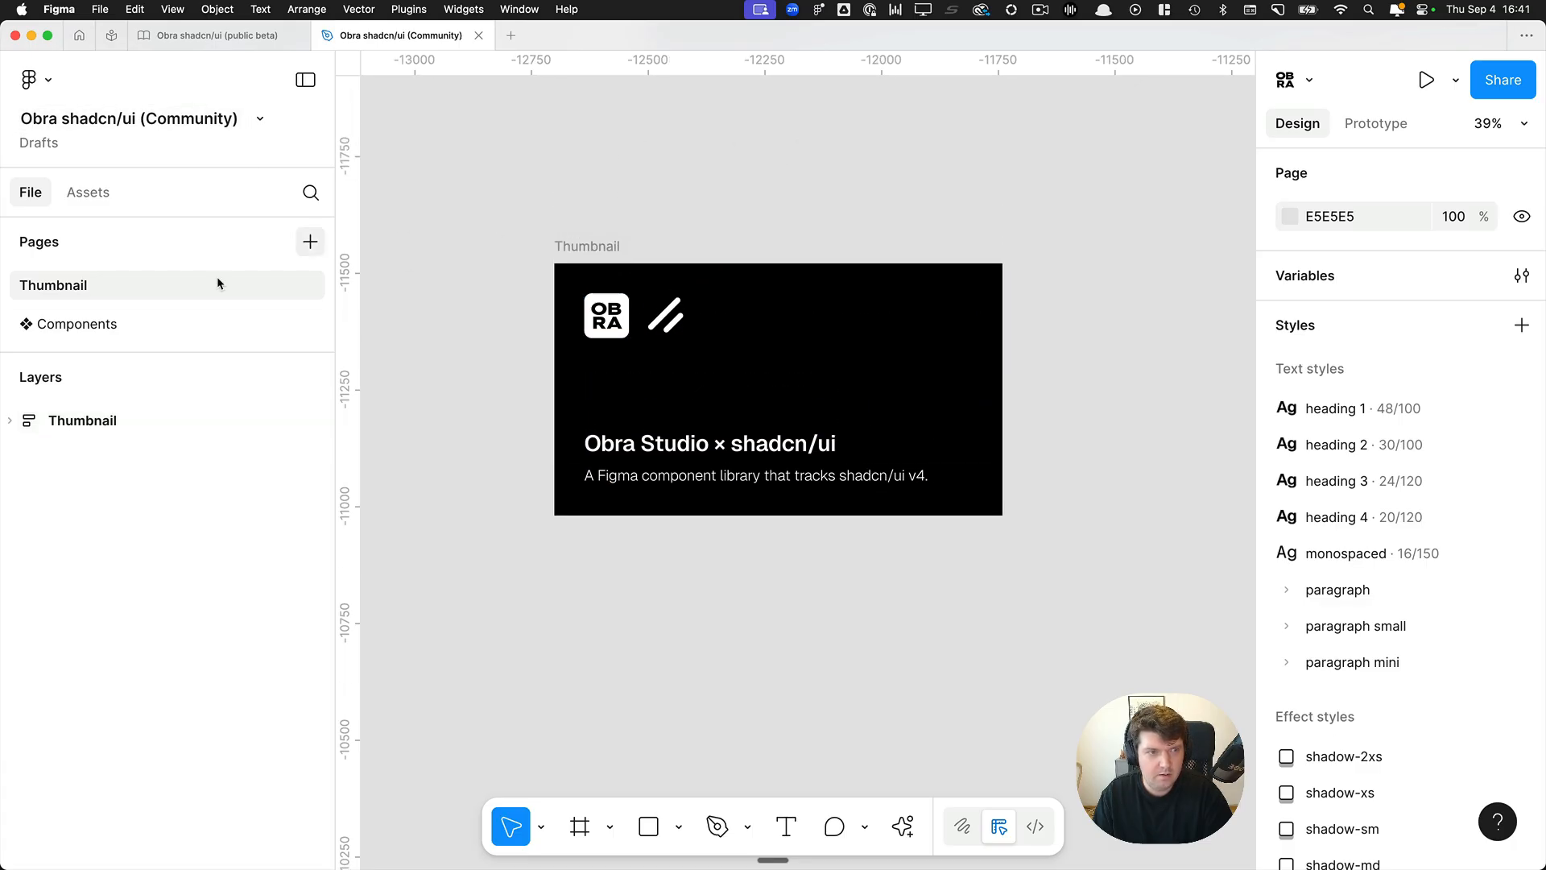
click(108, 326)
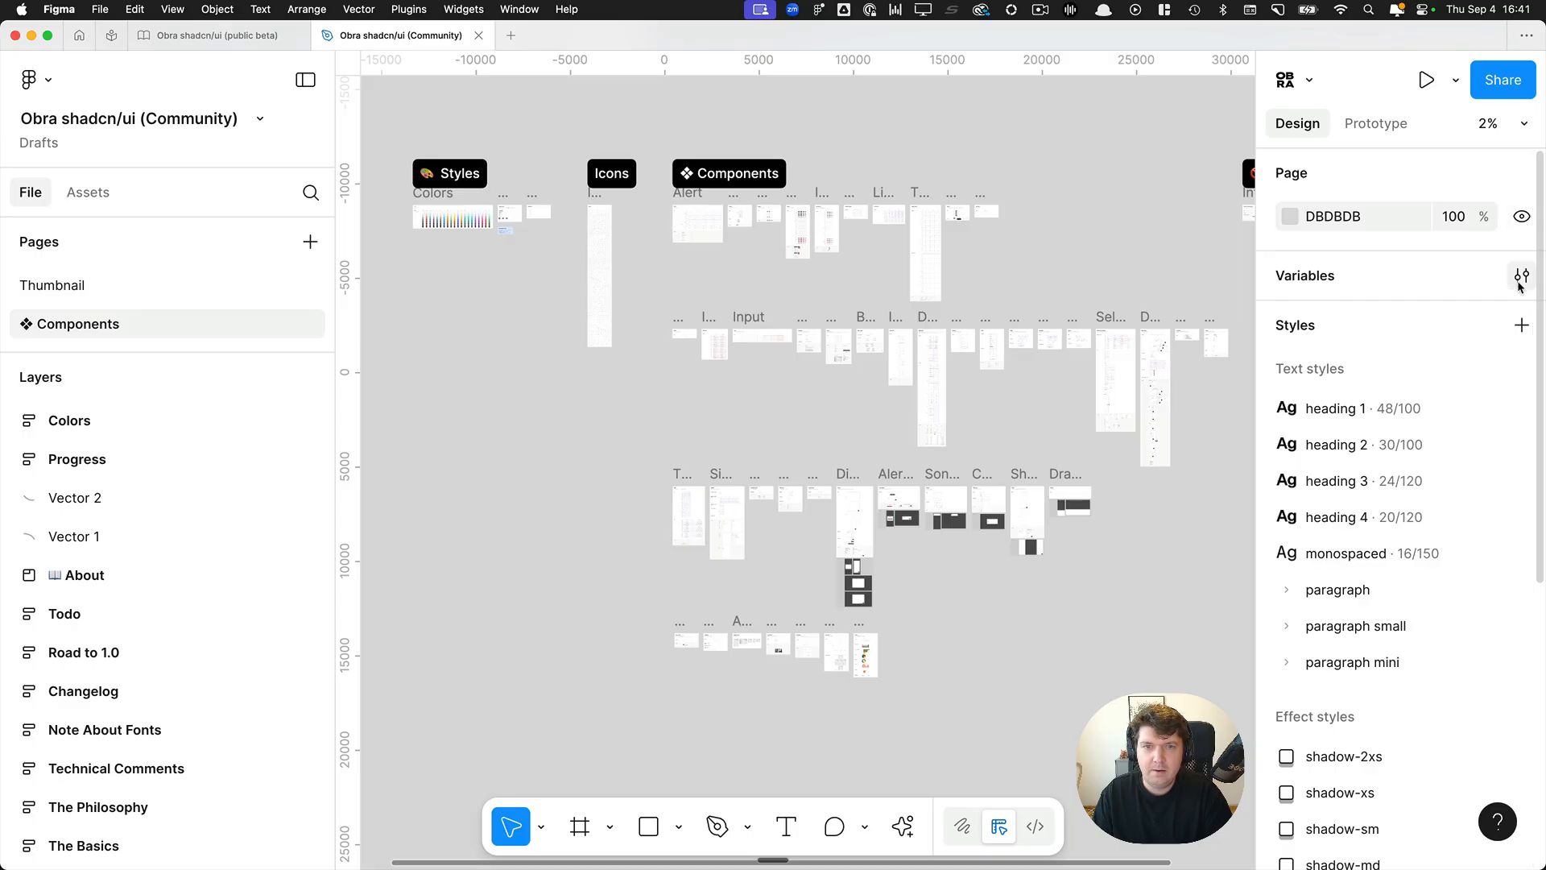
Review the file's Border radii and Spacing variable collections, then close the variables.
click(1521, 277)
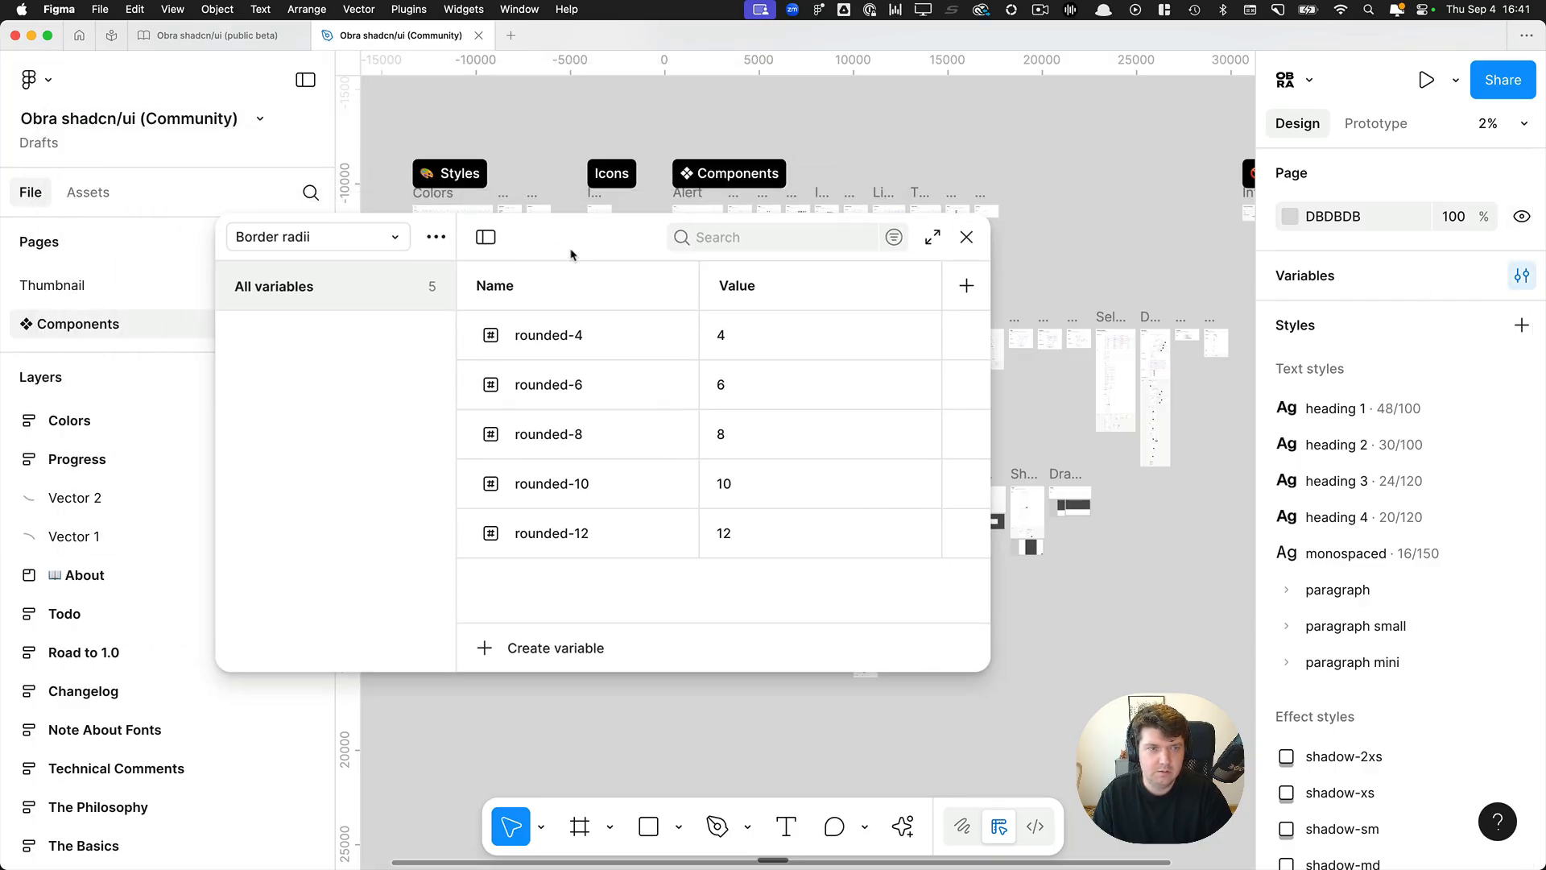
click(371, 257)
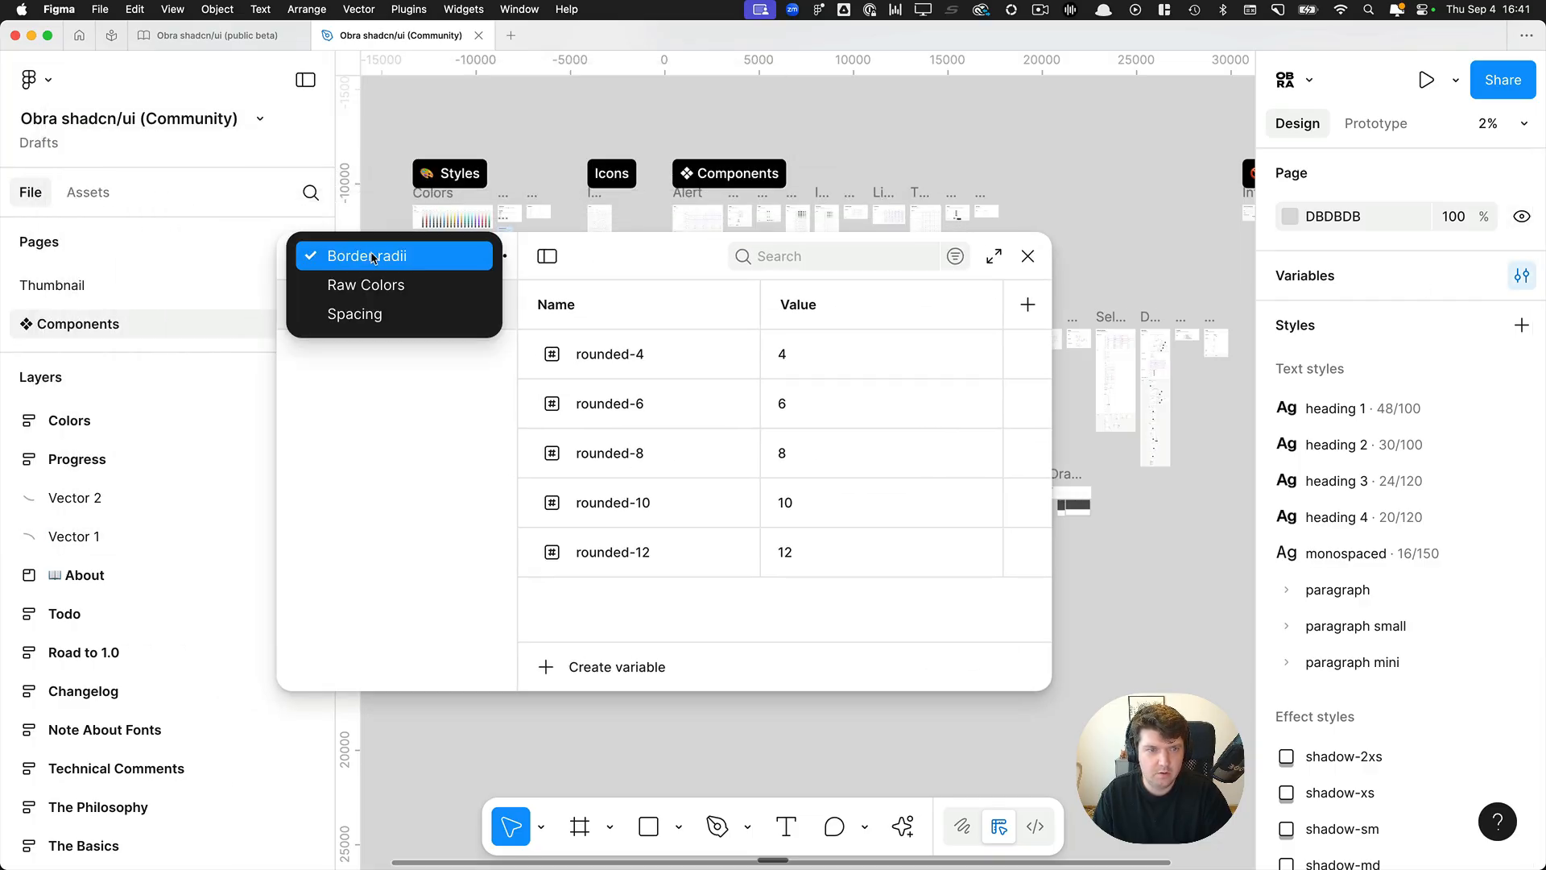
click(385, 319)
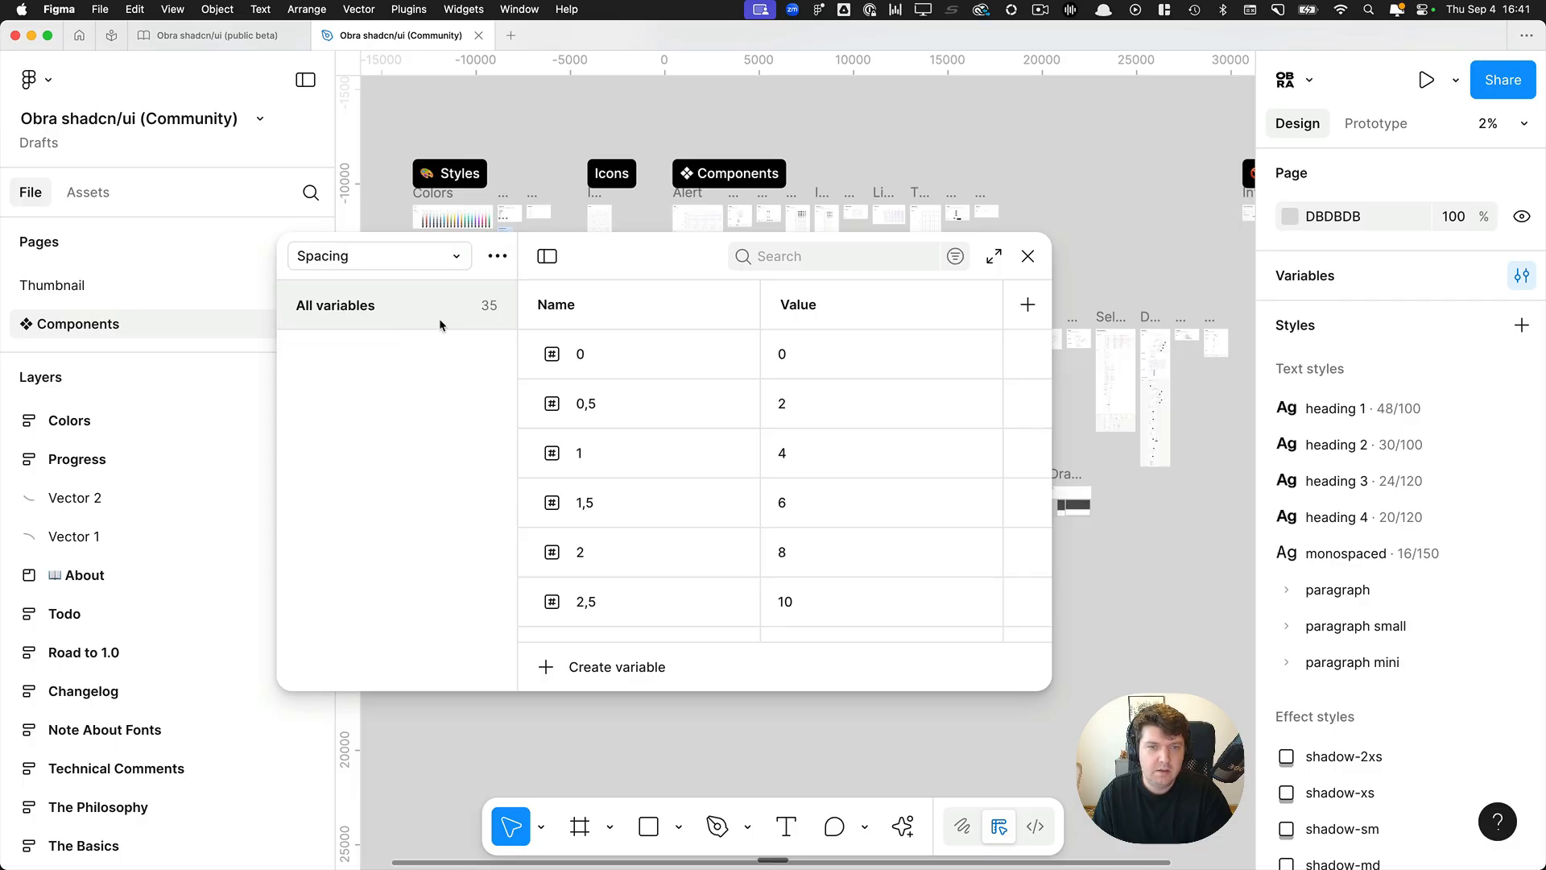
click(1028, 256)
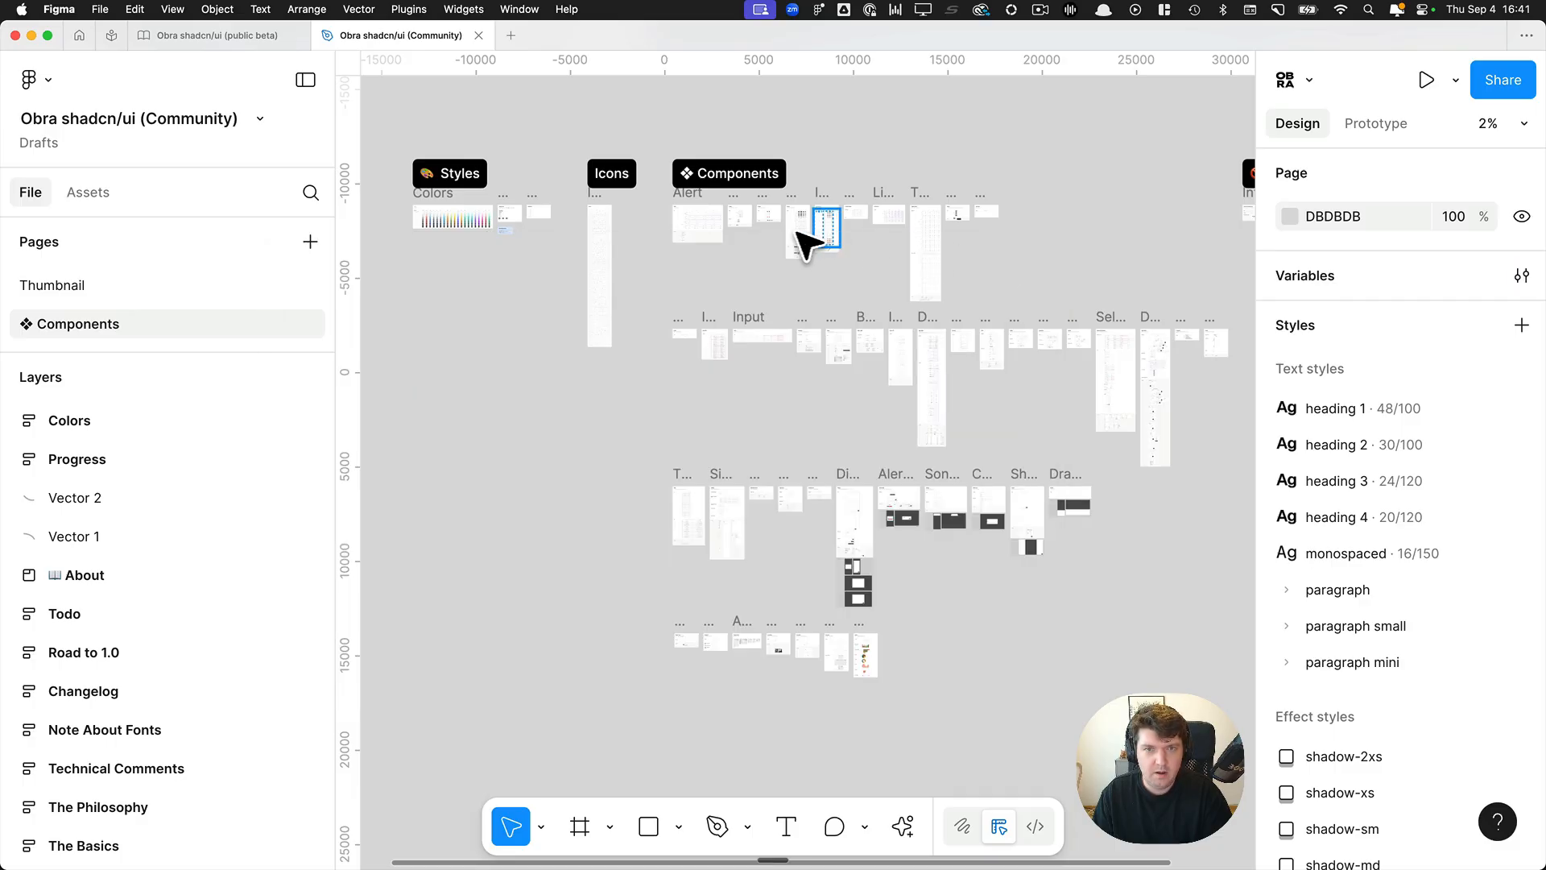
Select the slot inside the Card component's 1 slot variant.
scroll(797, 362, up, 5)
scroll(1063, 293, up, 5)
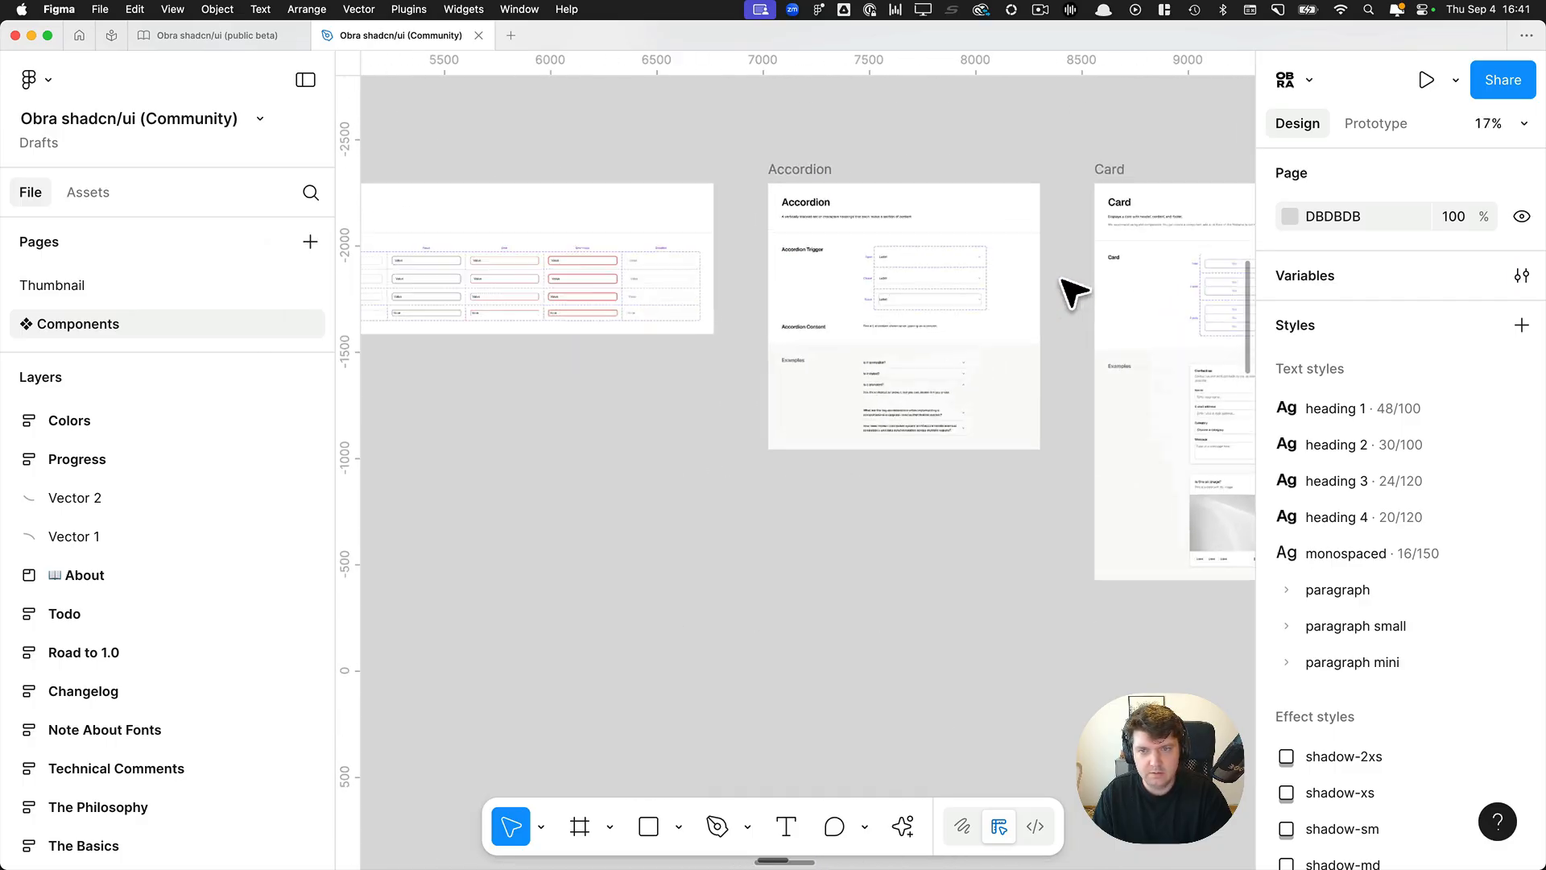
scroll(1067, 286, right, 10)
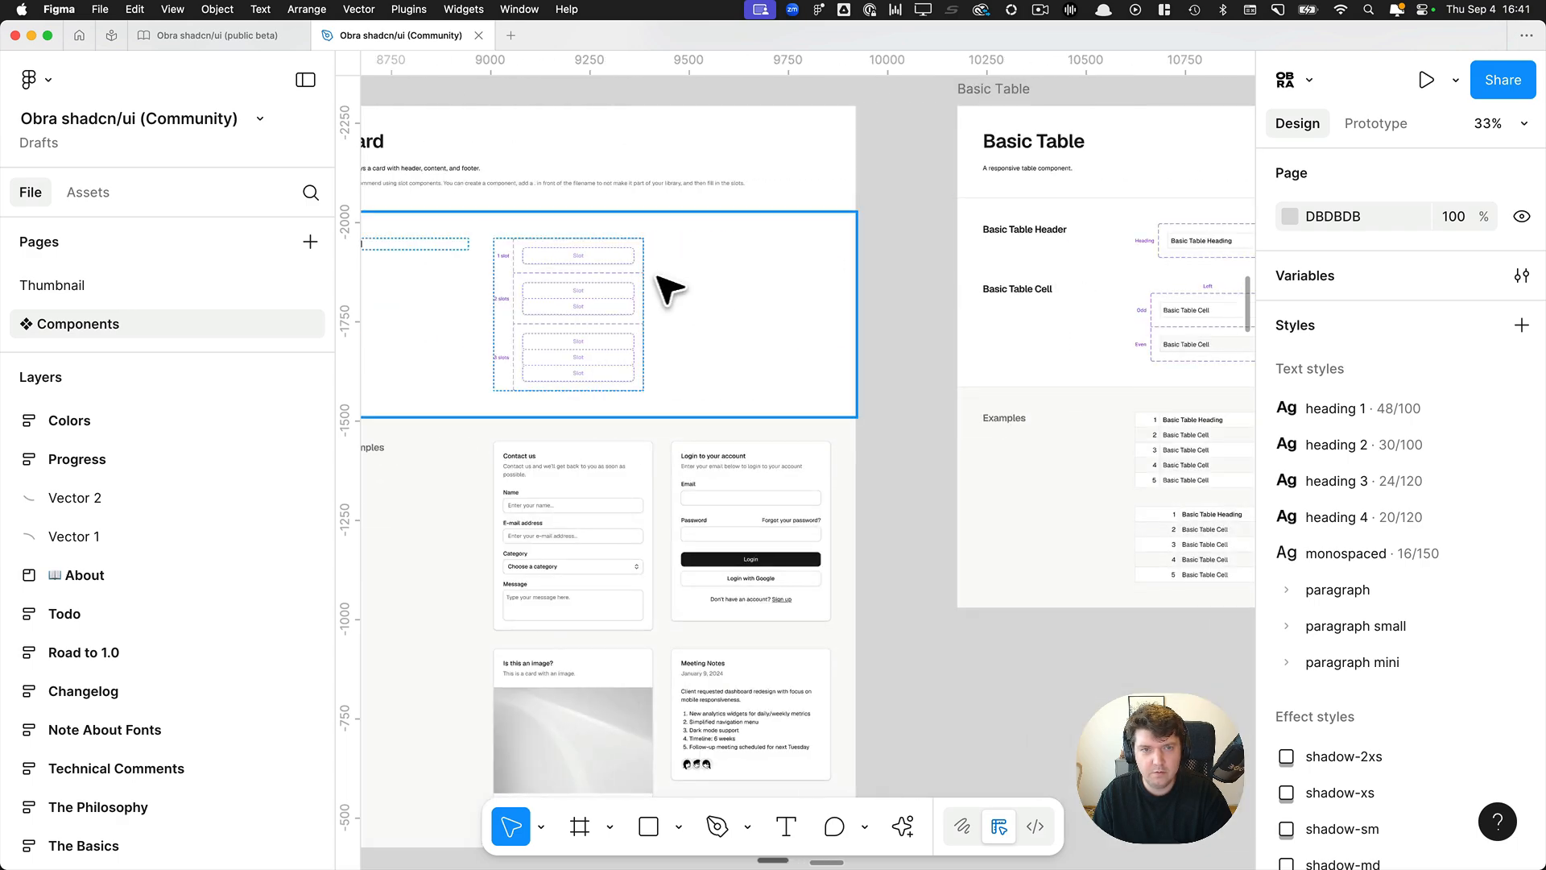
scroll(610, 239, up, 1)
scroll(620, 252, up, 6)
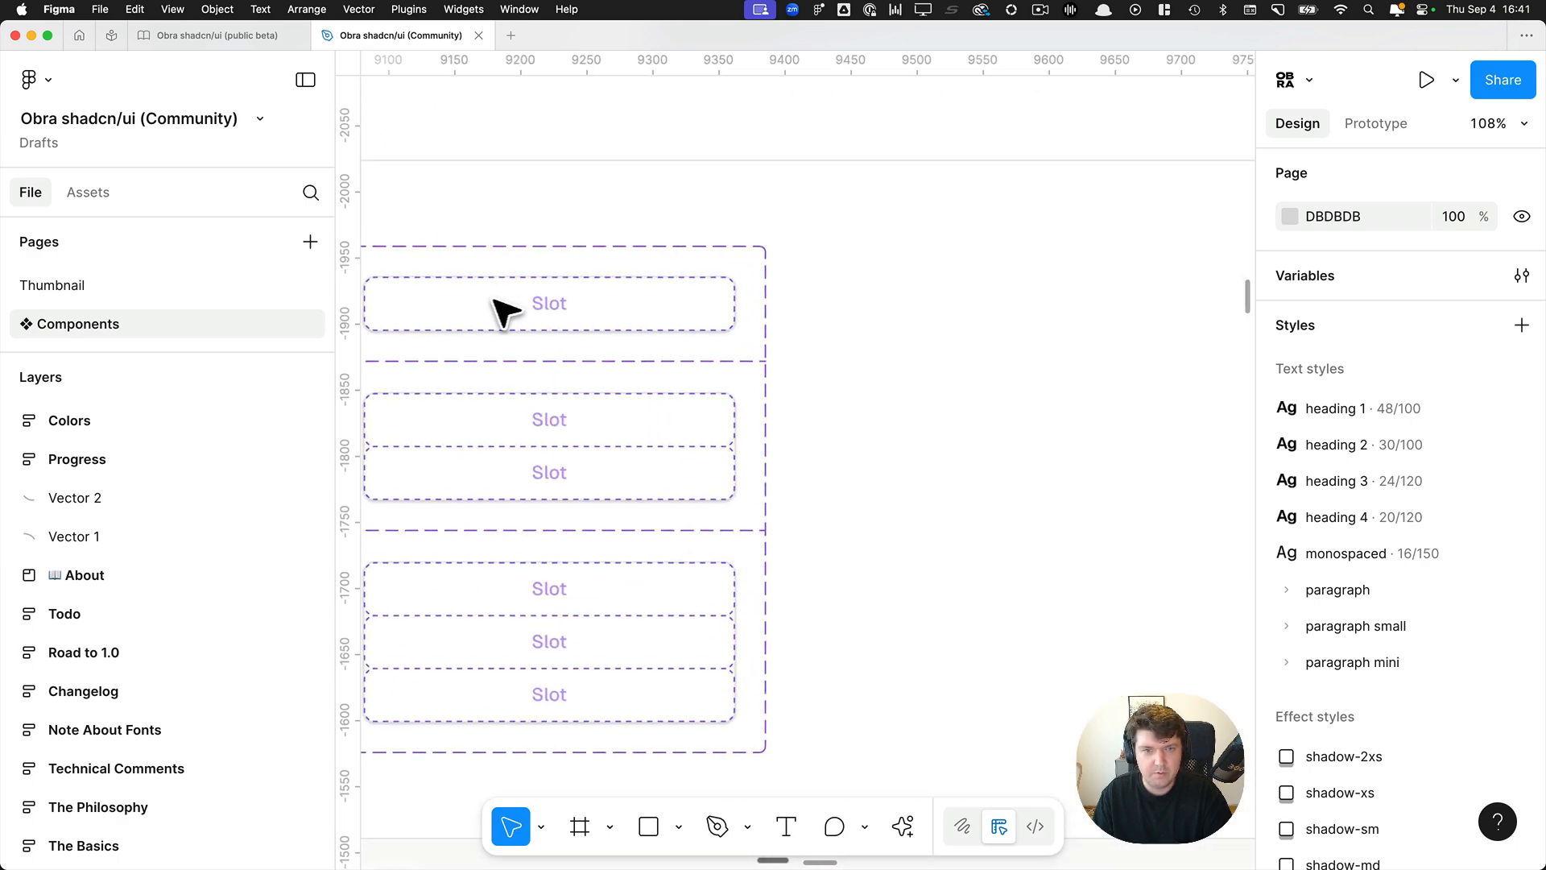
click(538, 321)
scroll(1439, 615, down, 3)
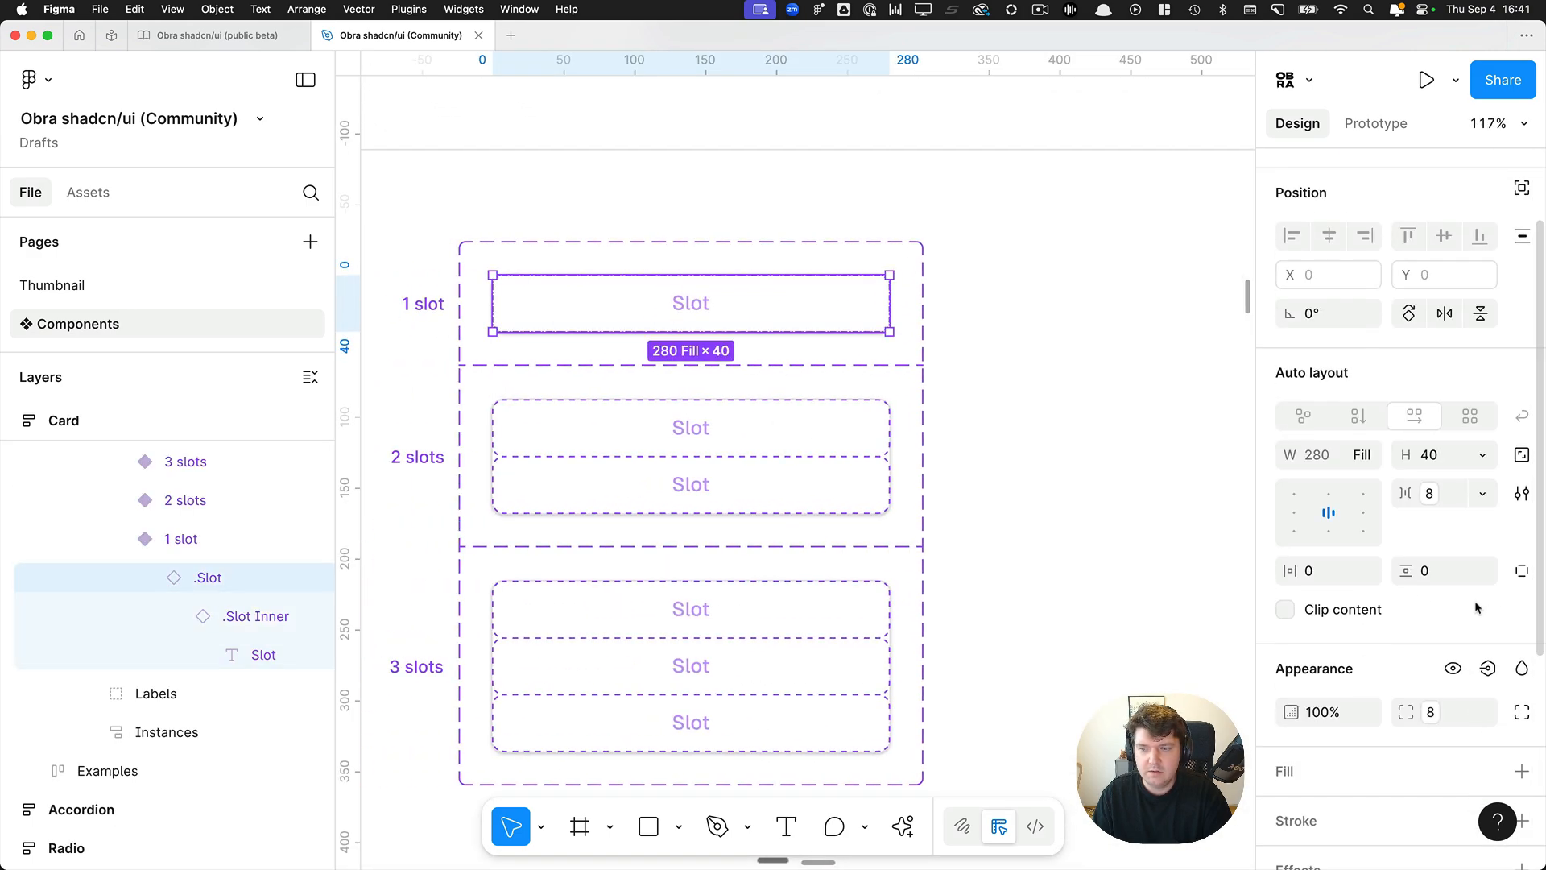
Check which variables are bound to the slot's corner radius and its auto layout gap.
click(1430, 598)
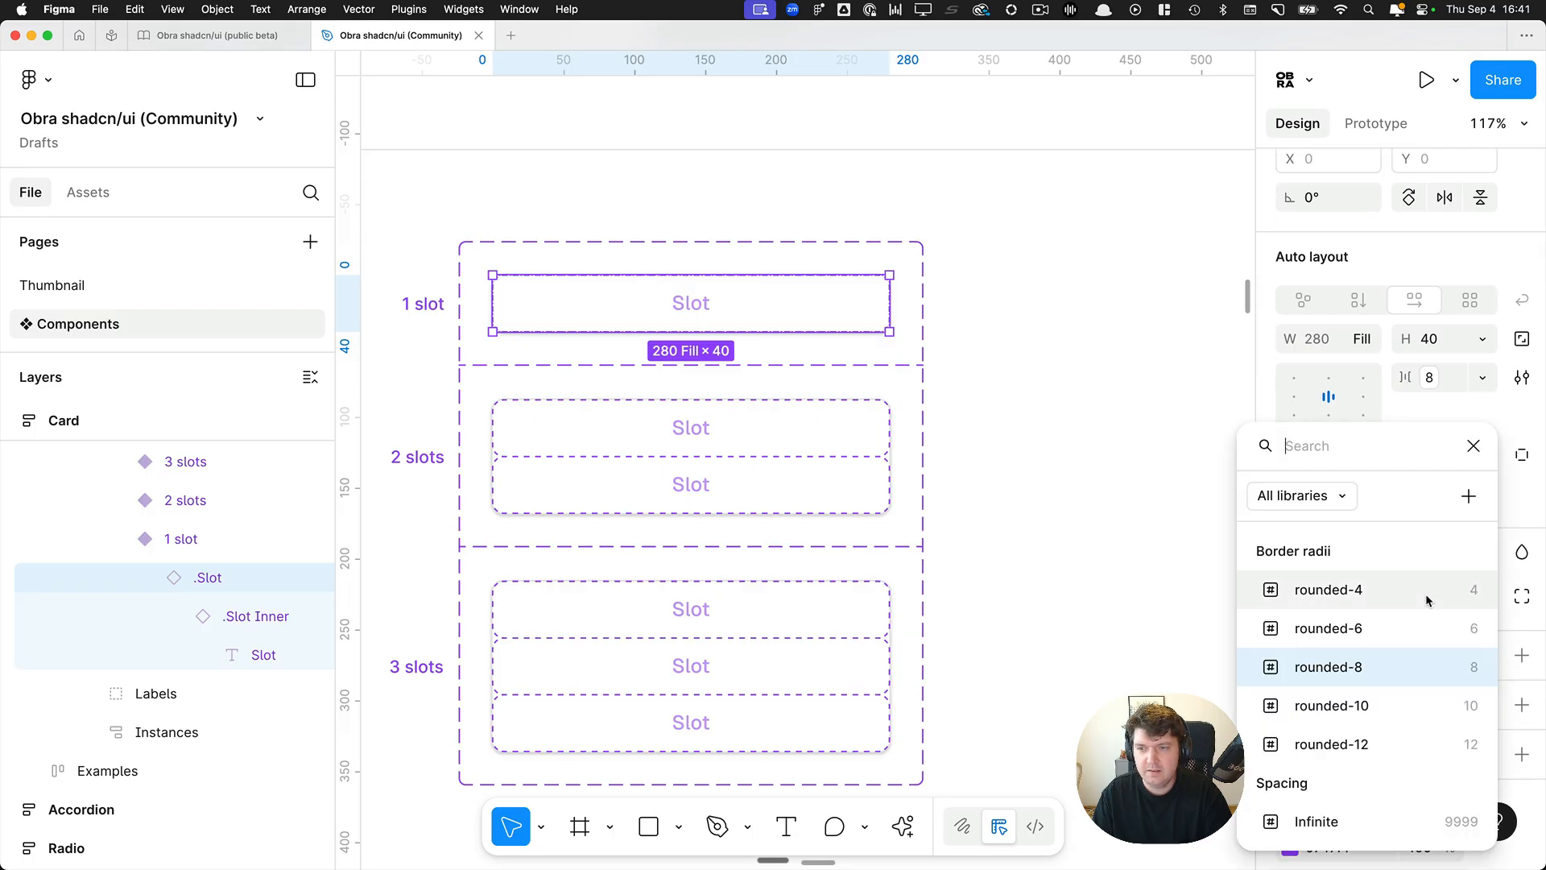
click(1374, 659)
click(1422, 376)
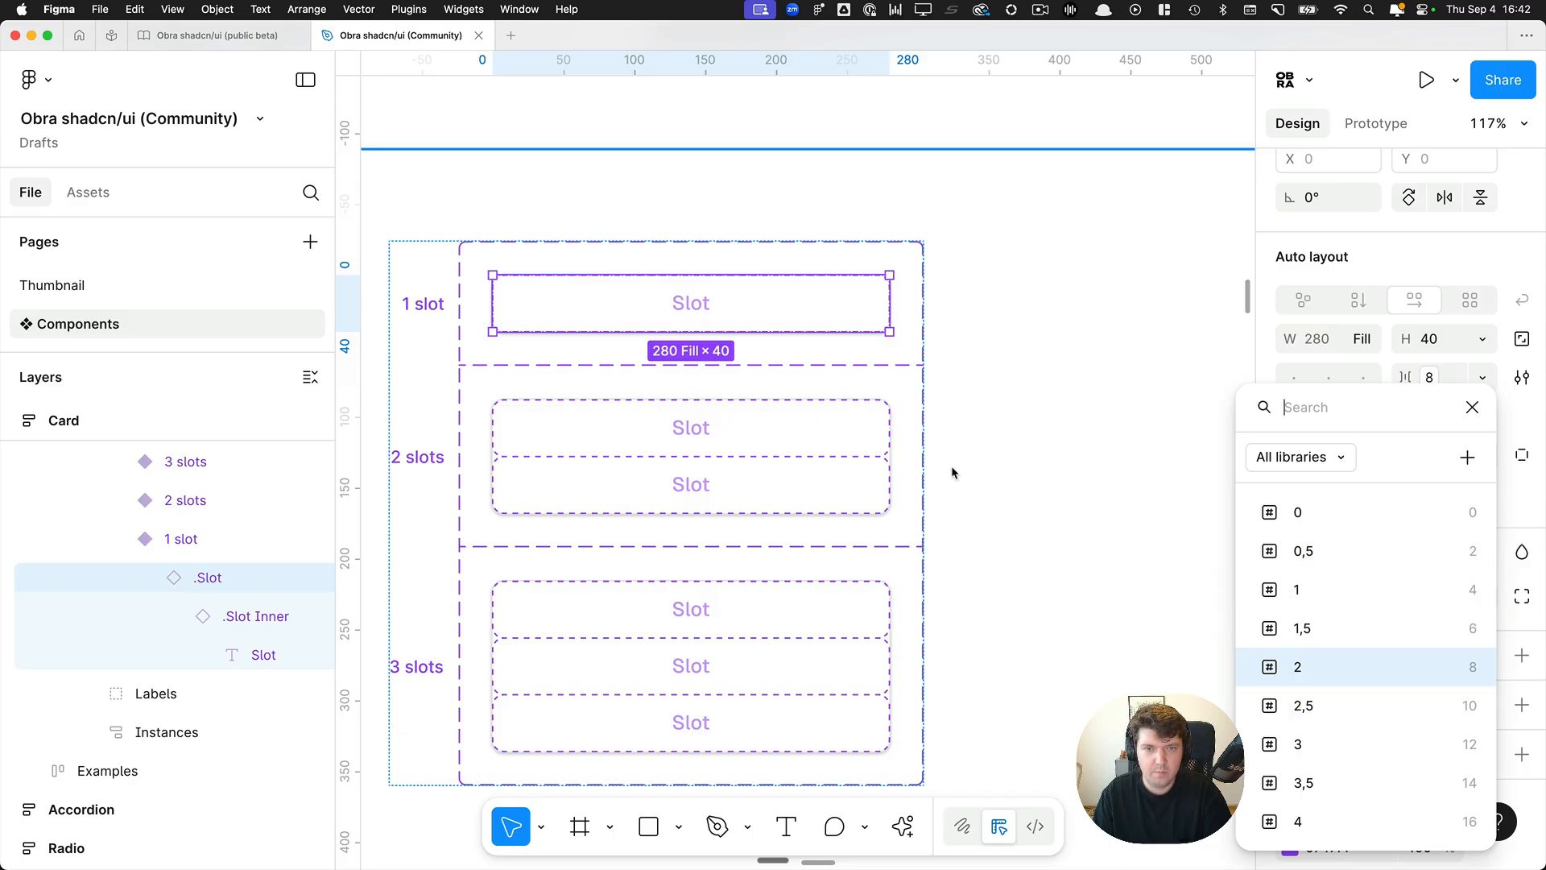
key(Escape)
Select the whole Card frame and launch the Obra Border Radius Variable Fixer plugin on it.
scroll(952, 472, down, 6)
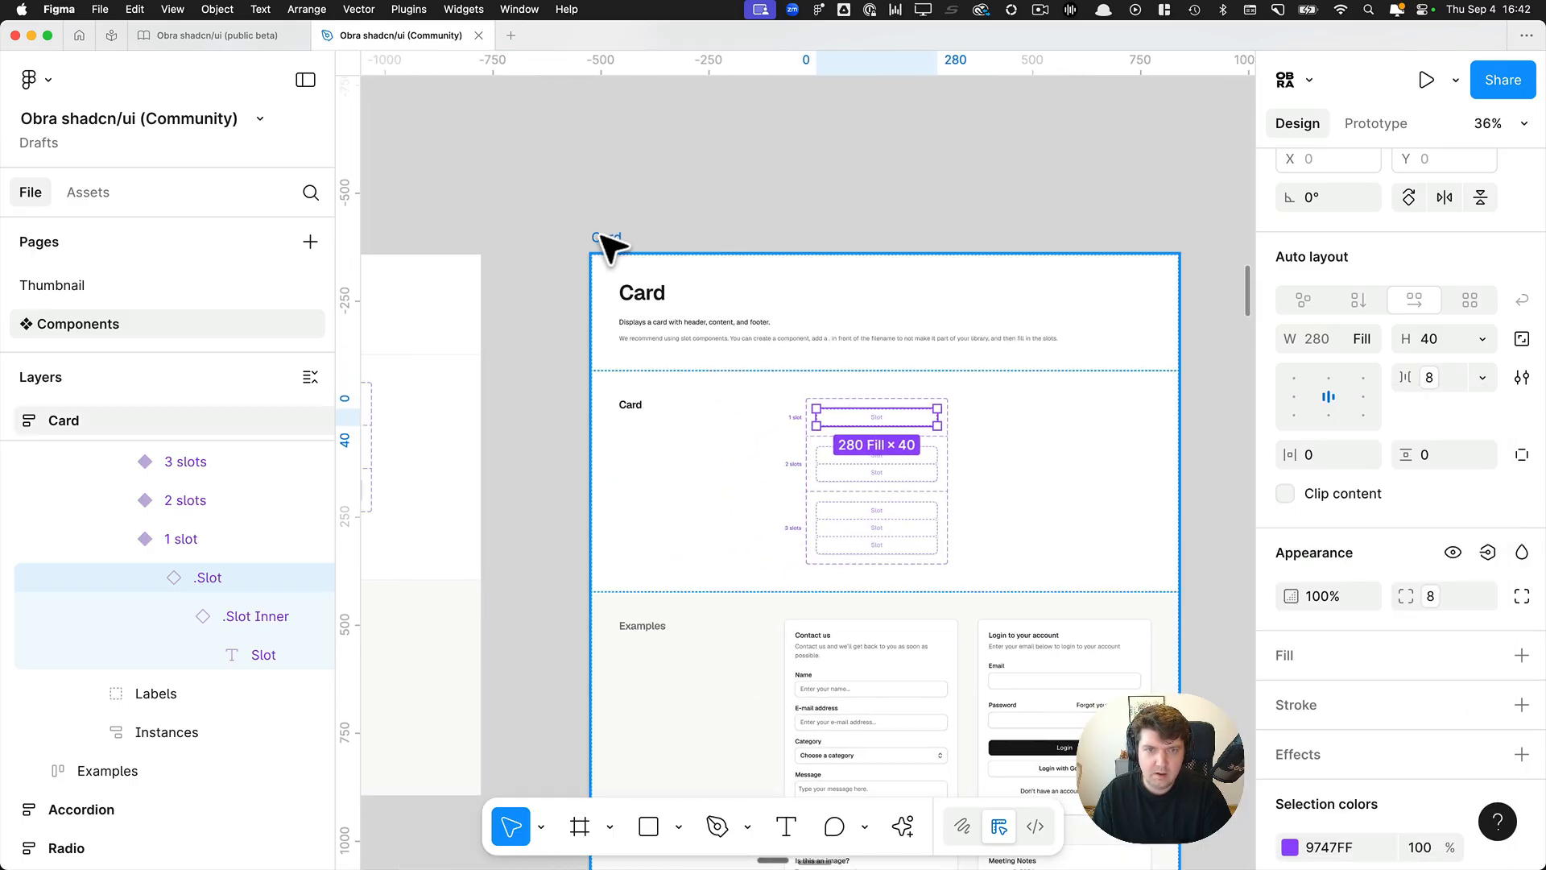
click(604, 238)
key(super+k)
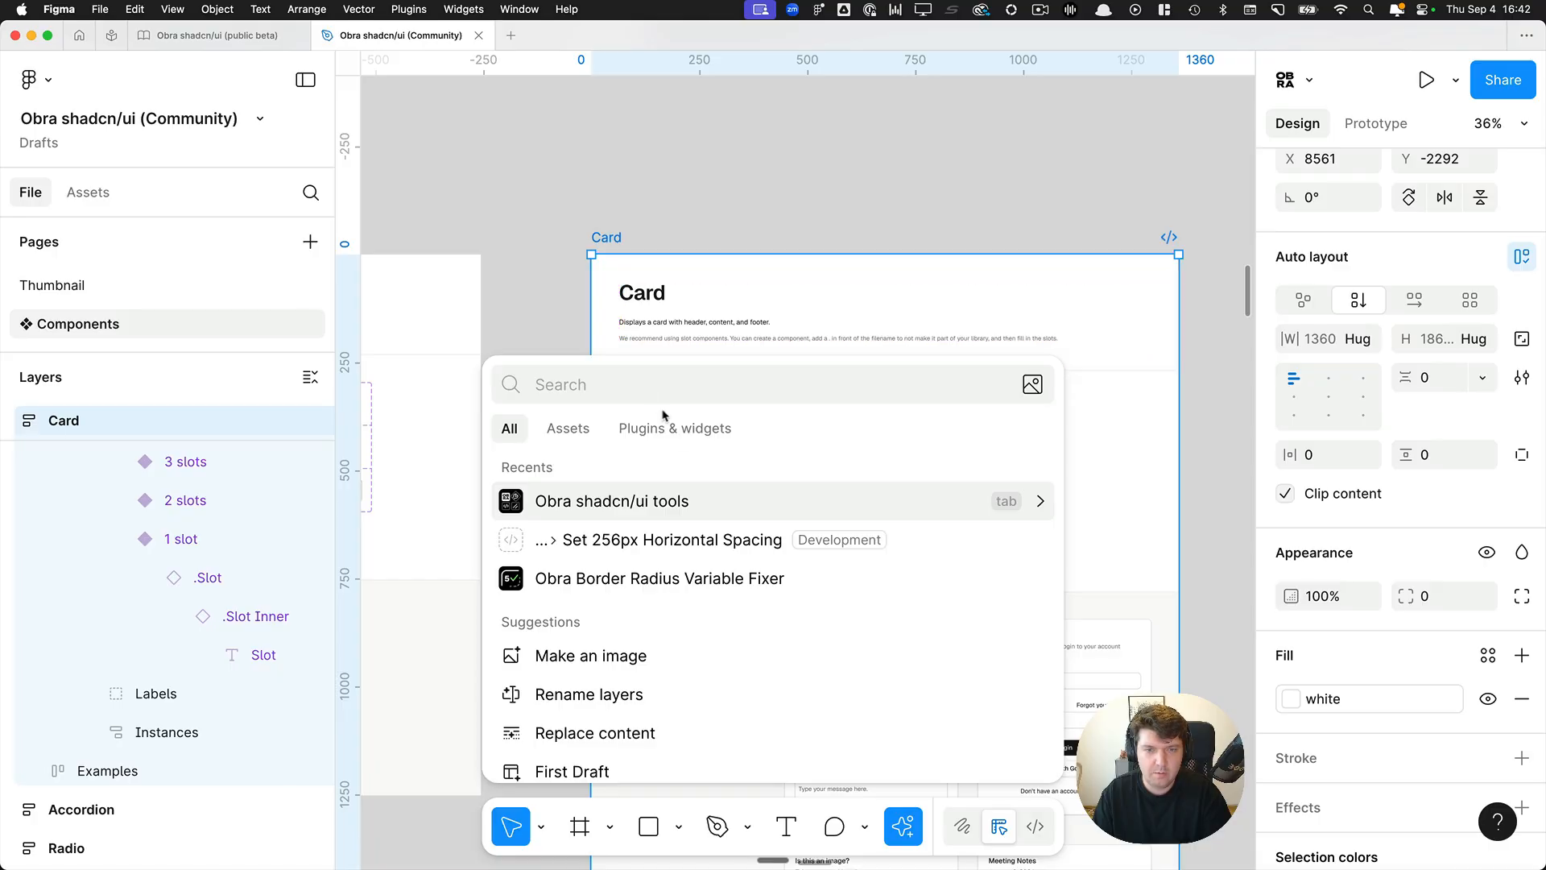
click(676, 580)
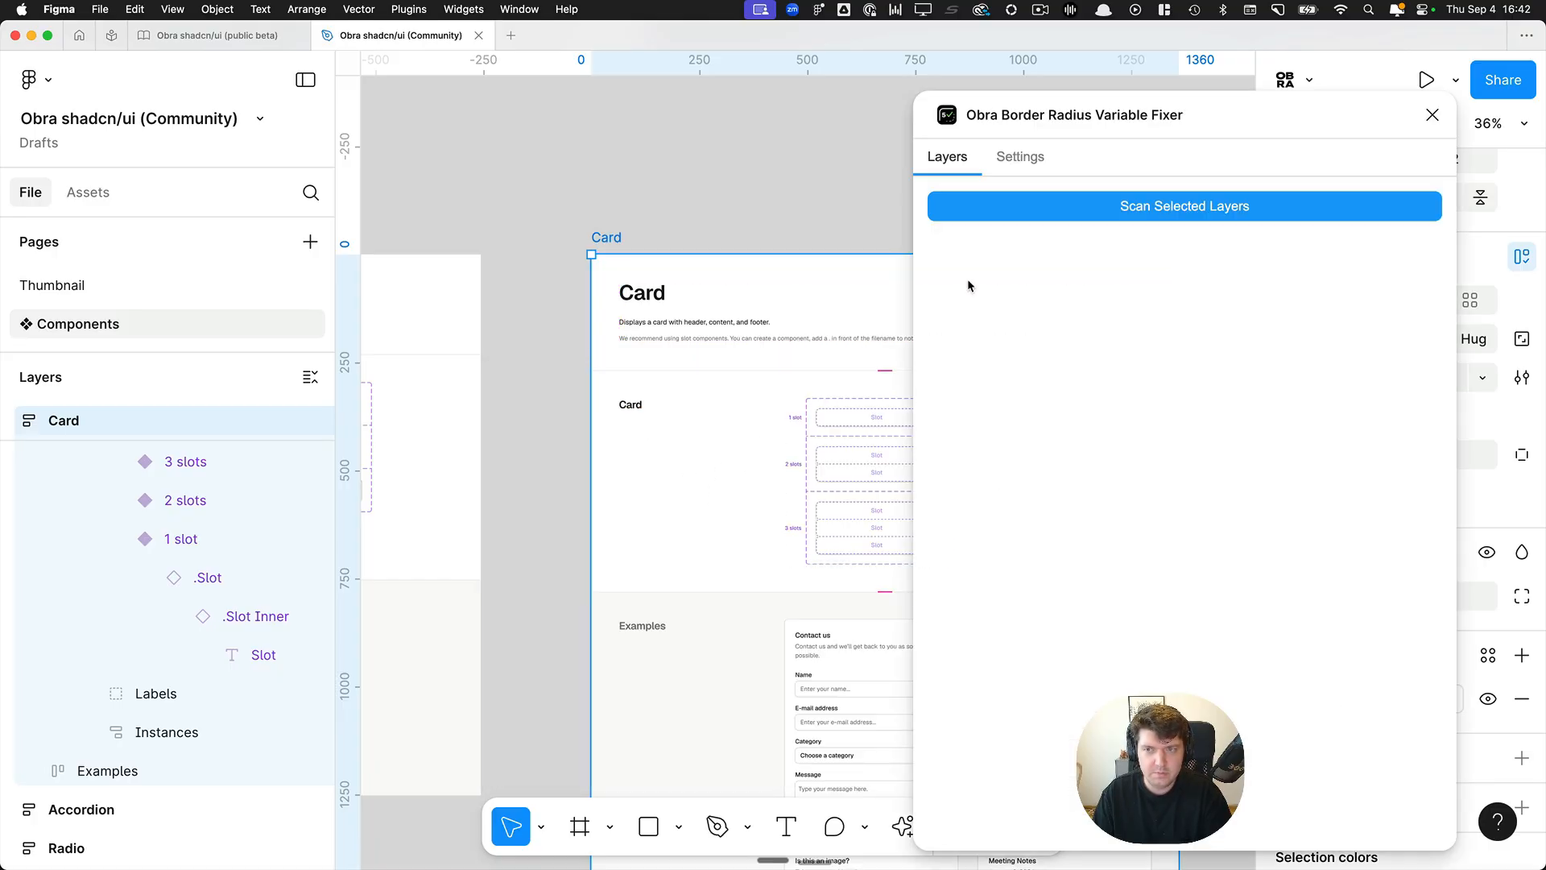
Scan the Card frame for border radius variables and expand the list of layers already fixed.
scroll(694, 240, right, 2)
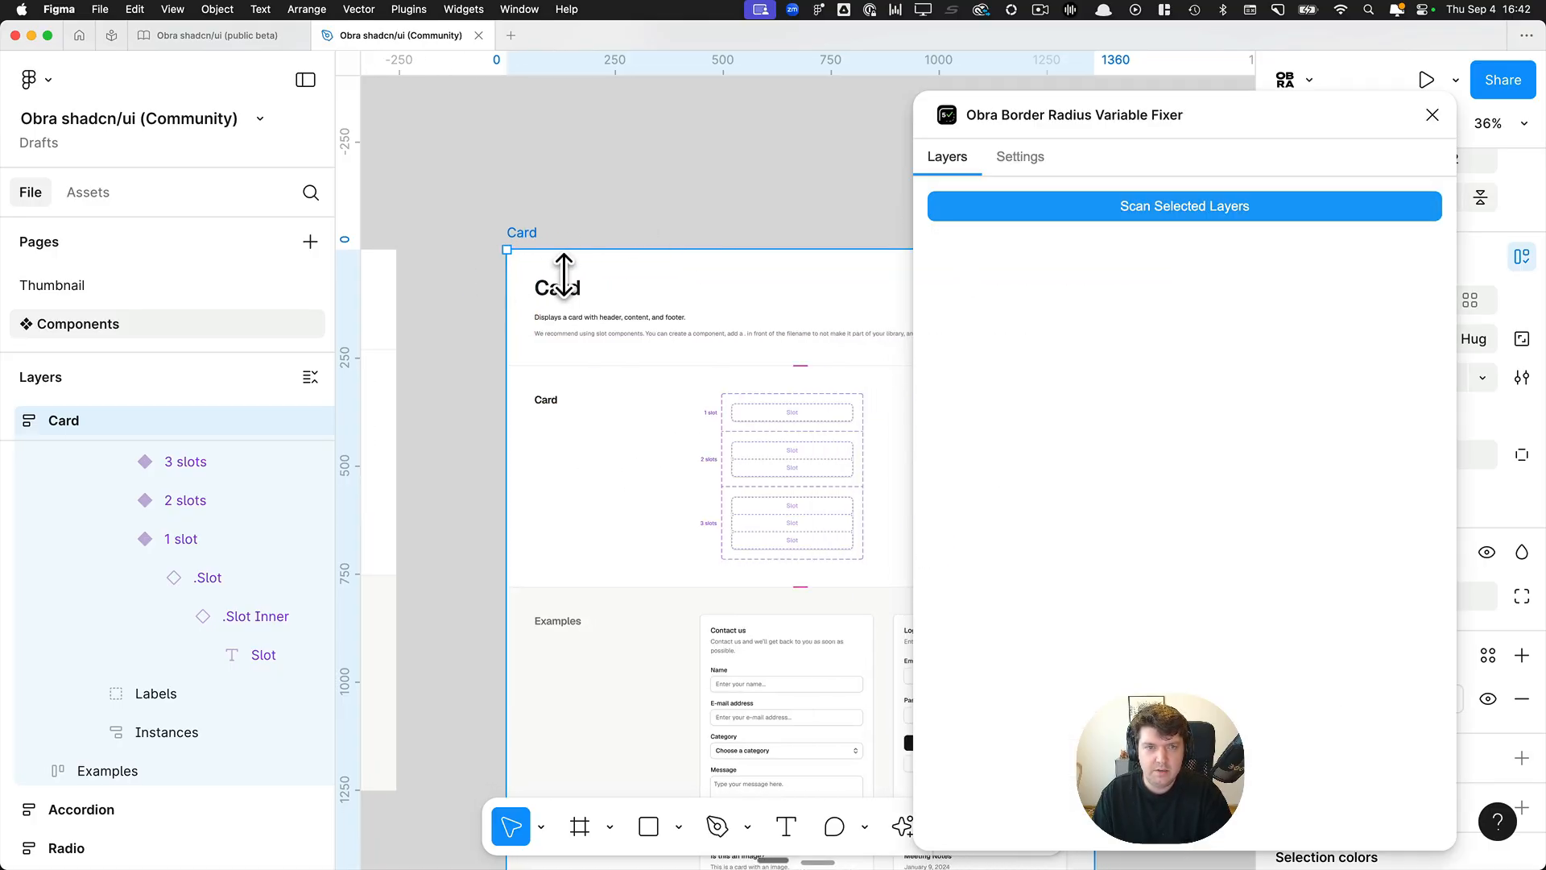
click(1089, 206)
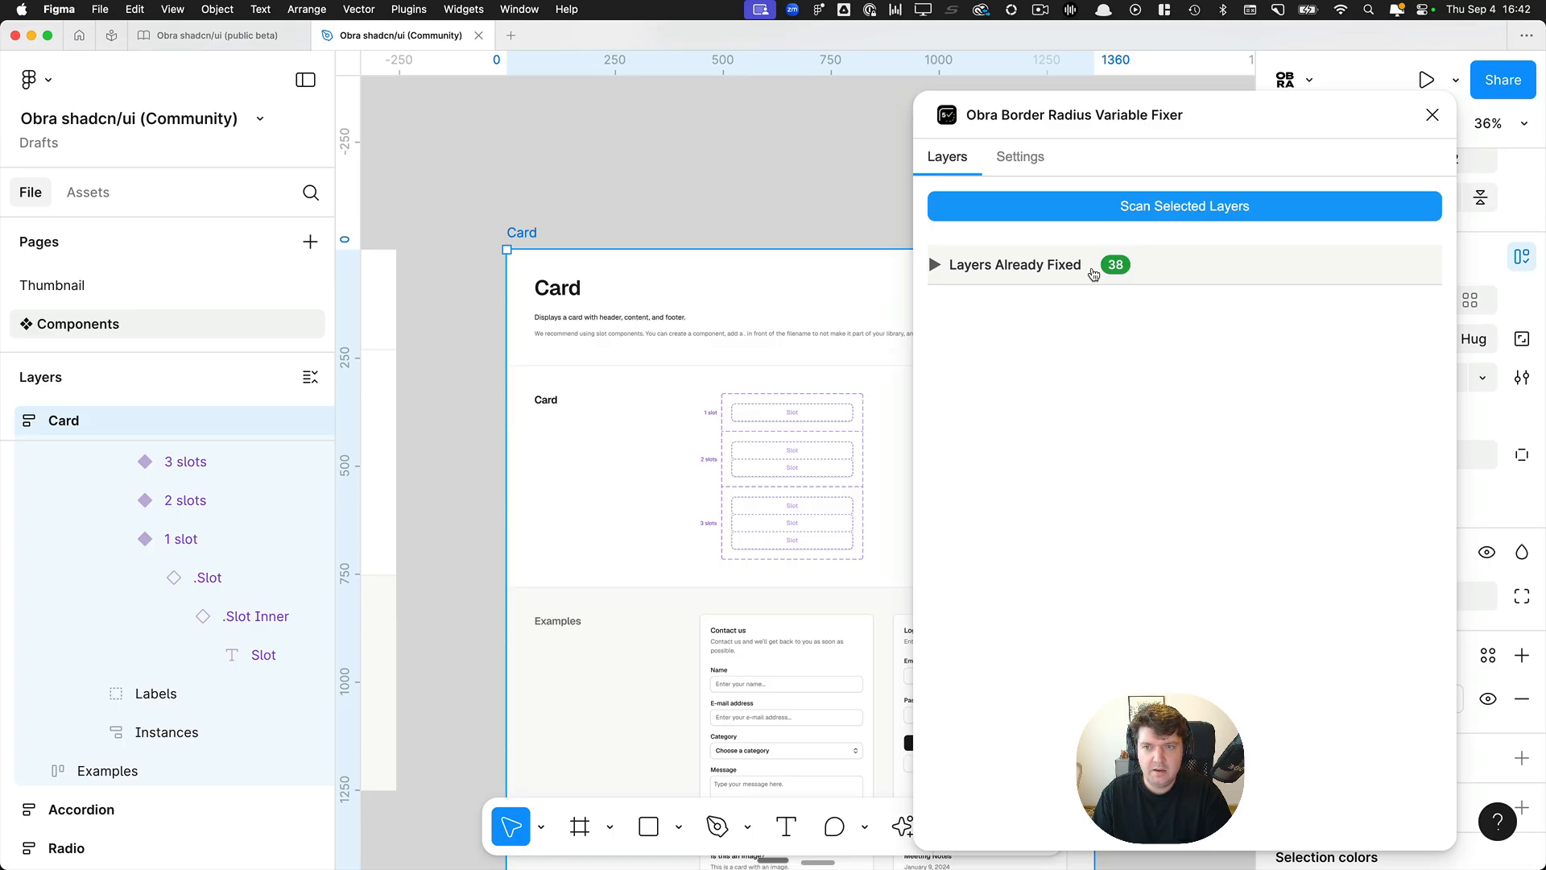
click(1010, 266)
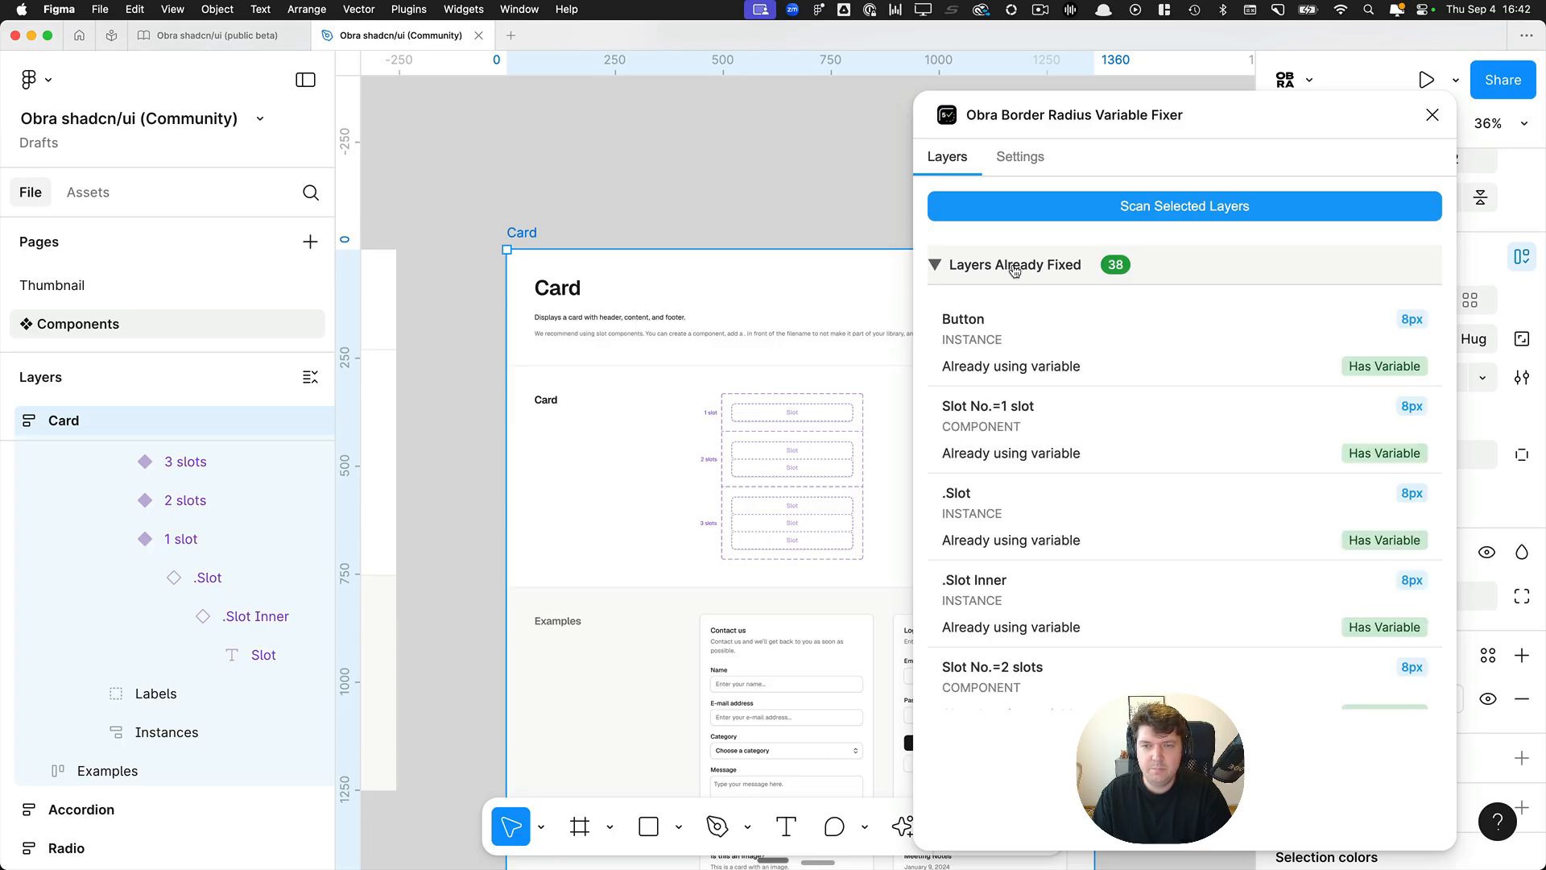
Select the Basic Table frame and scan its layers for border radius variables.
scroll(670, 214, right, 2)
click(670, 214)
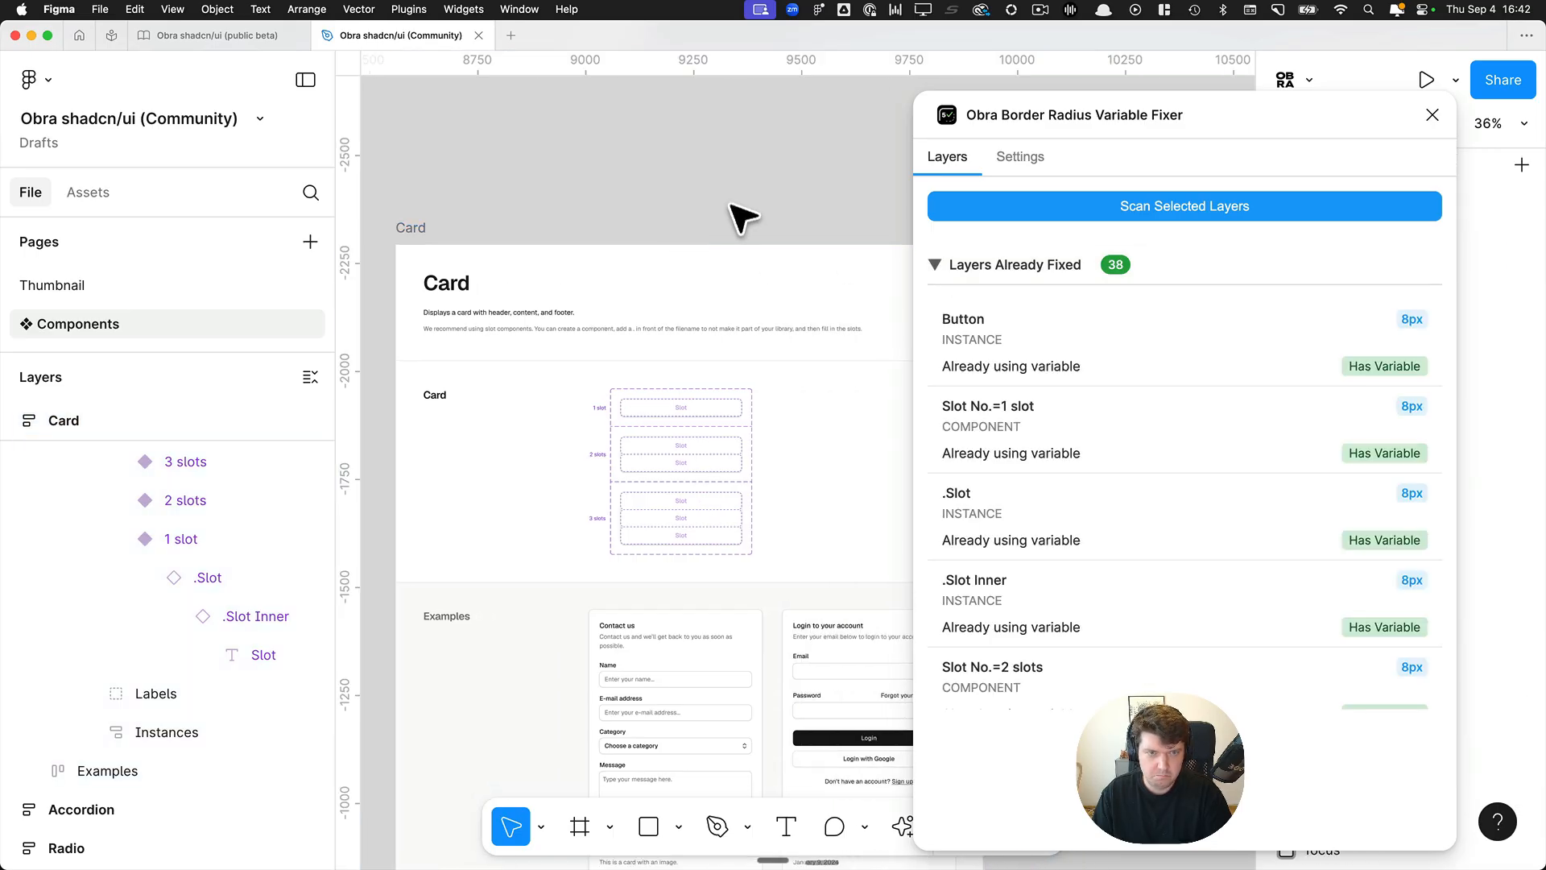
drag(740, 211, 306, 193)
click(685, 208)
click(1077, 209)
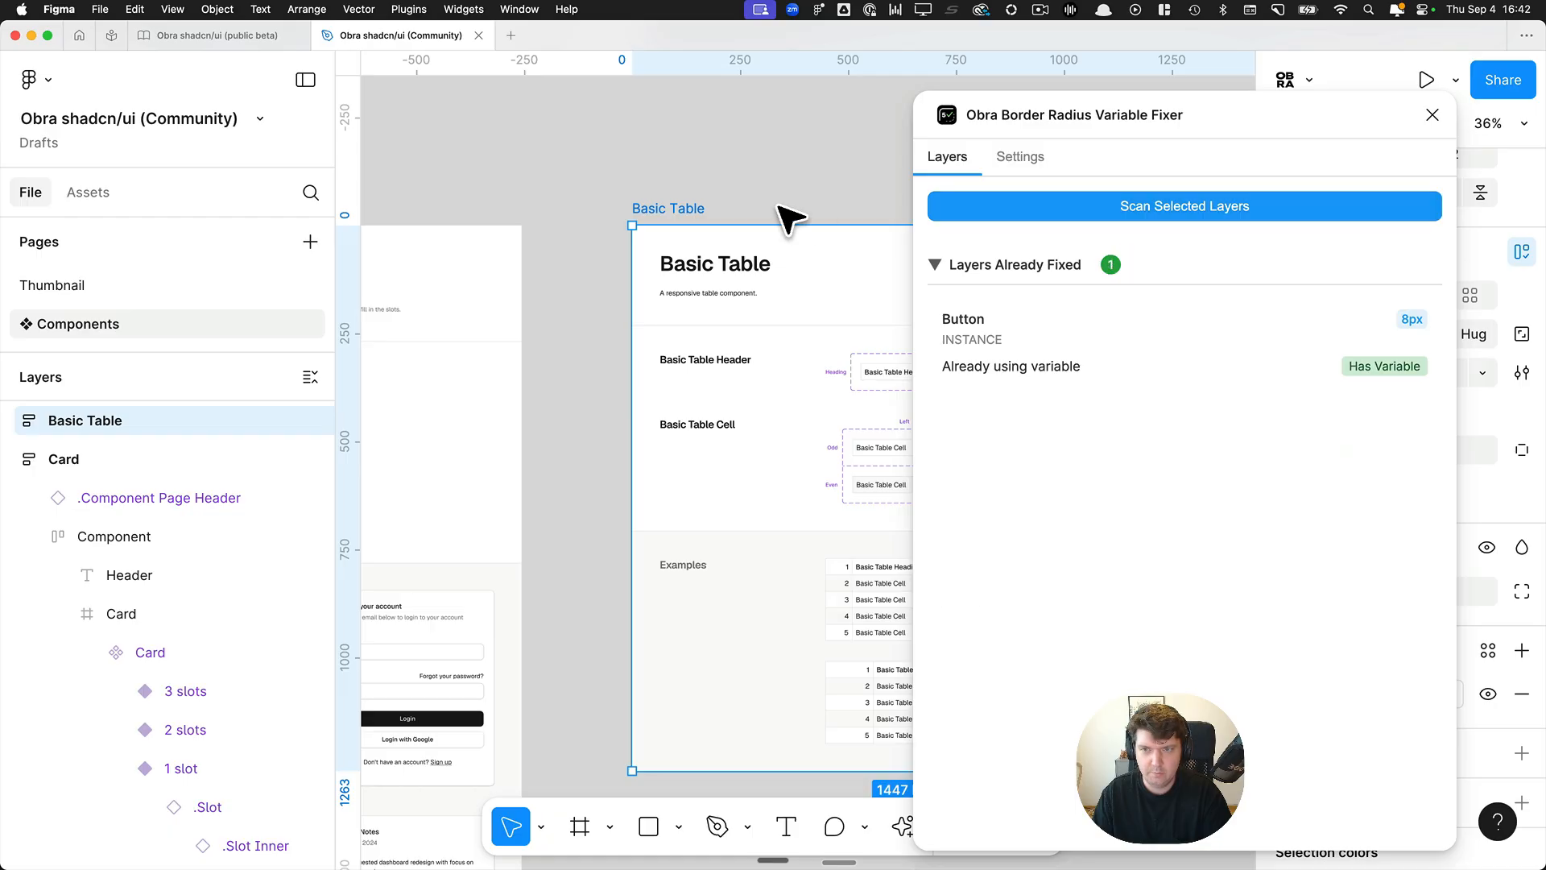
Select the Input OTP frame and scan its layers for border radius variables.
click(604, 201)
scroll(687, 190, right, 3)
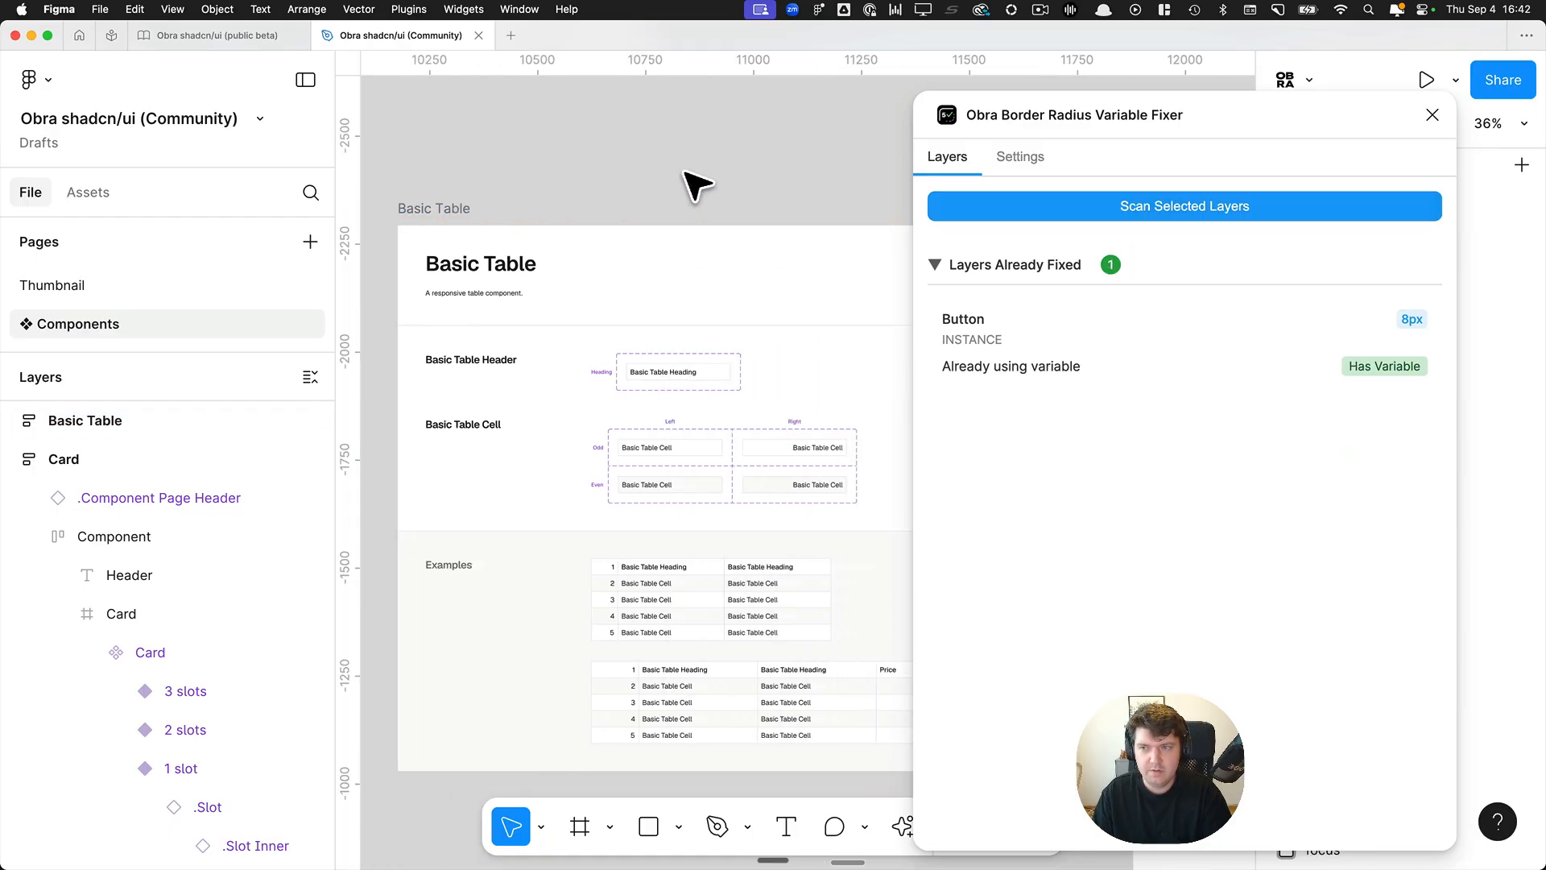
scroll(693, 183, down, 5)
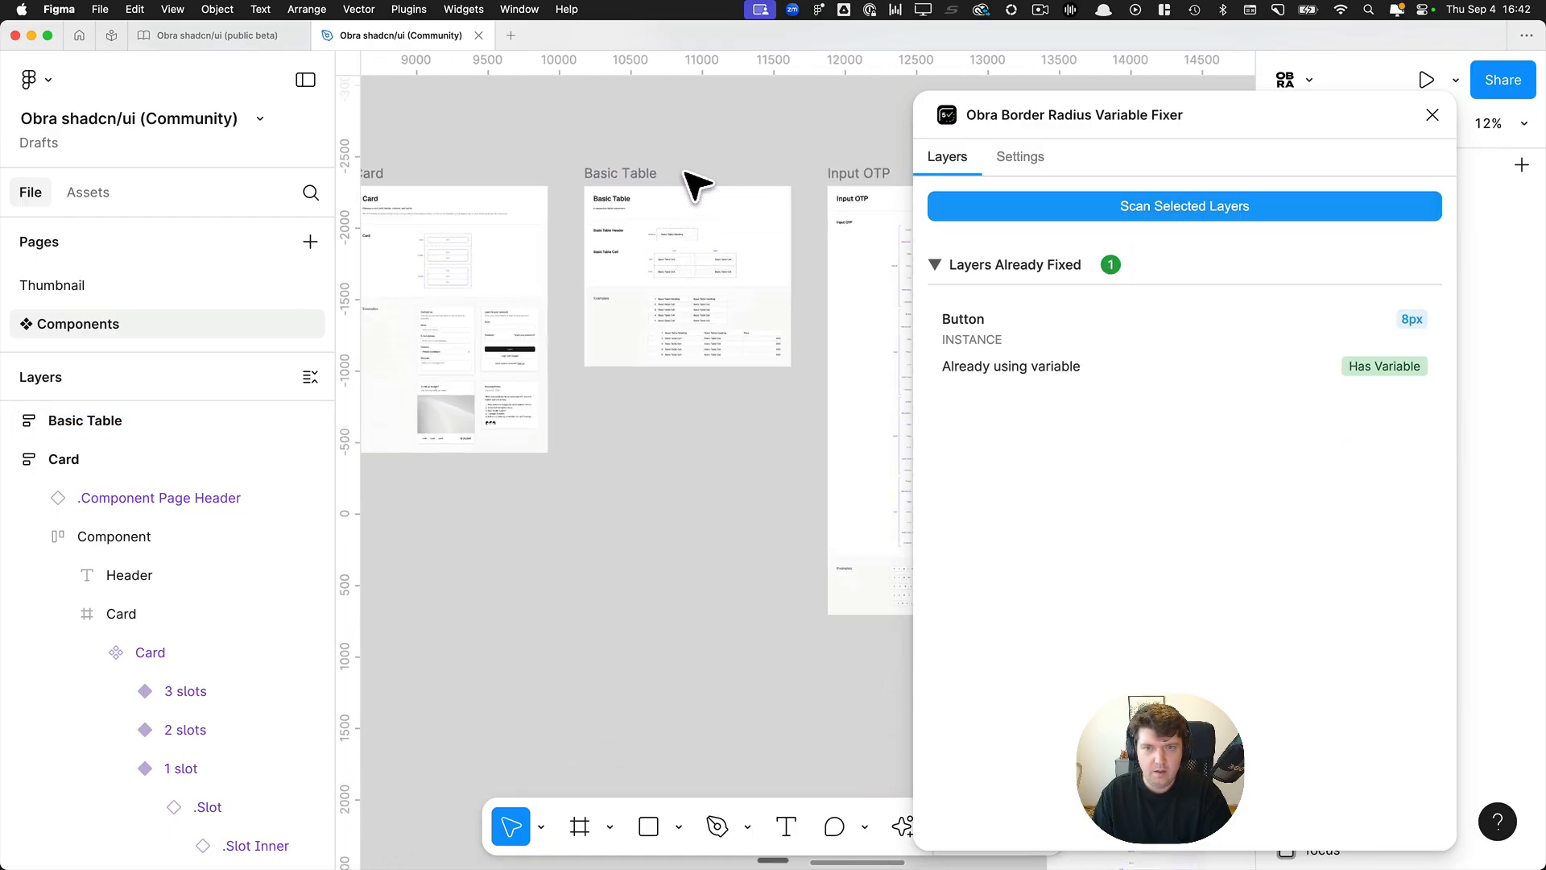
click(866, 201)
click(1015, 211)
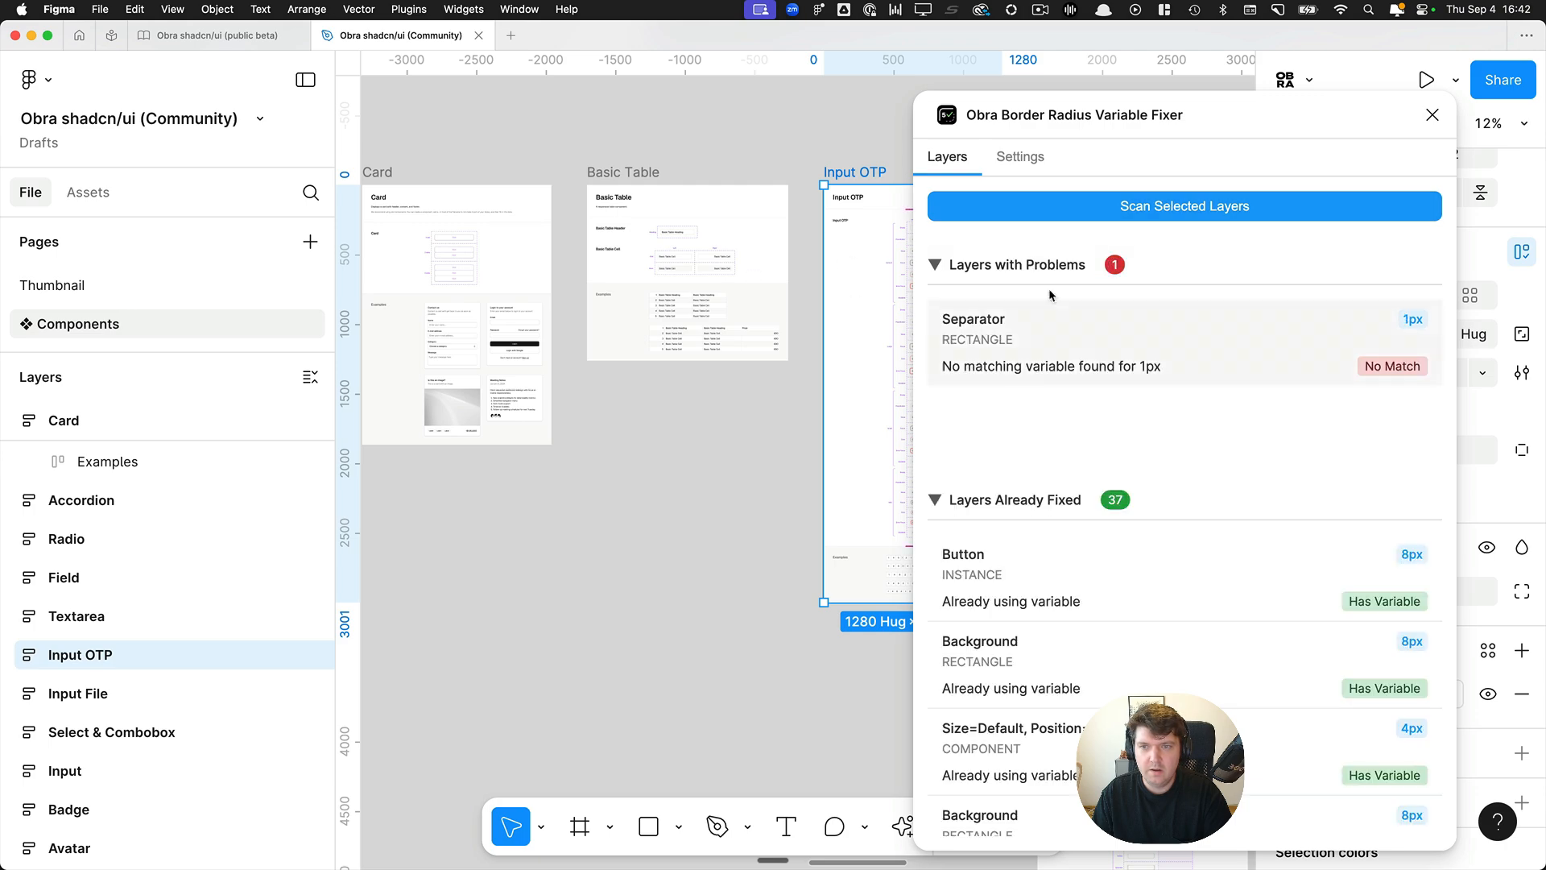
Select the flagged Separator layer from the scan results and examine its shape up close on the canvas.
click(1141, 346)
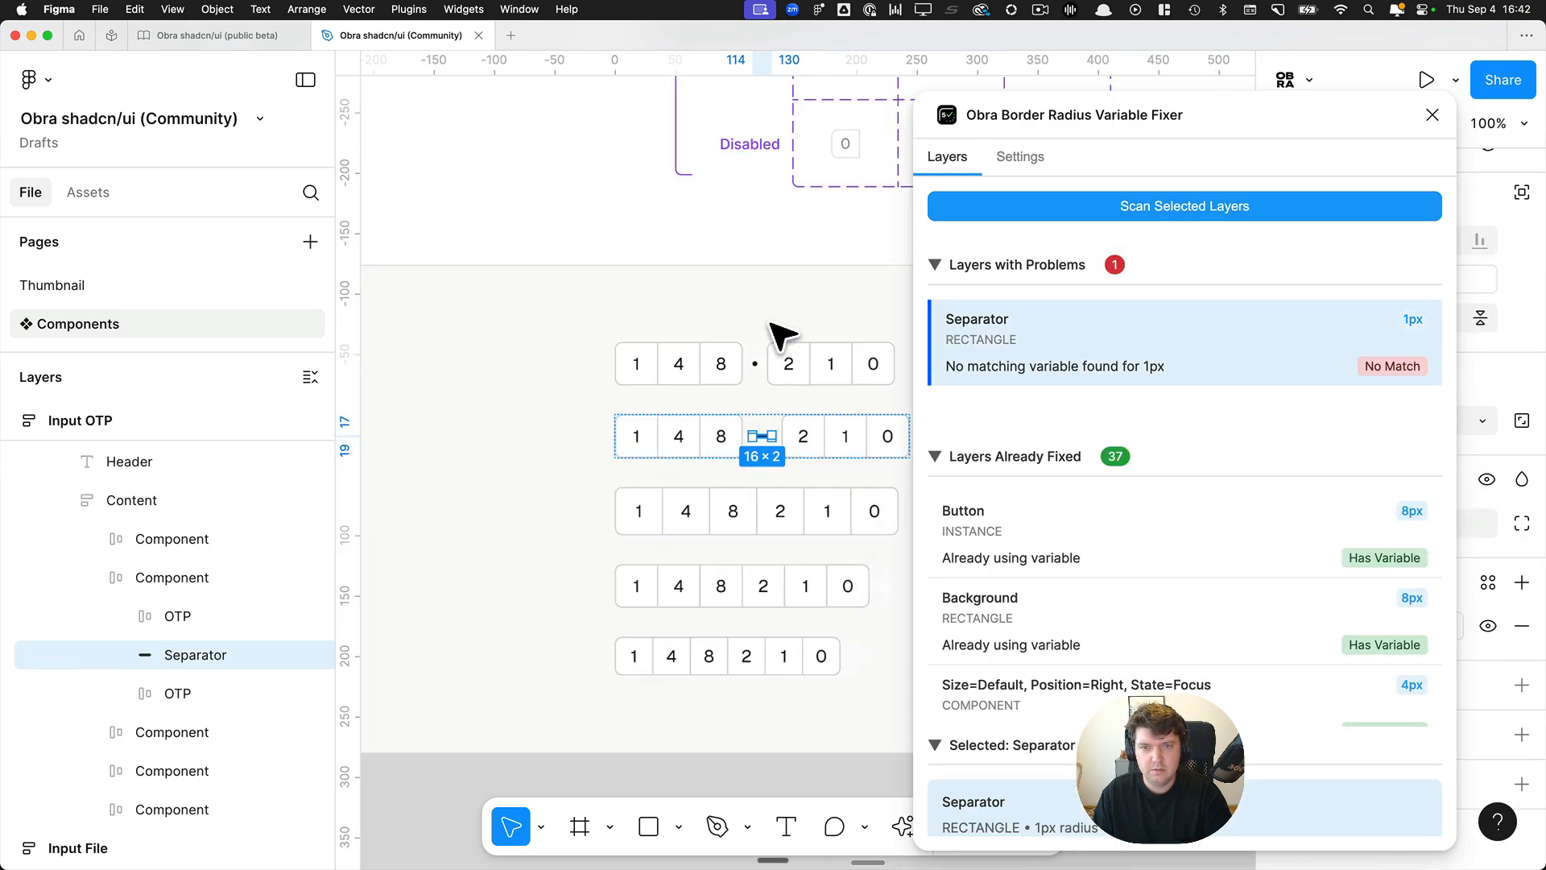
scroll(745, 459, up, 5)
scroll(745, 459, up, 5)
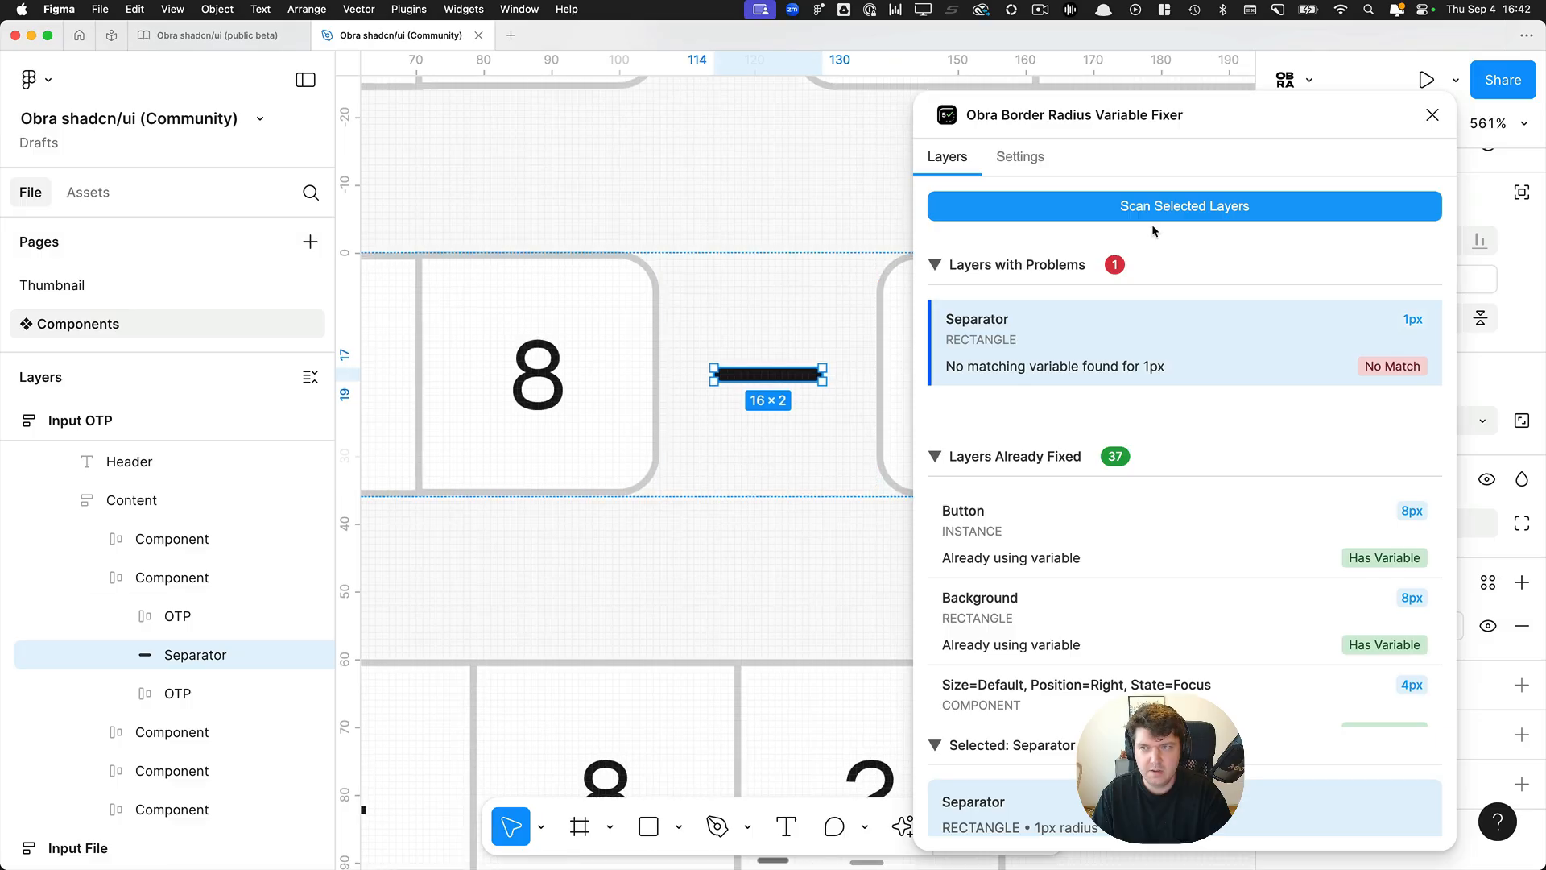
Close the plugin, look over the Input OTP examples around the Separator and deselect it.
click(1433, 115)
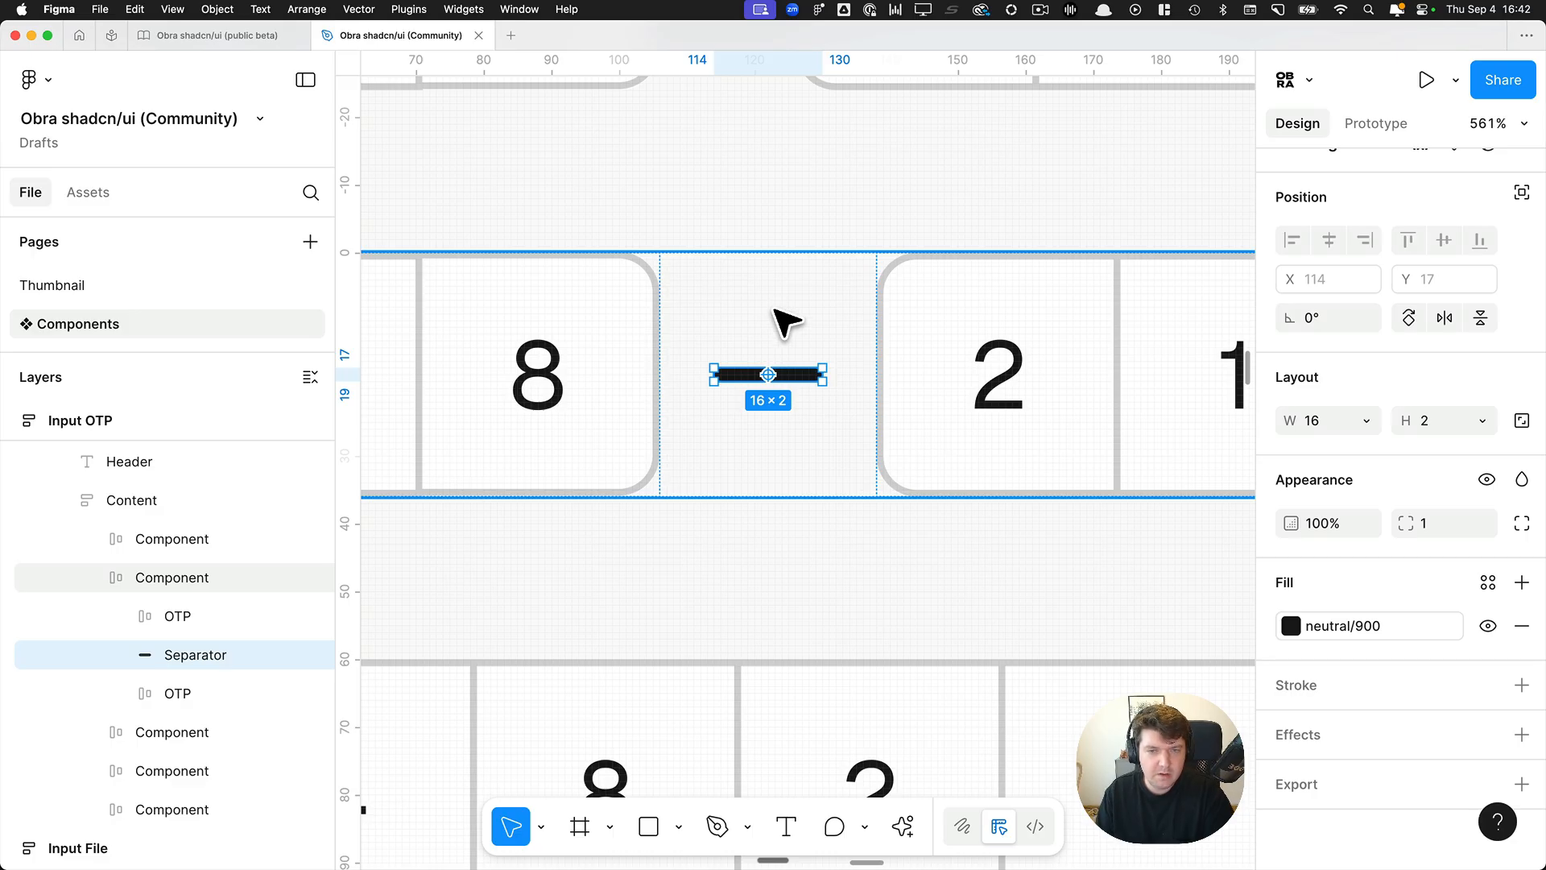
scroll(846, 456, down, 3)
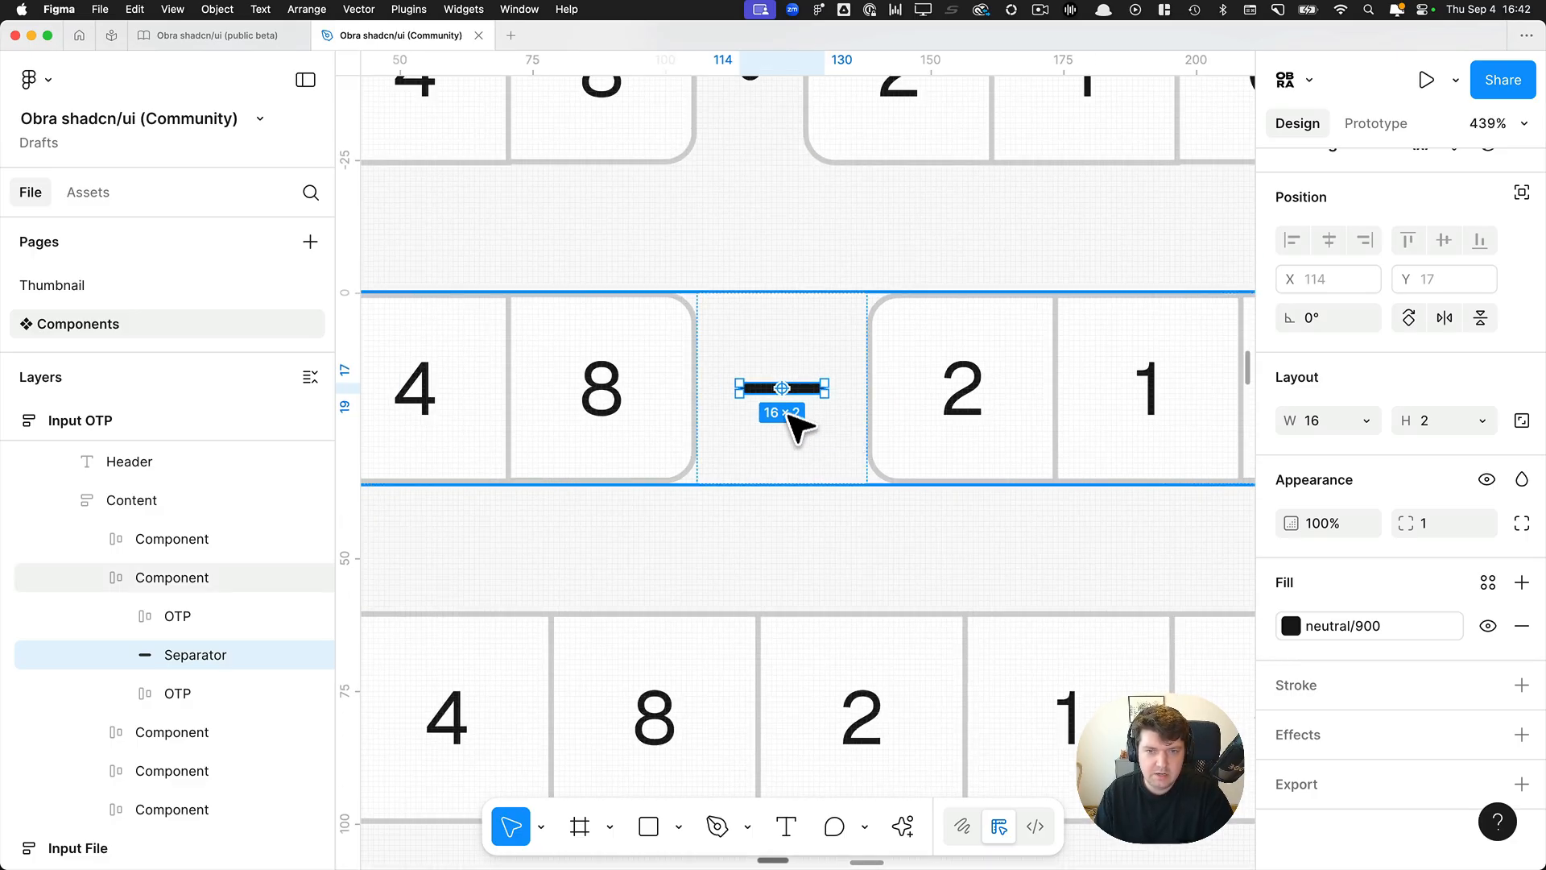
scroll(829, 406, down, 5)
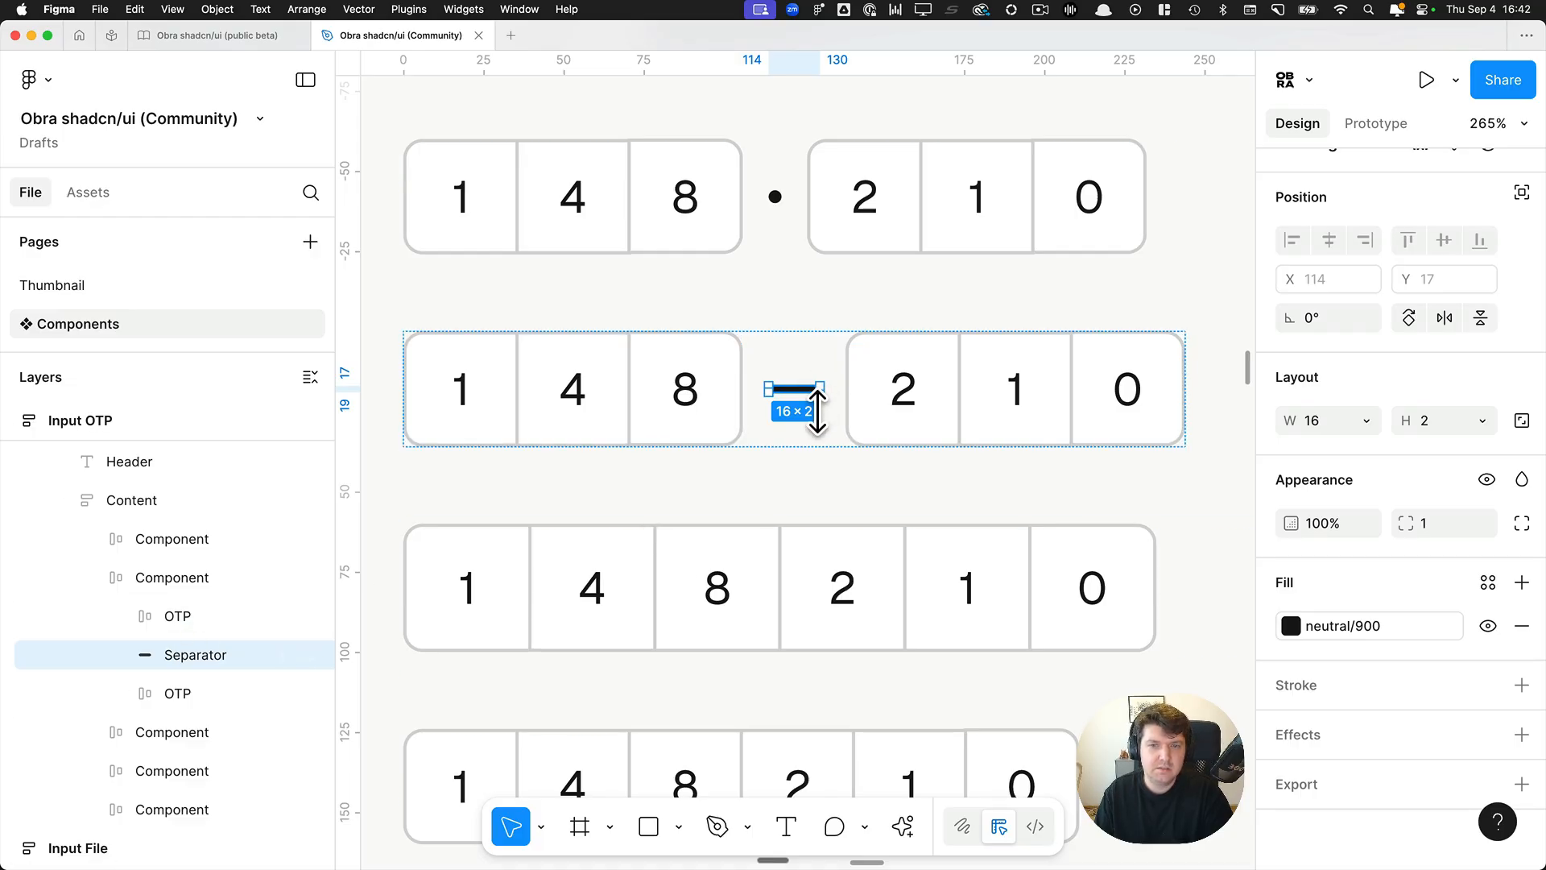
scroll(817, 413, left, 1)
scroll(817, 412, down, 15)
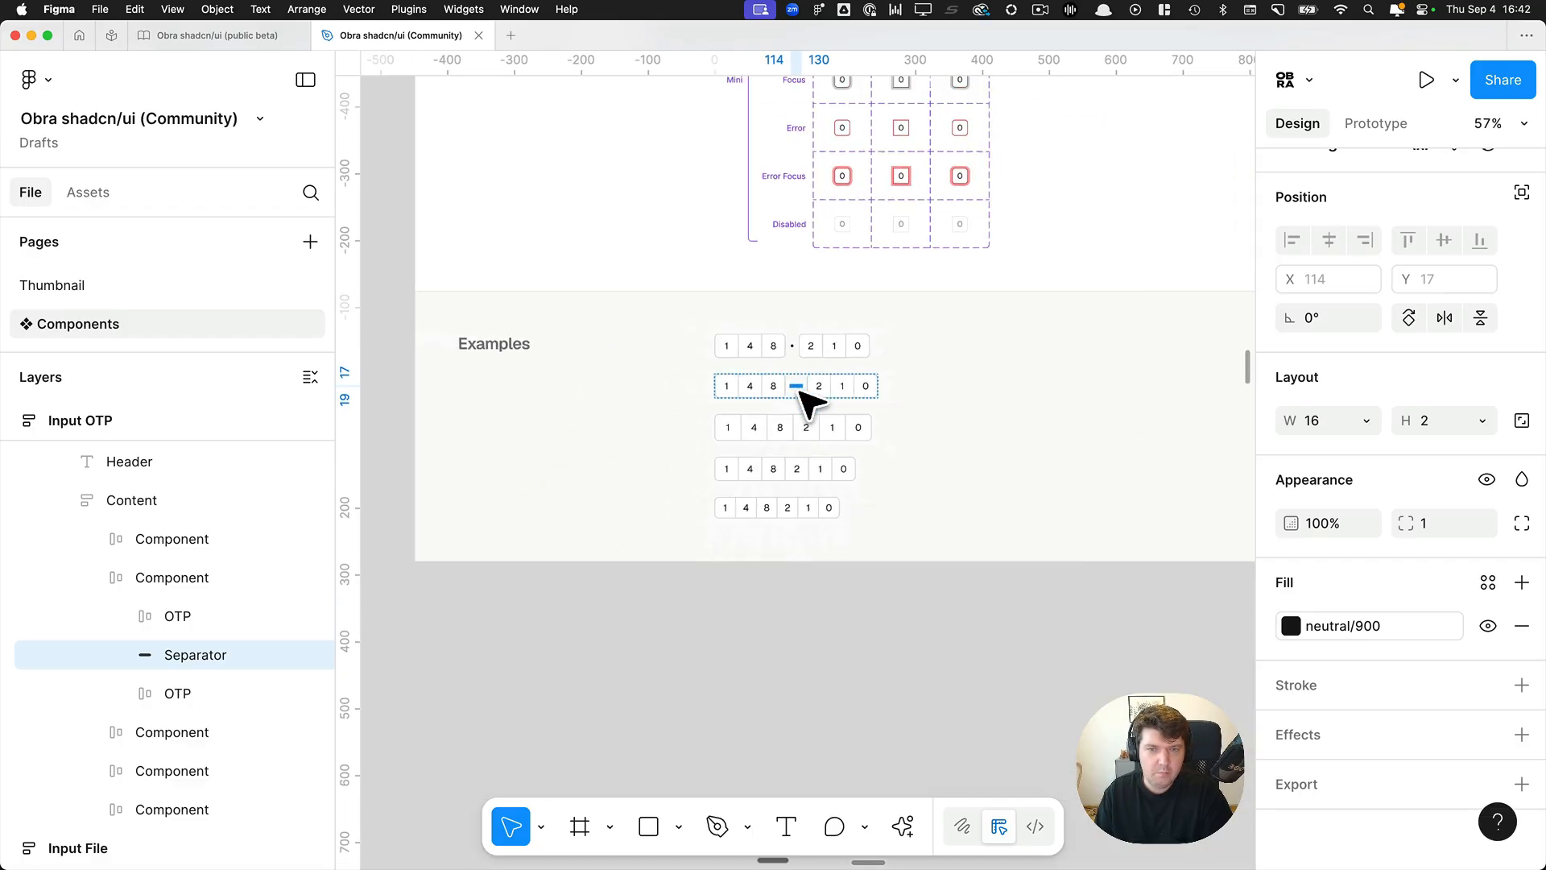
click(894, 518)
Replace the radius variable on the Background layer of the Large, Left, Focus Input OTP variant with a corner radius of 7.
scroll(929, 449, right, 5)
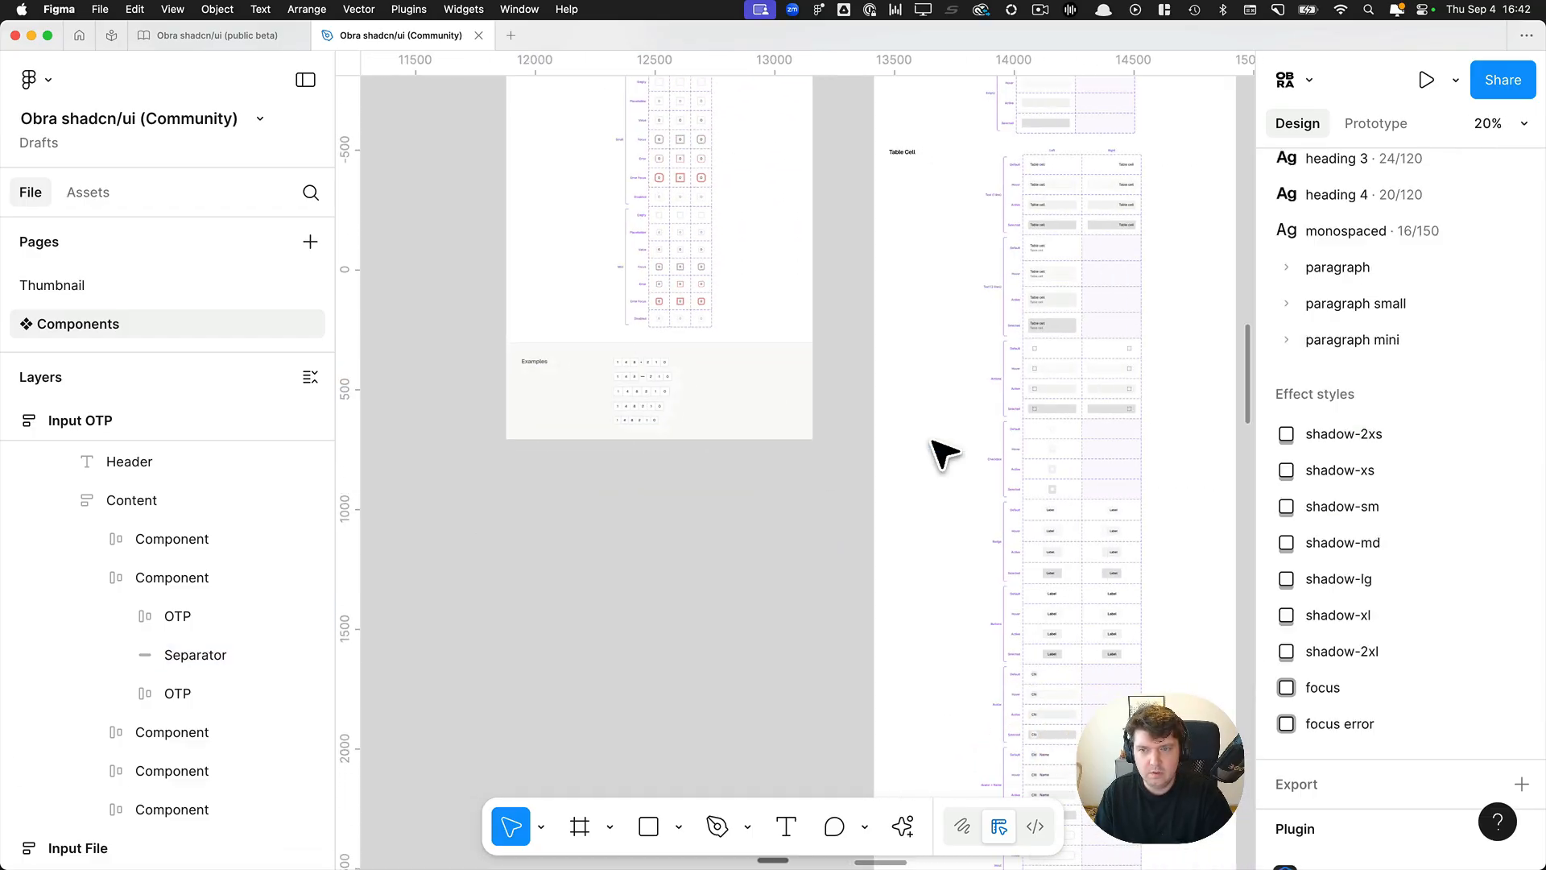
scroll(929, 449, up, 5)
scroll(494, 369, up, 15)
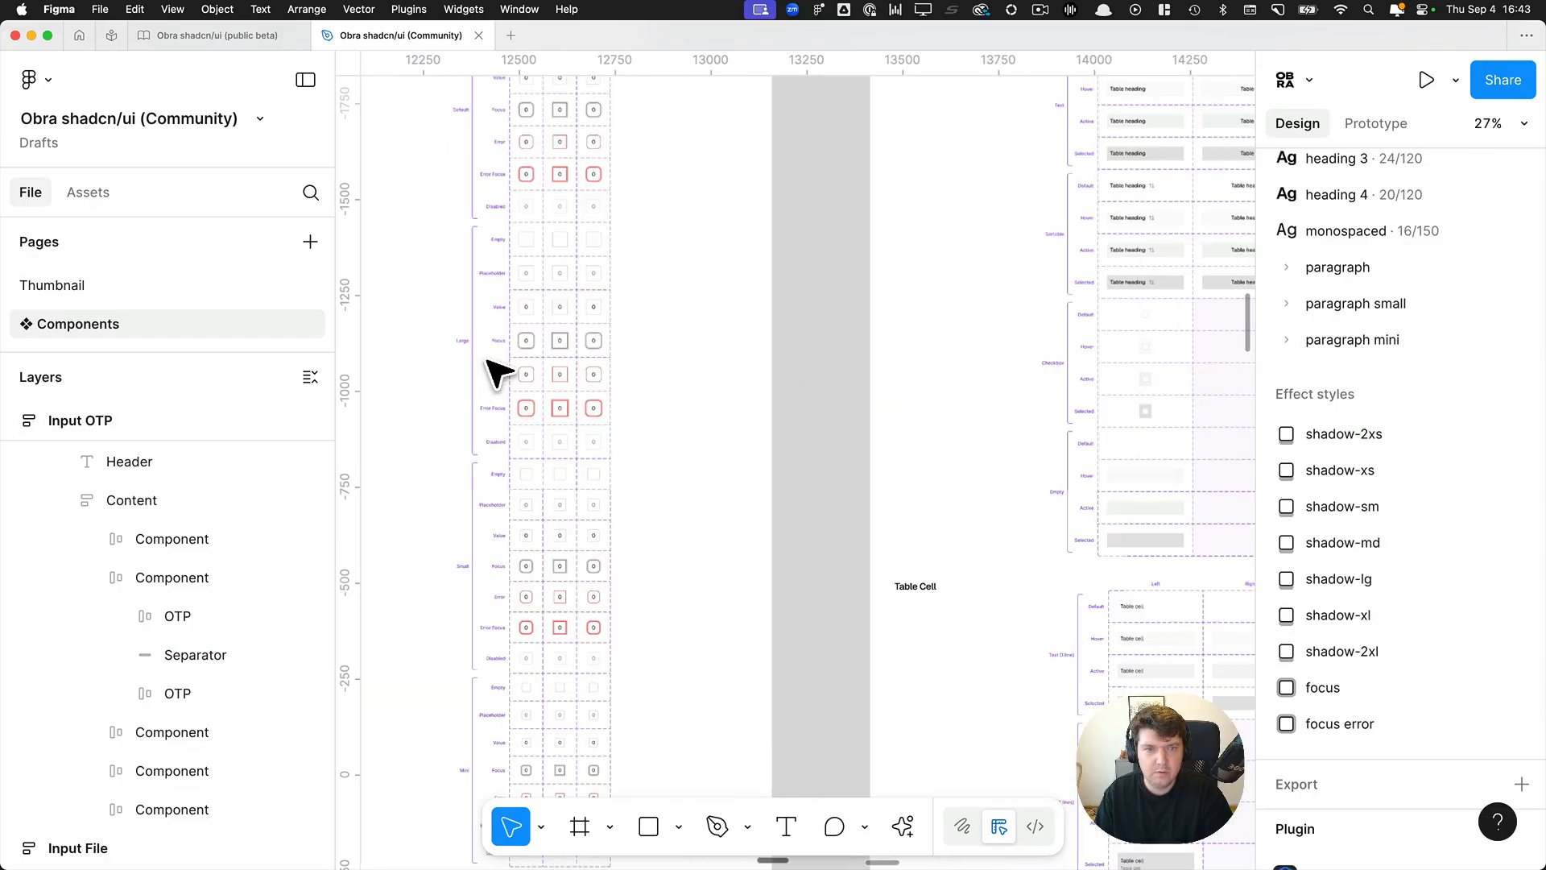
super+click(596, 327)
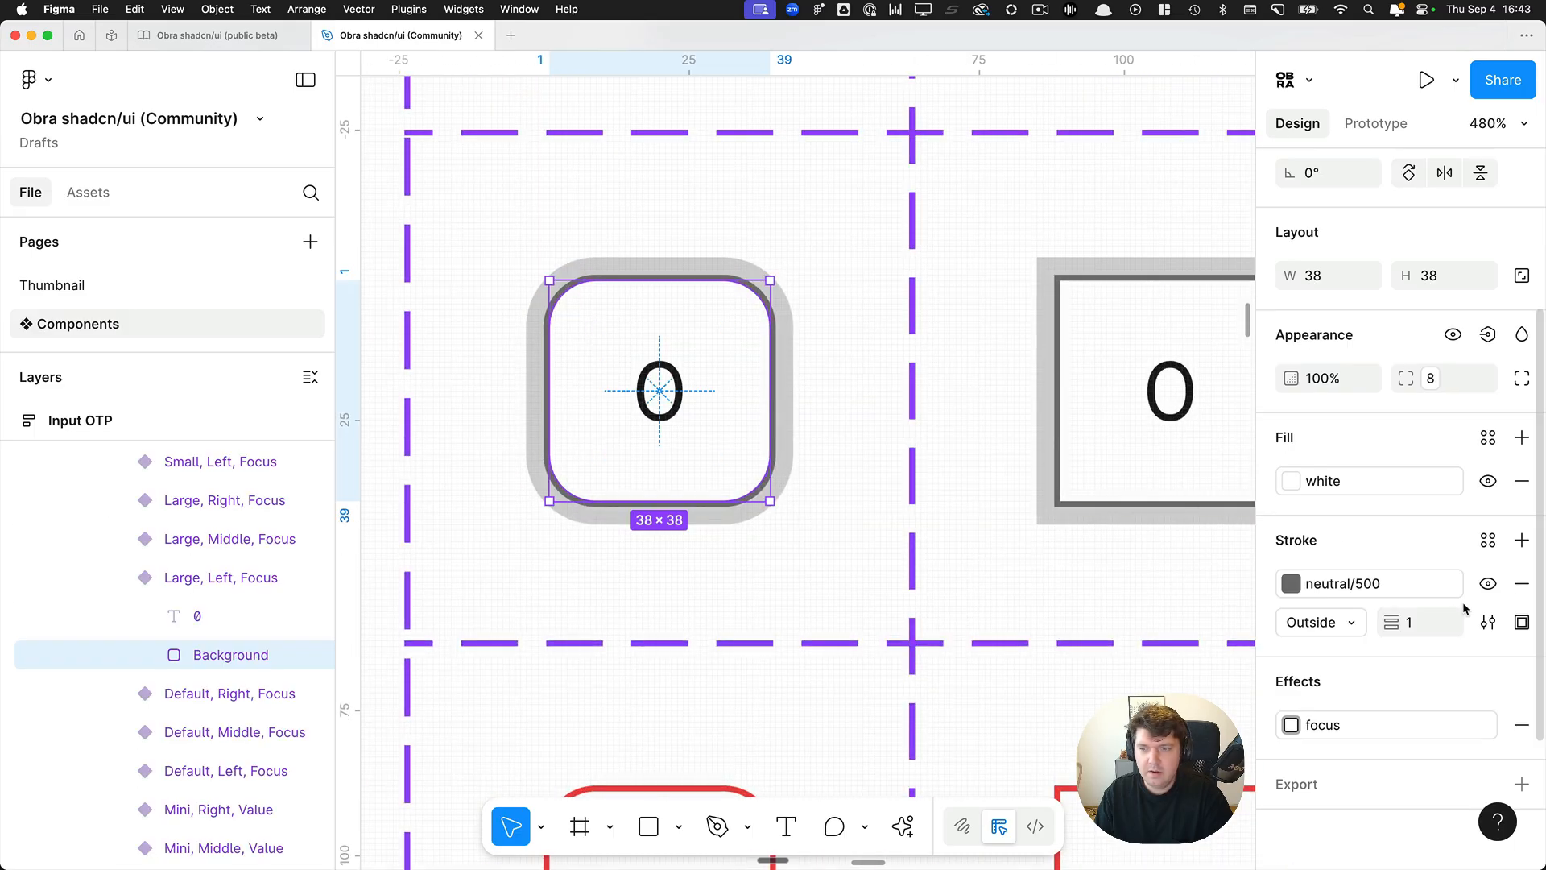
click(218, 590)
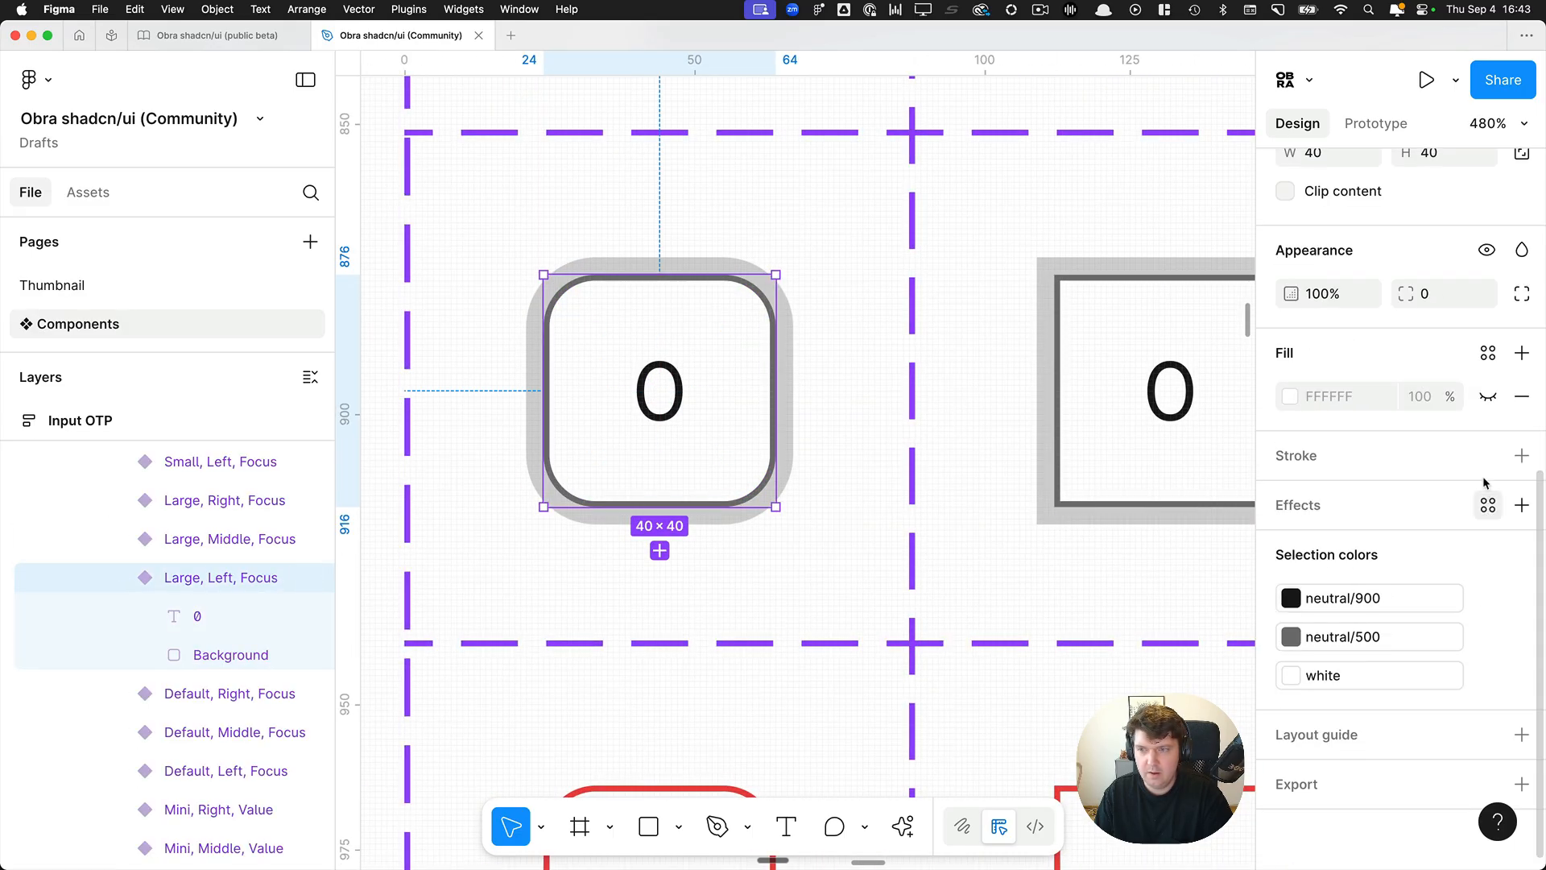
scroll(1450, 443, up, 3)
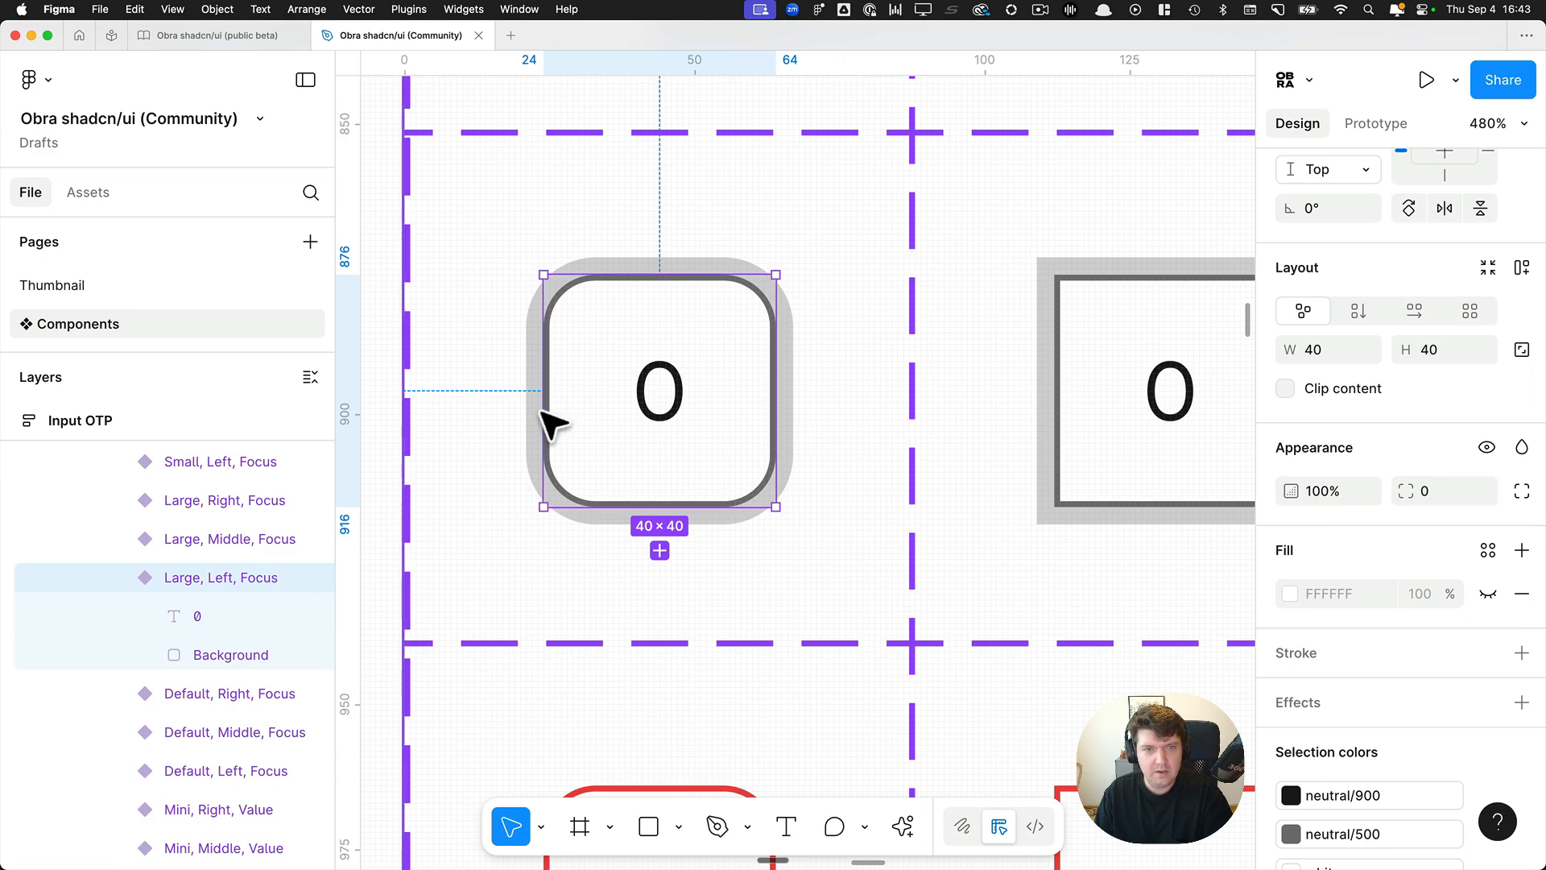
click(198, 651)
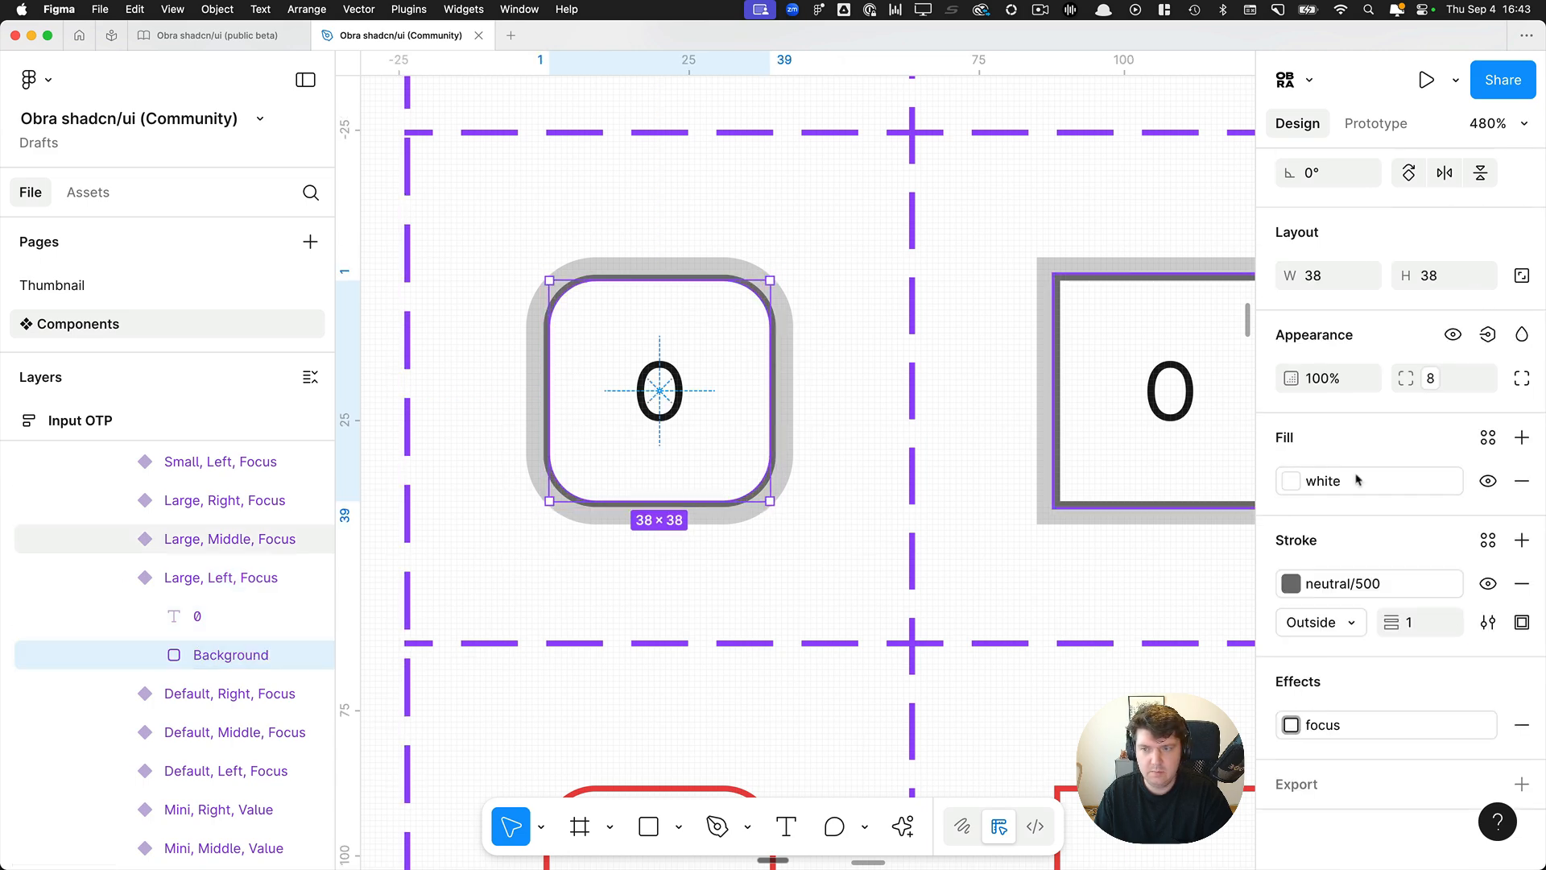
click(1445, 378)
key(BackSpace)
key(Return)
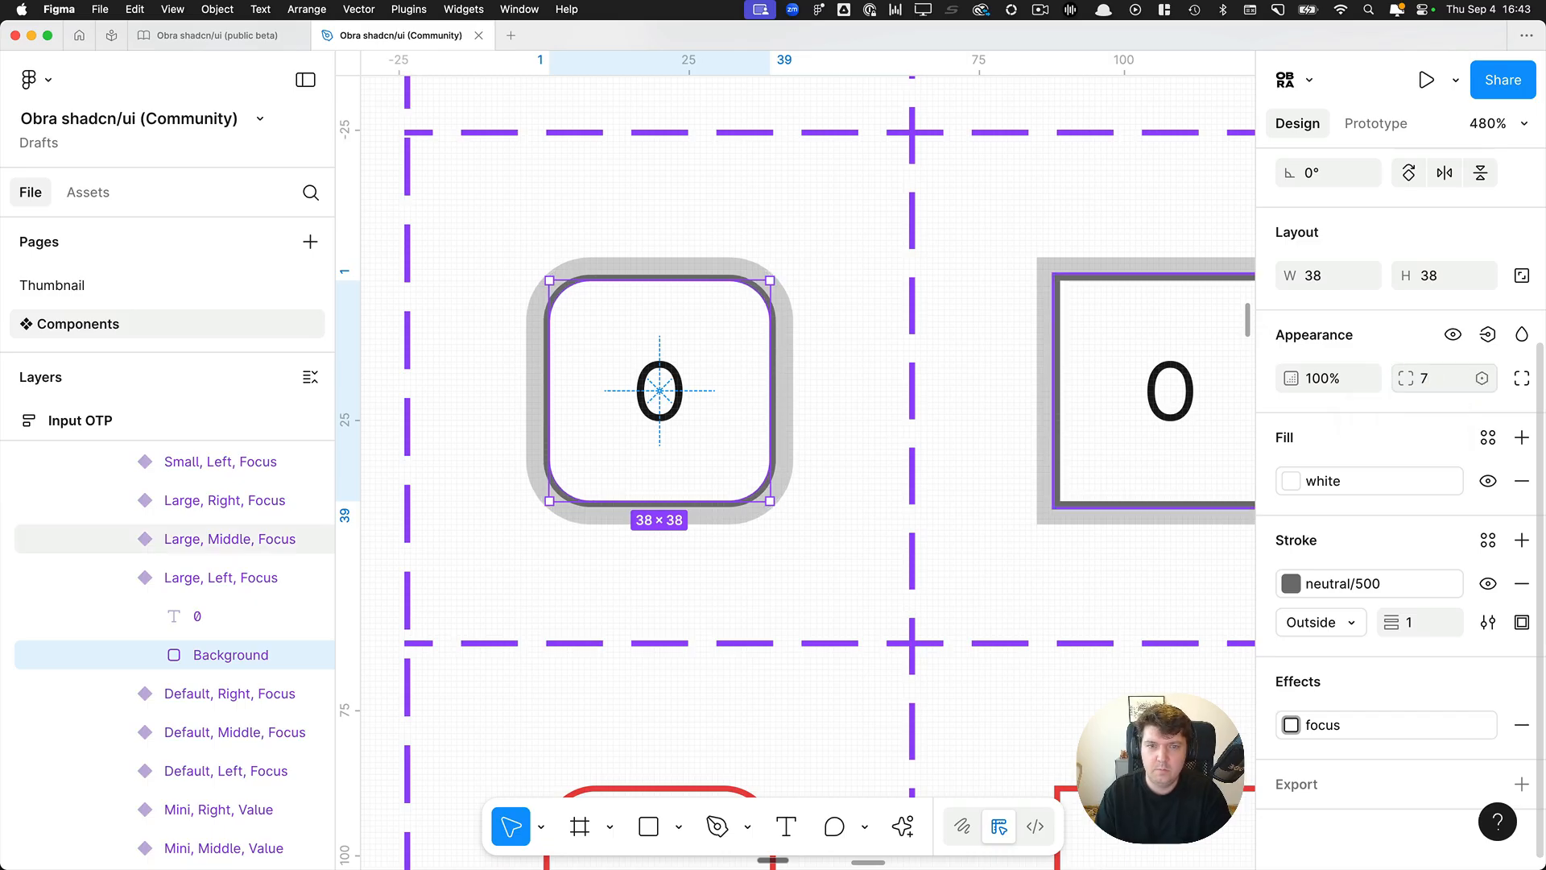
Select the Input OTP frame, run the Obra Border Radius Variable Fixer and scan the frame's layers.
scroll(773, 401, down, 10)
scroll(781, 399, down, 5)
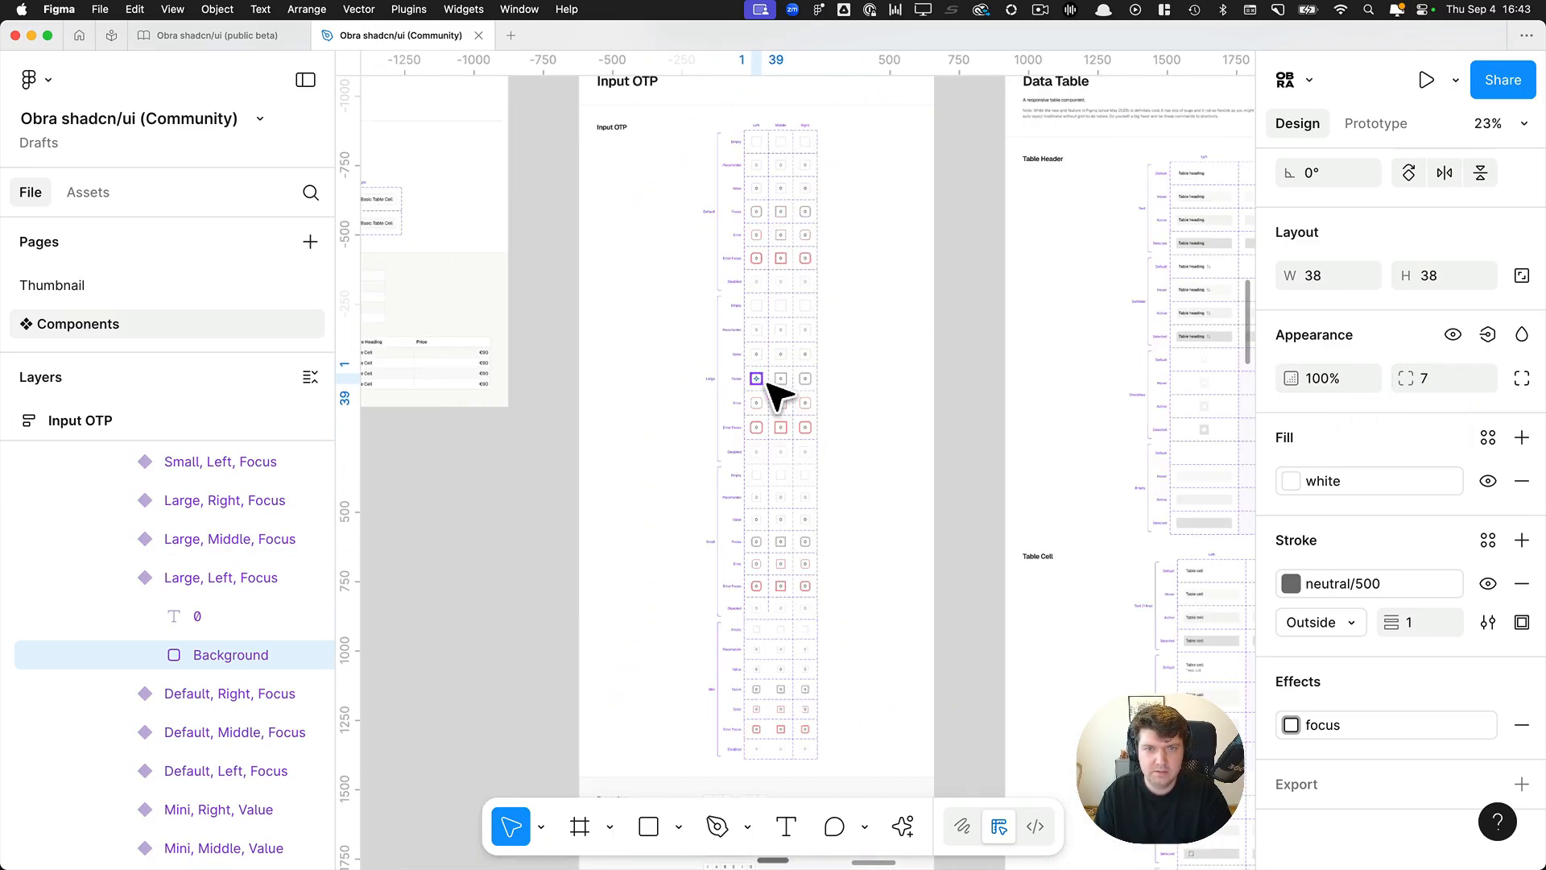
click(633, 93)
key(super+slash)
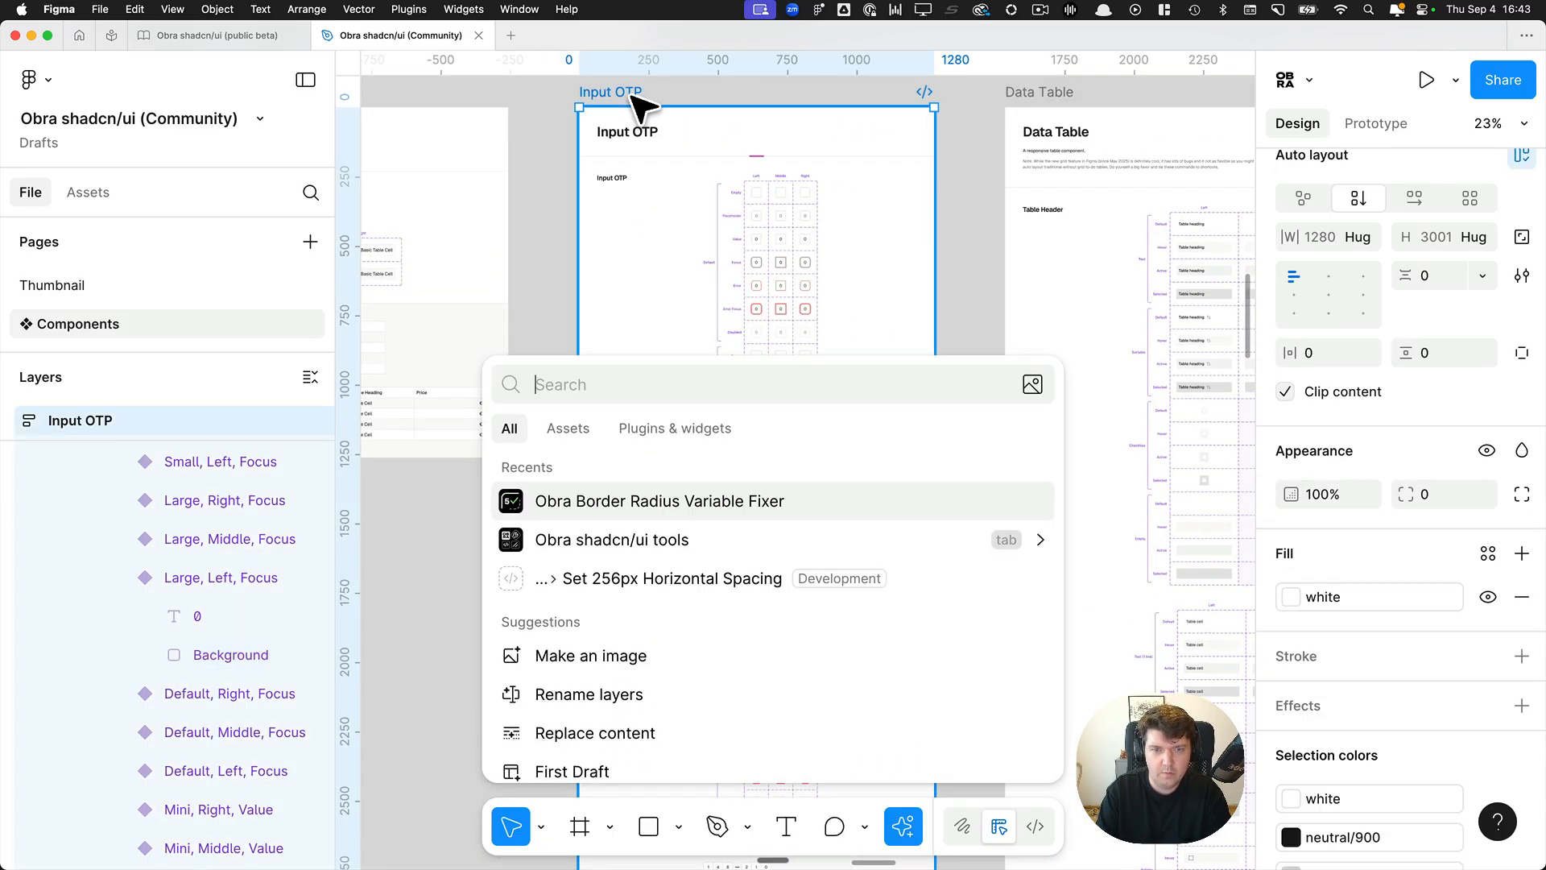
key(Return)
click(1041, 211)
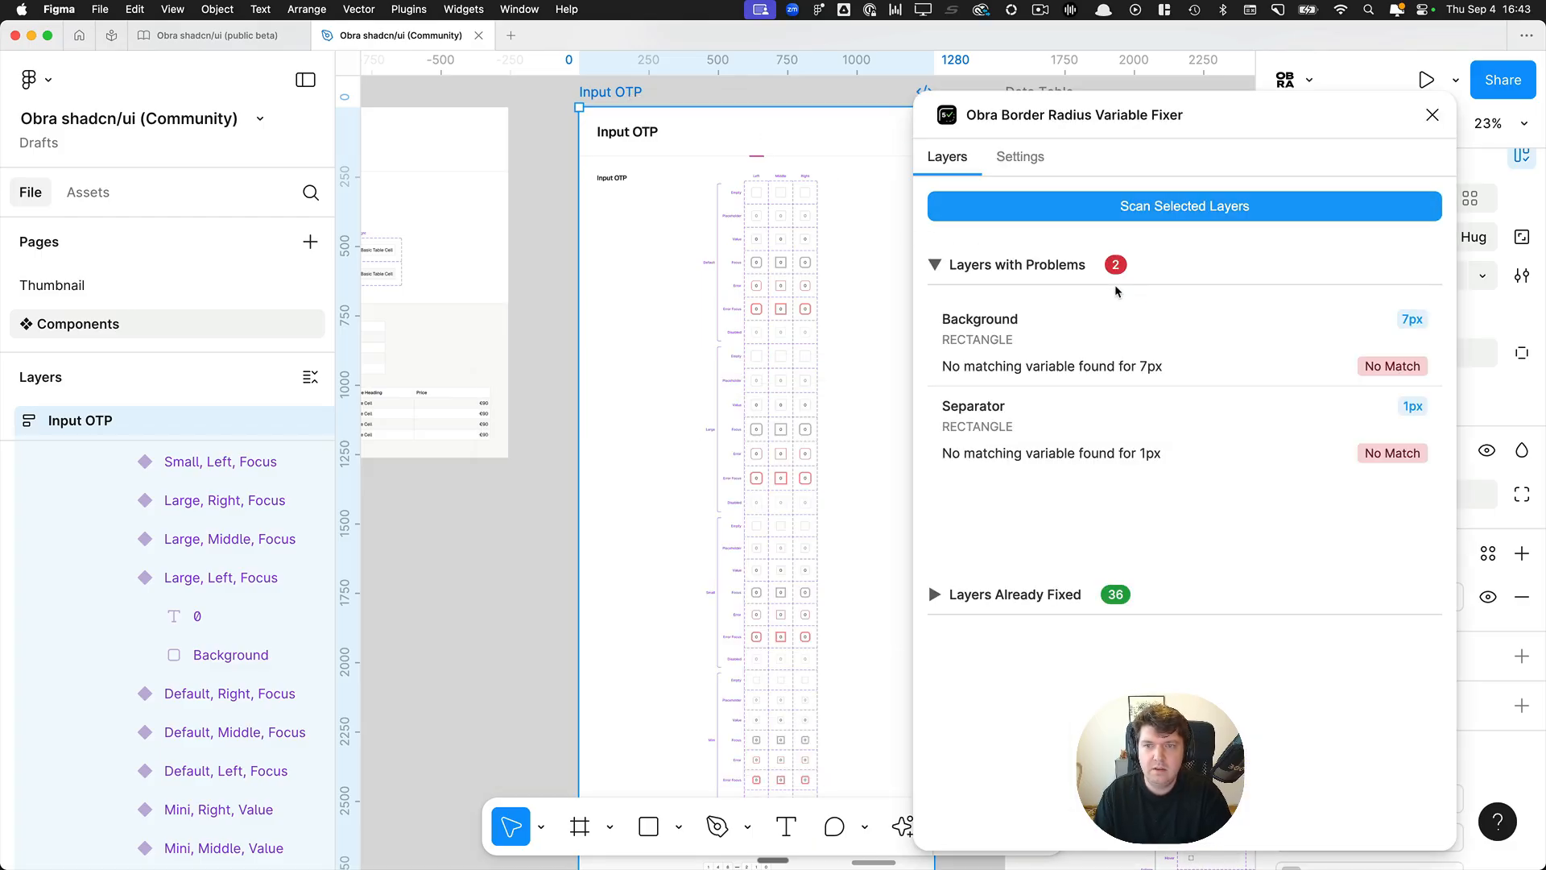
Select the flagged Background layer from the scan results and set its corner radius to 8.
click(1130, 346)
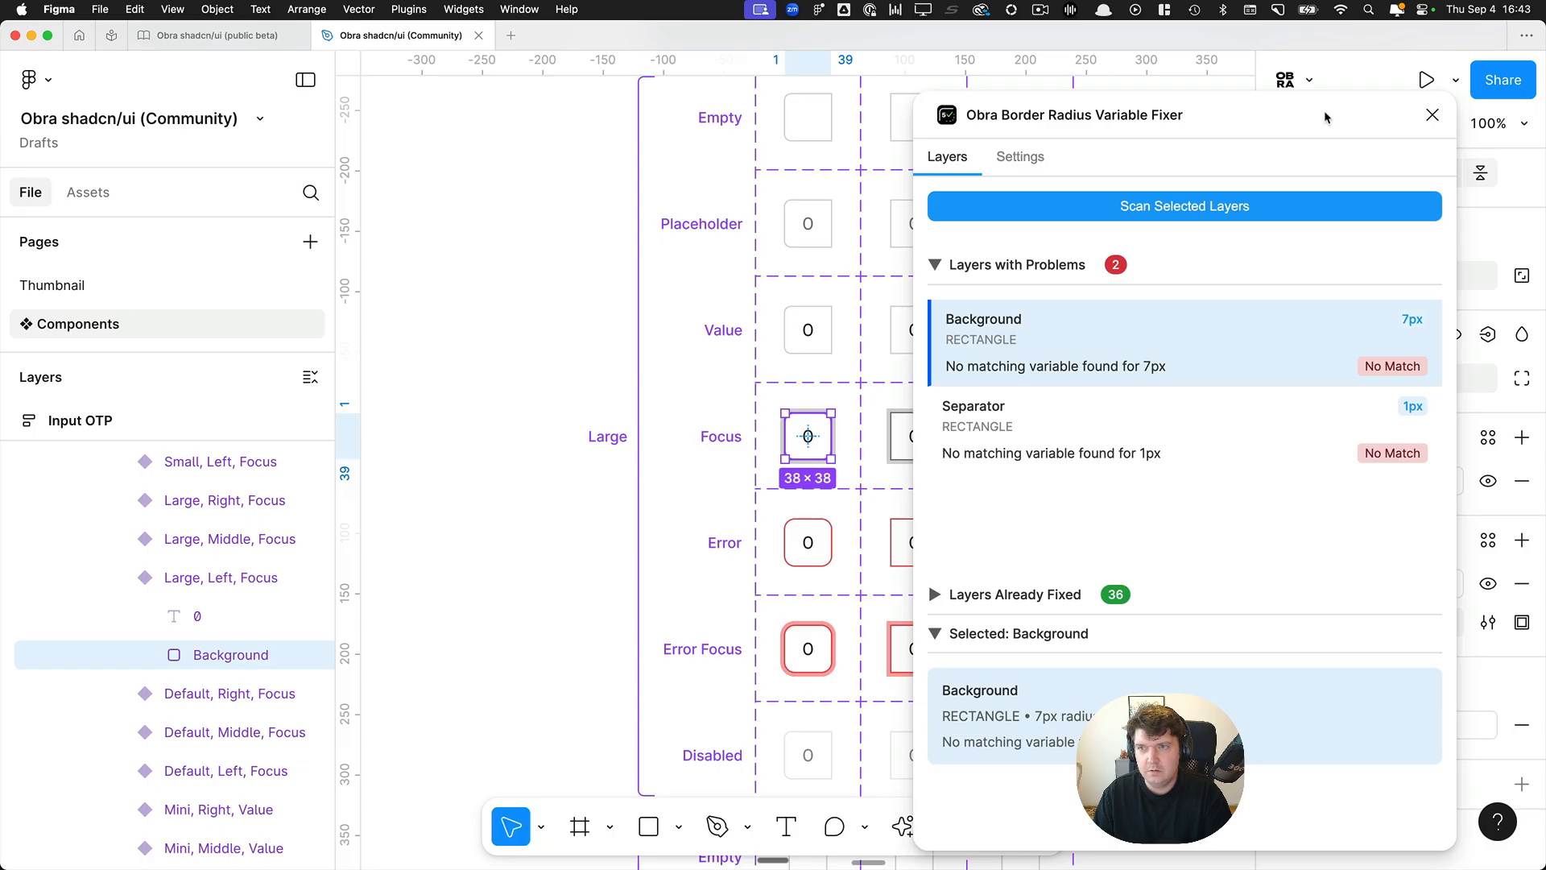
drag(1325, 110, 619, 100)
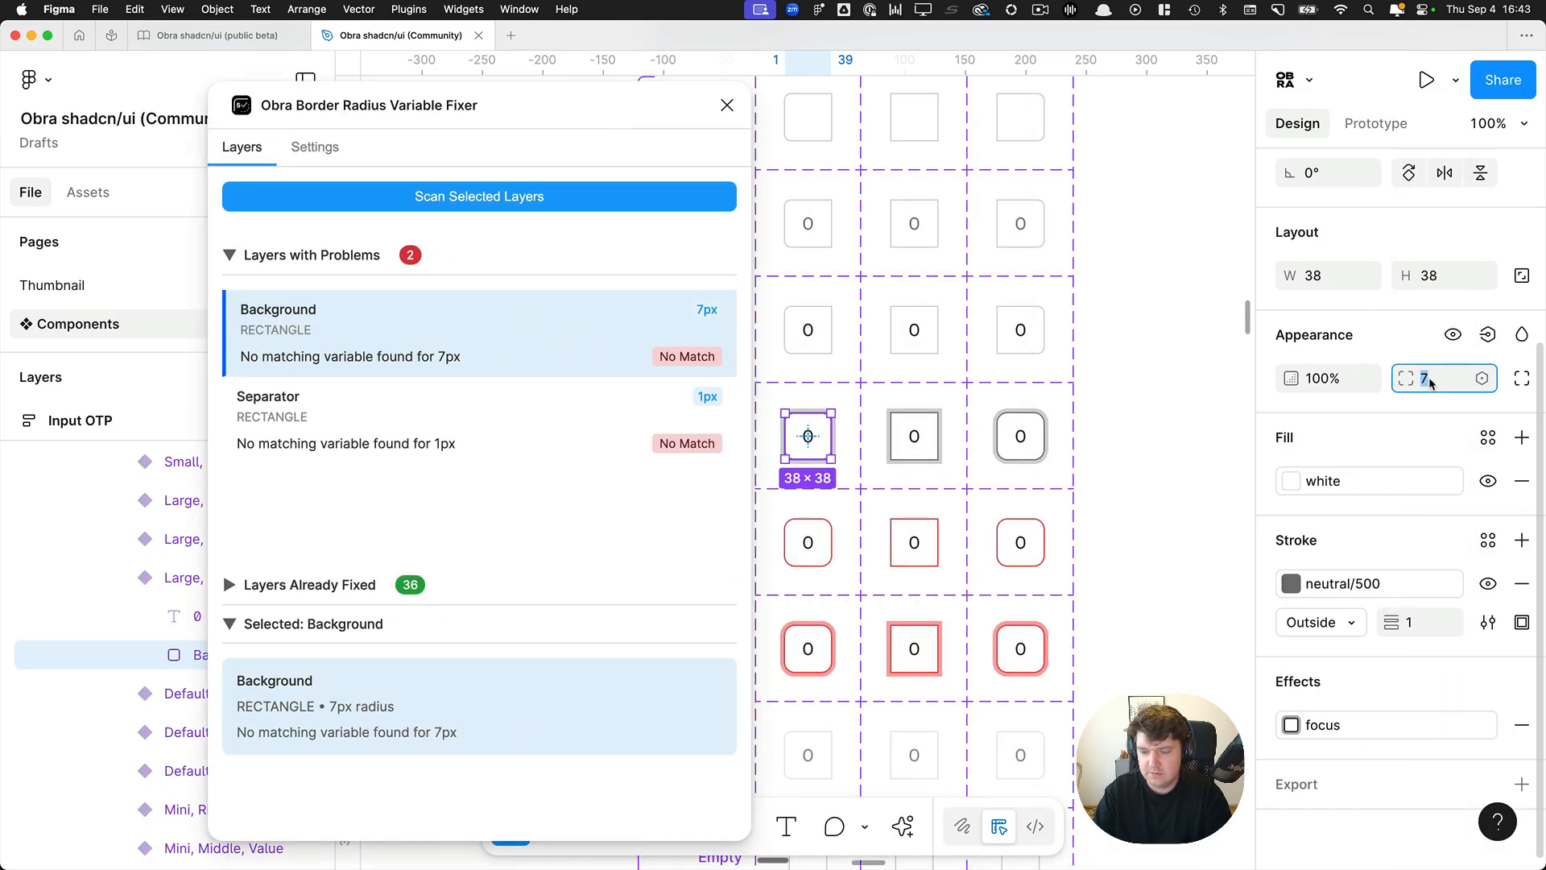
text(8)
key(Return)
Rescan the Background layer, apply the rounded-8 variable to all its corners and close the plugin.
click(472, 208)
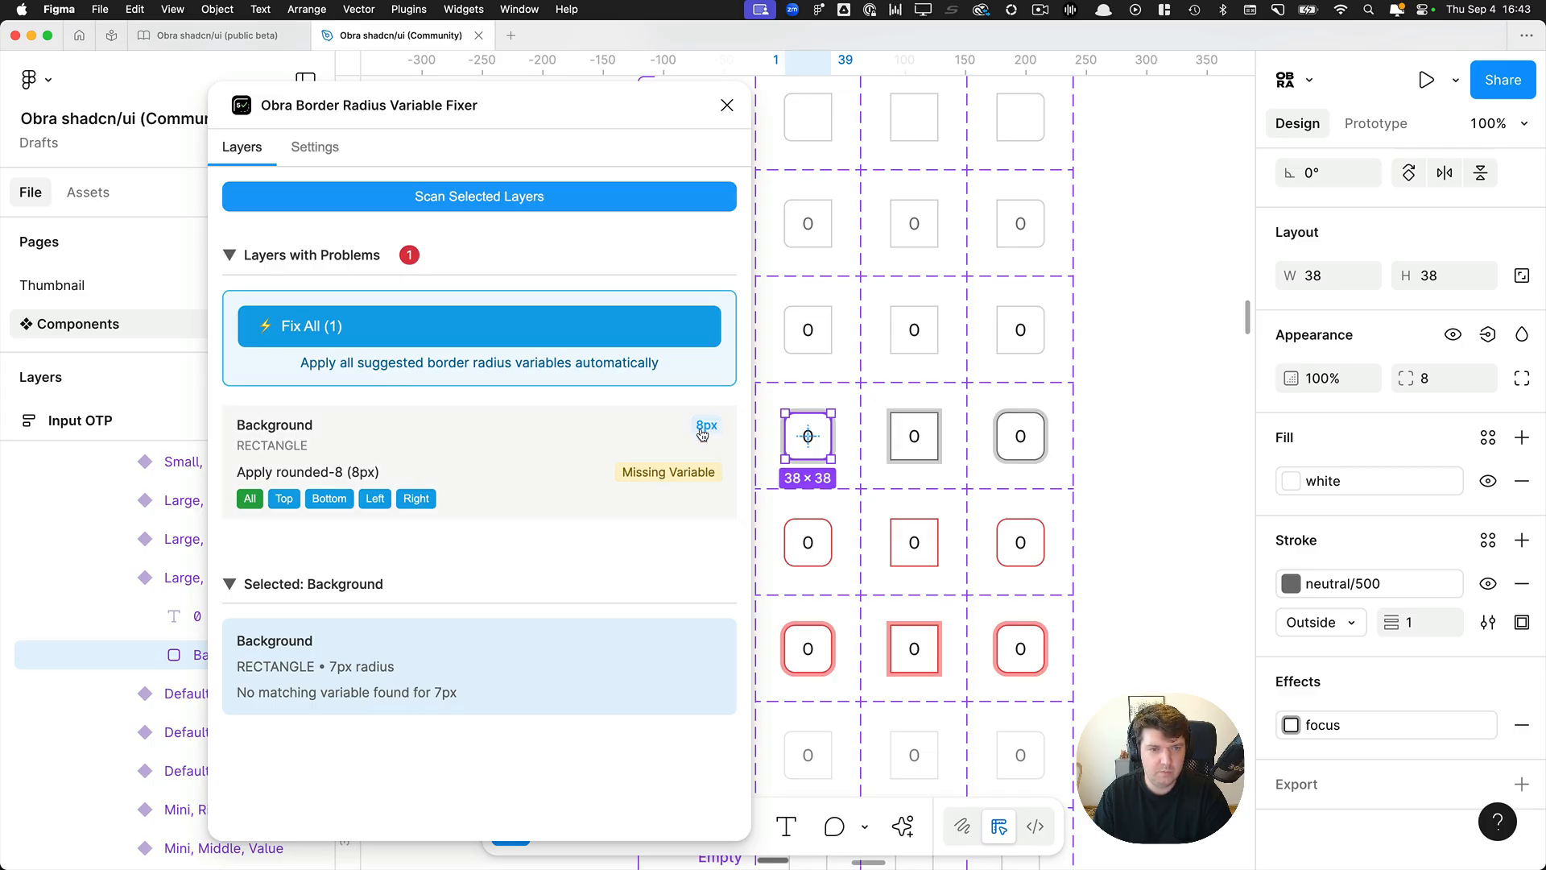
click(250, 500)
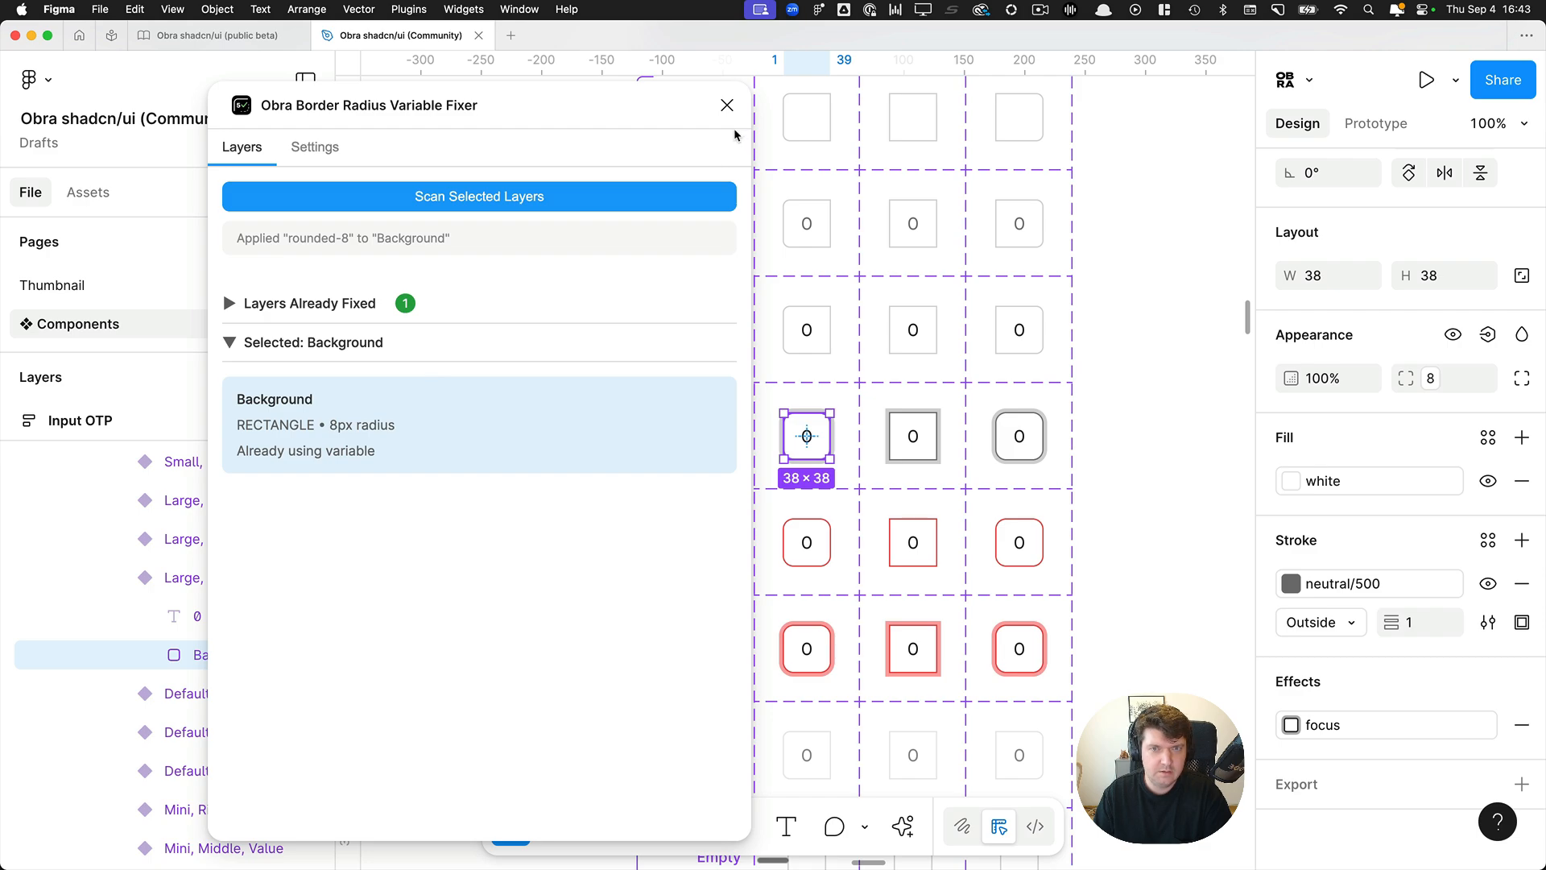
click(727, 106)
Select all the Textarea variants from Empty to Disabled and set their corner radius to 7.33.
scroll(765, 173, down, 10)
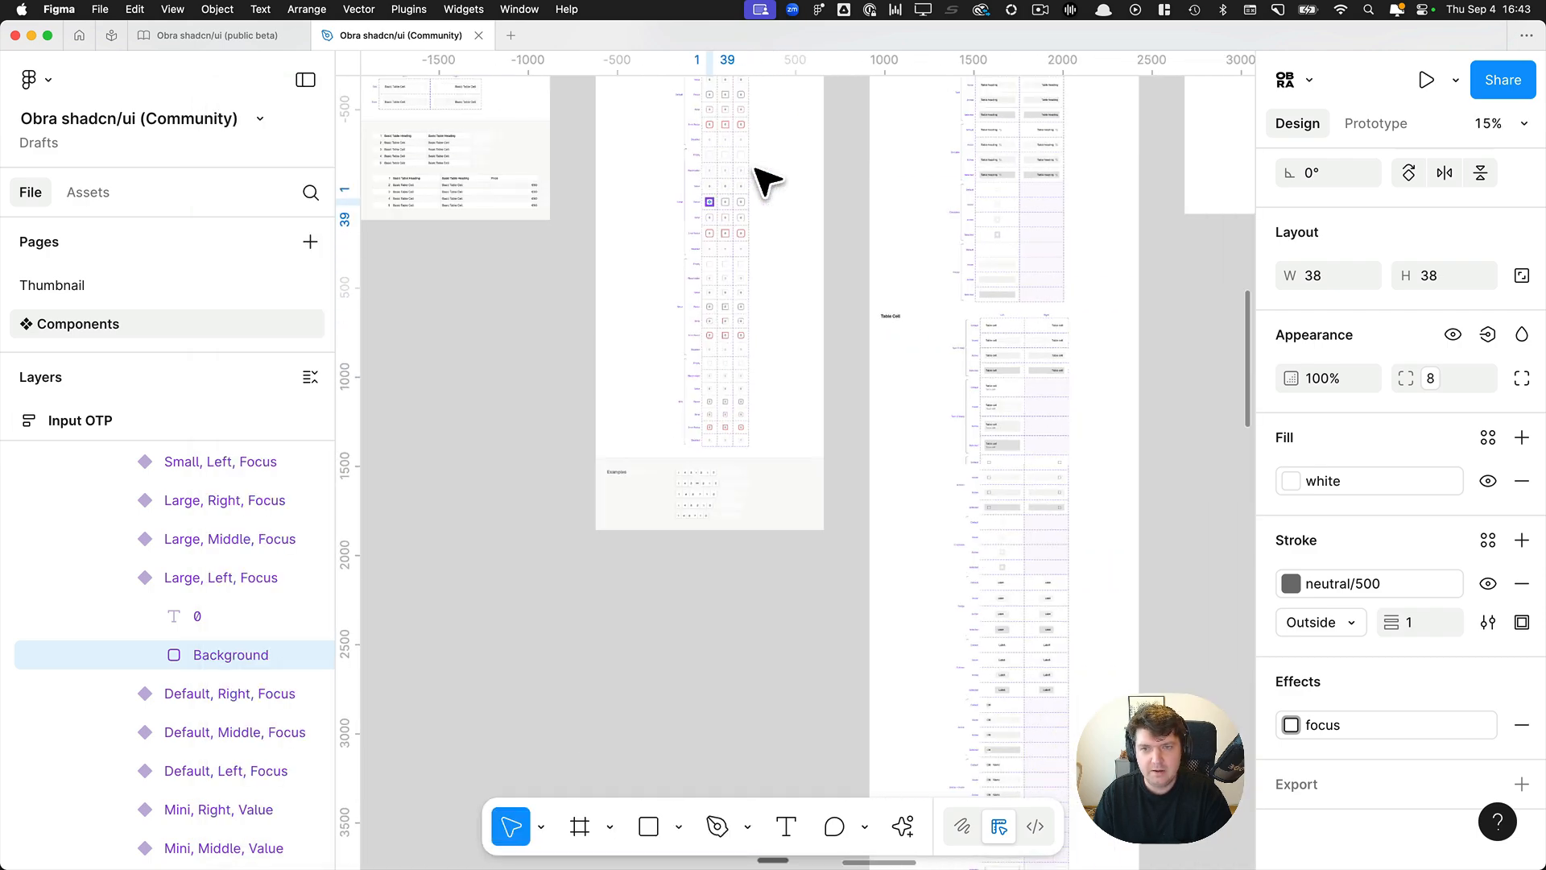
scroll(765, 177, right, 10)
scroll(806, 194, right, 5)
scroll(832, 207, up, 8)
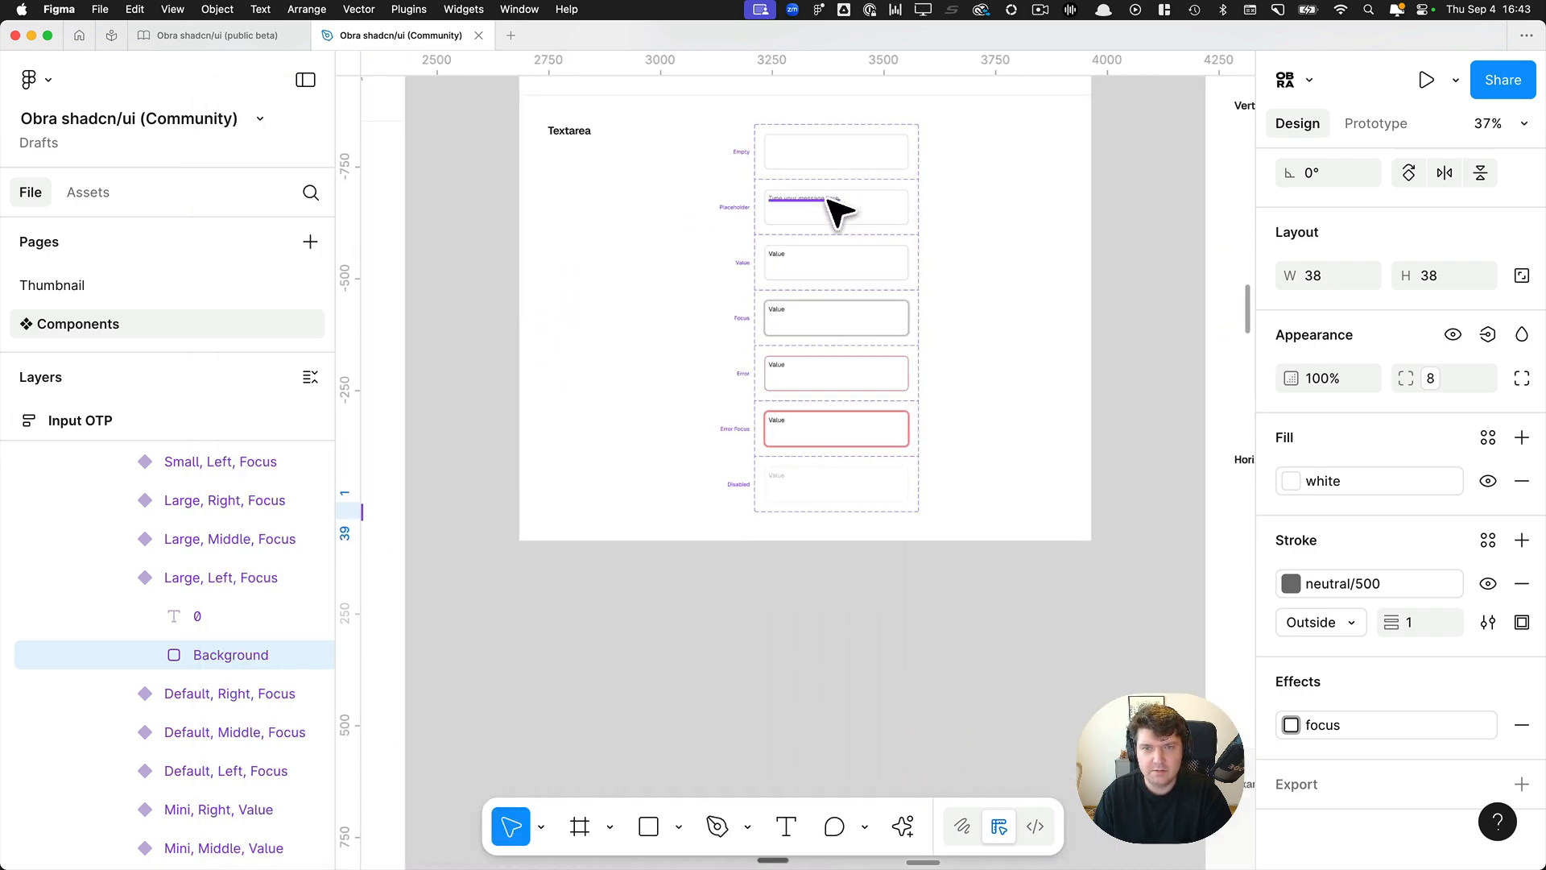
click(830, 136)
shift+click(918, 242)
shift+click(886, 322)
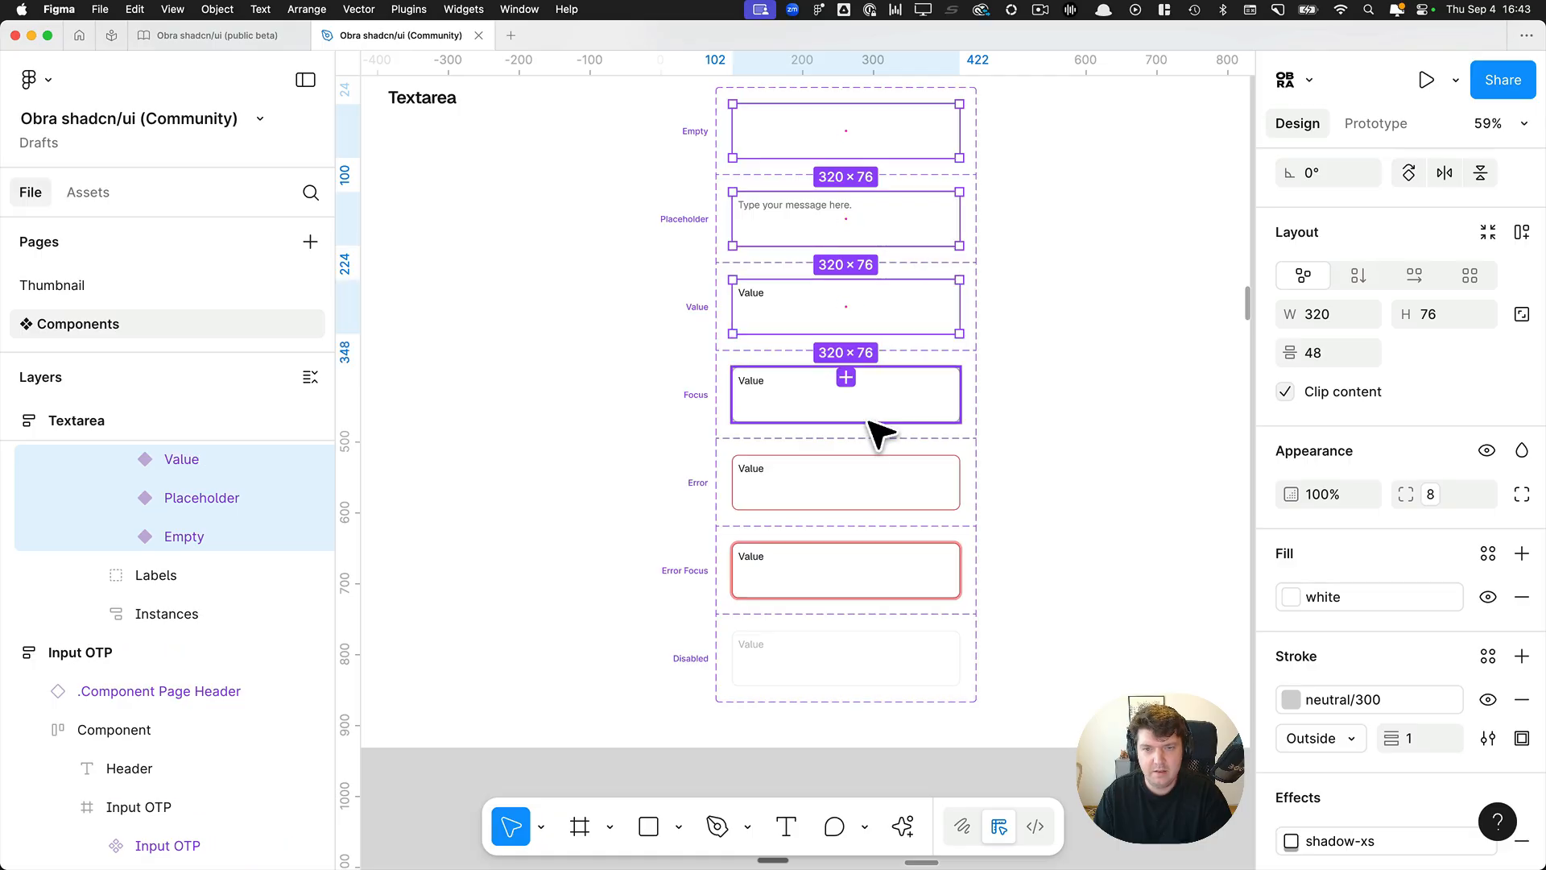
shift+click(877, 406)
shift+click(880, 496)
shift+click(894, 580)
shift+click(899, 674)
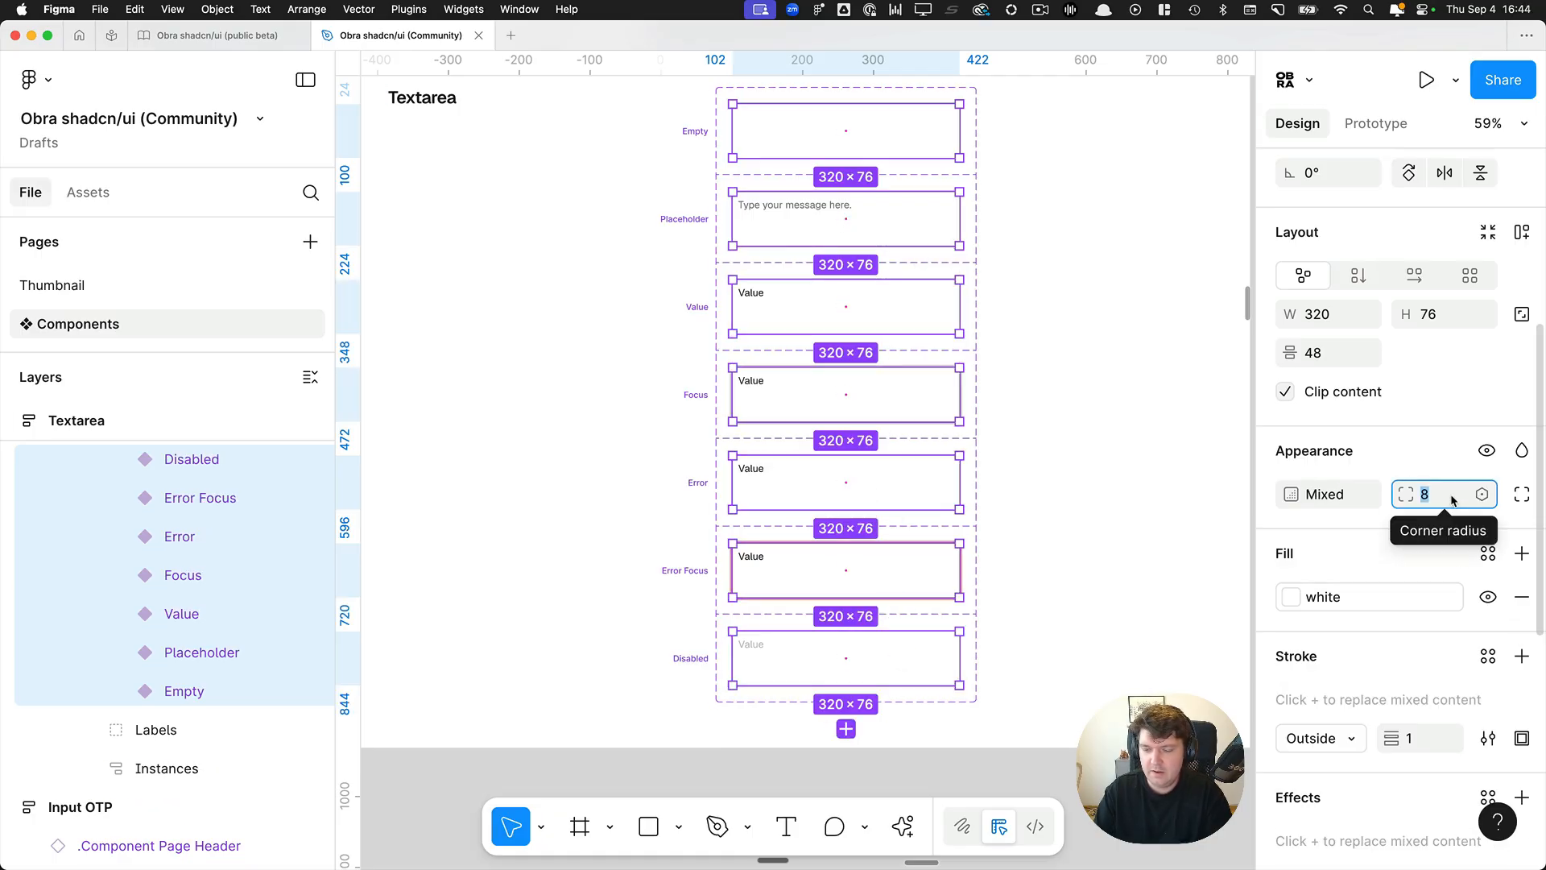
text(7.33)
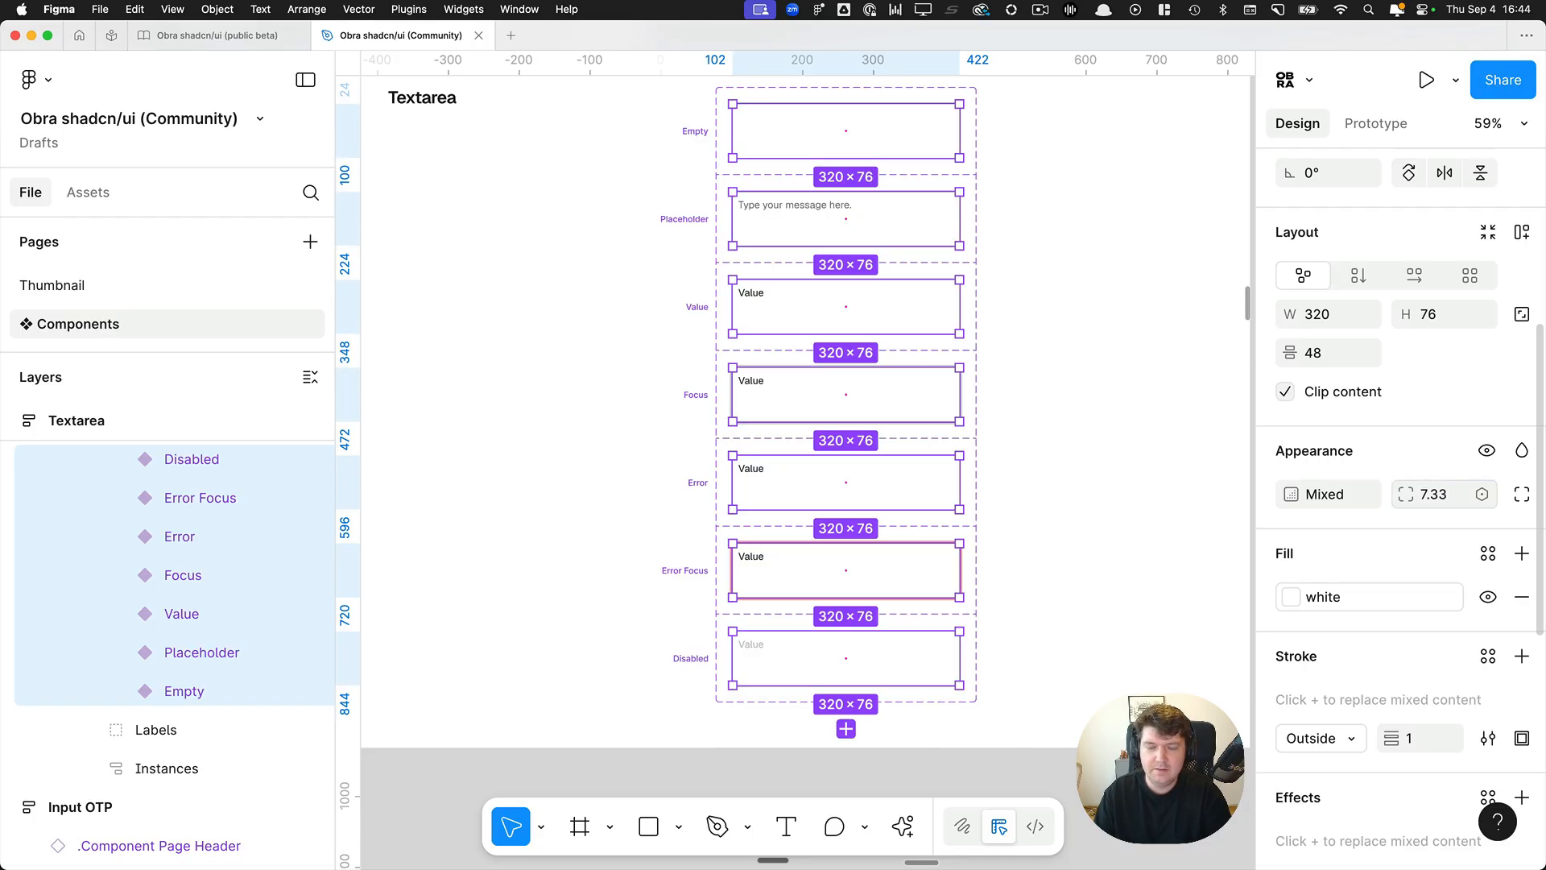
Select the Textarea's Value variant and examine its rounded corner up close.
scroll(770, 322, up, 10)
click(785, 330)
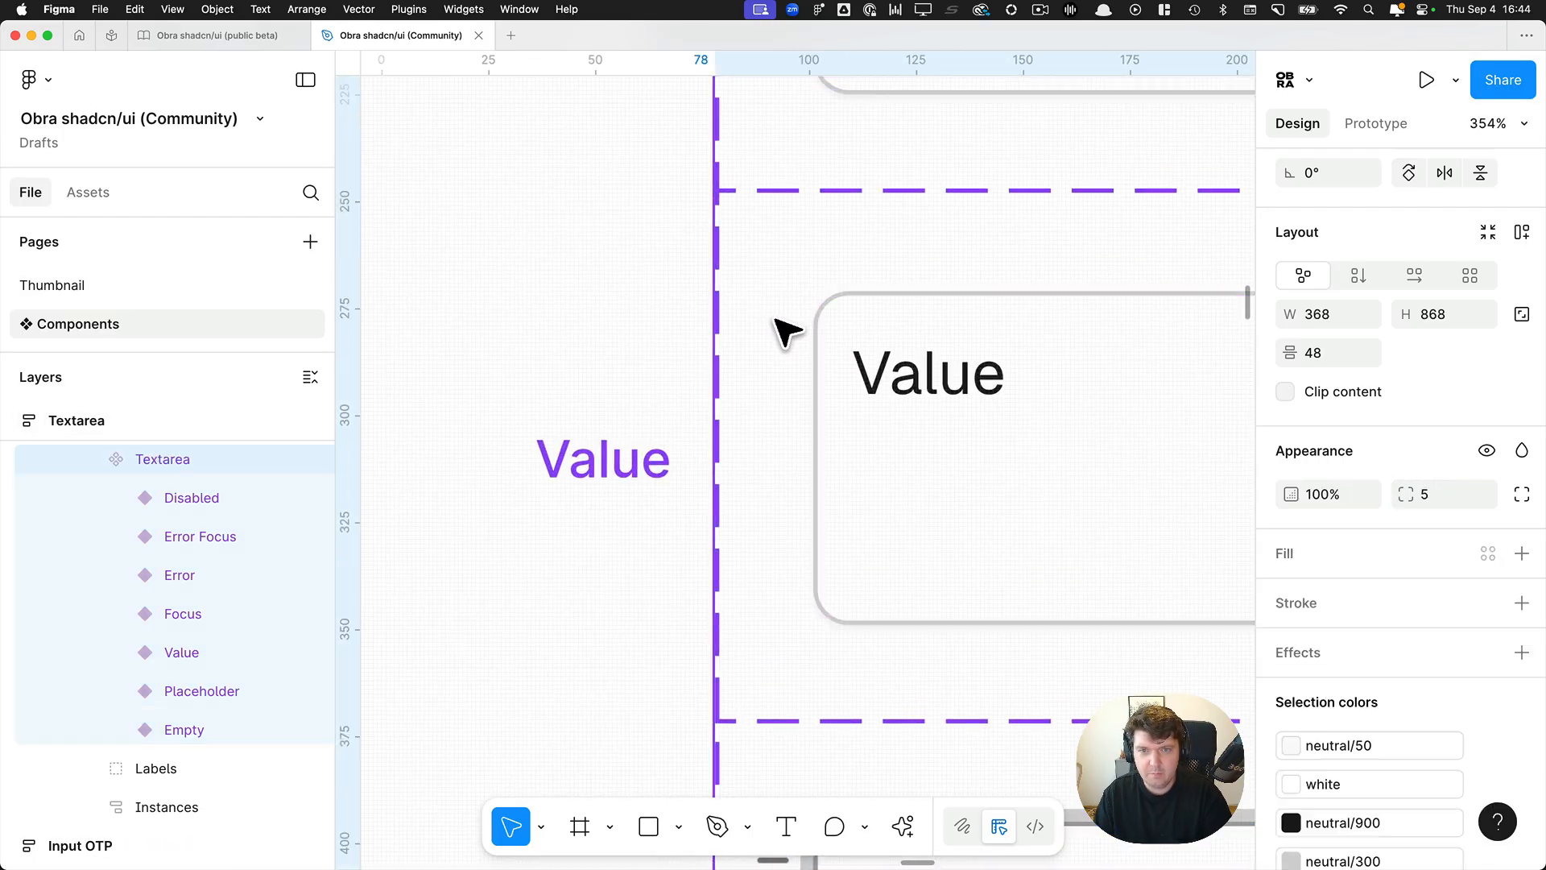
scroll(805, 320, up, 5)
click(855, 316)
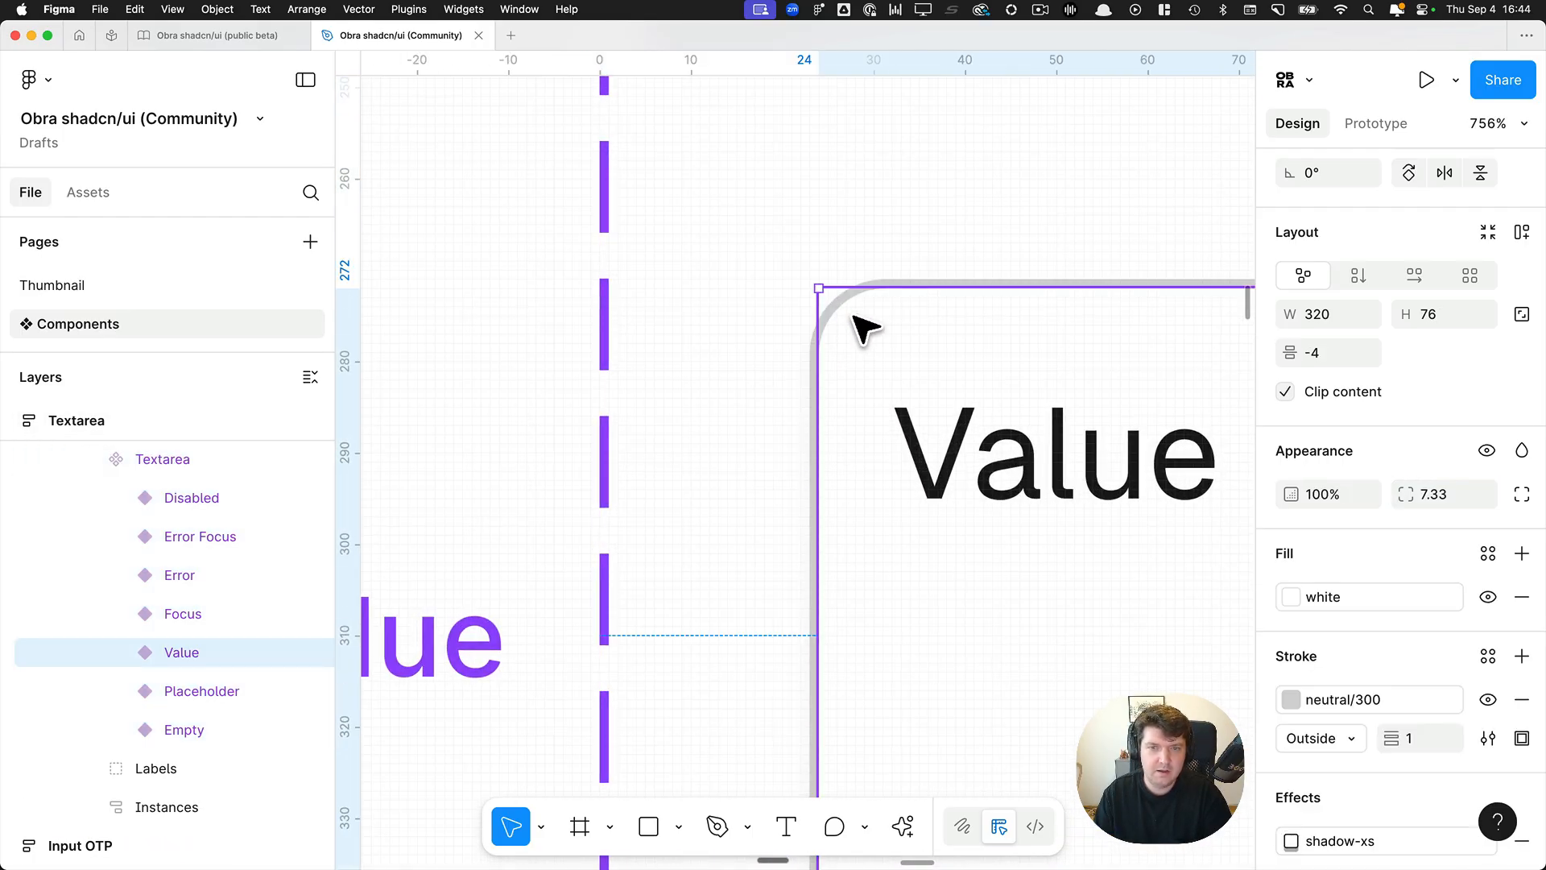
Select the Textarea frame, scan it with the border radius plugin and review the layers with problems.
scroll(866, 327, down, 15)
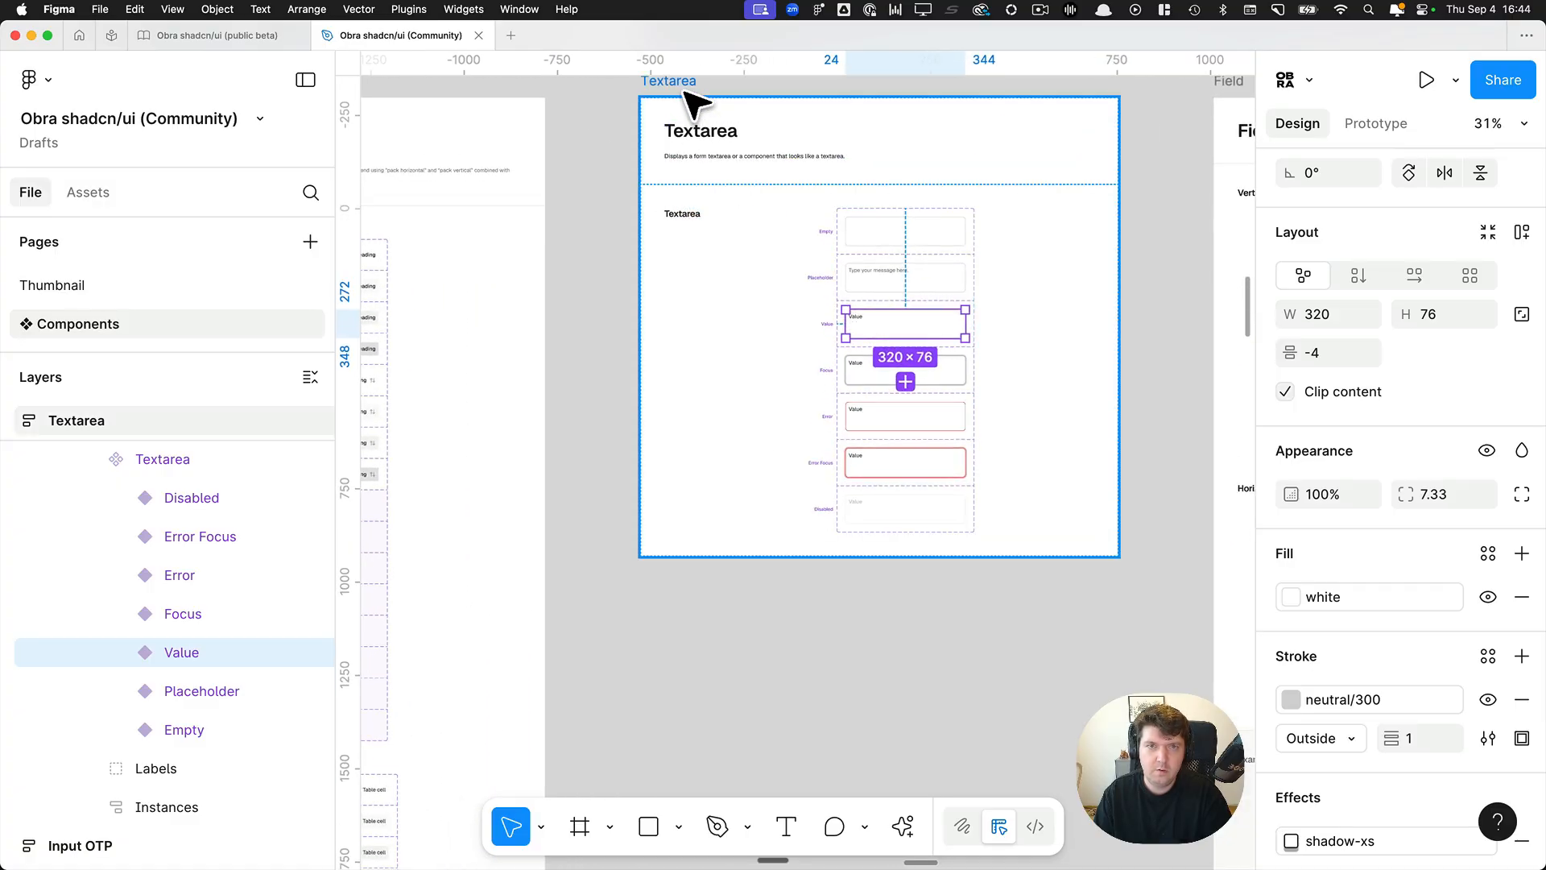
click(686, 94)
key(super+k)
key(Return)
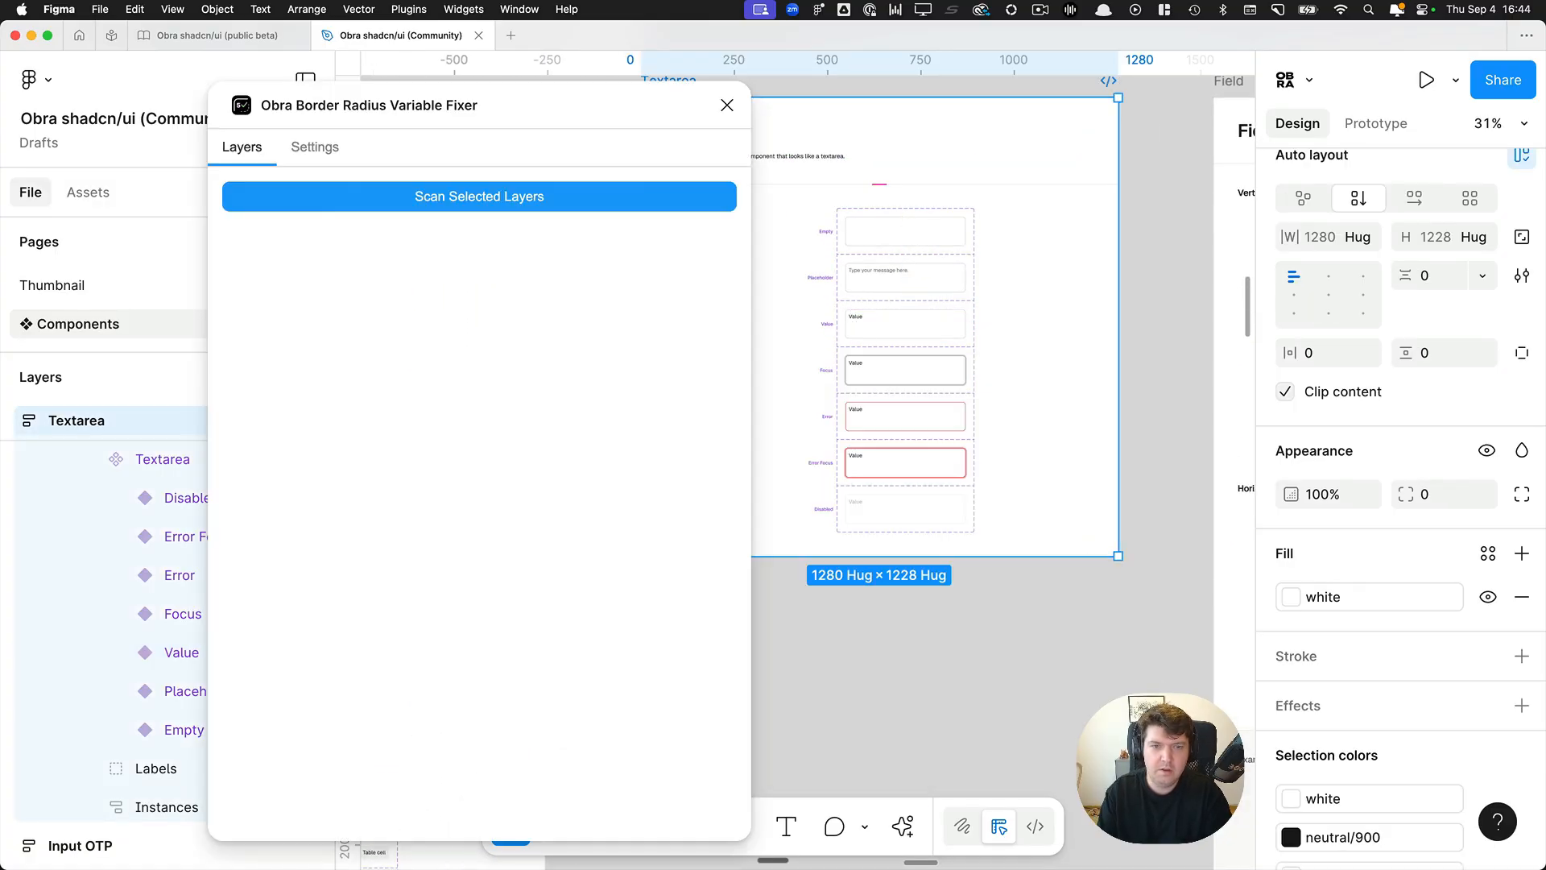
click(449, 197)
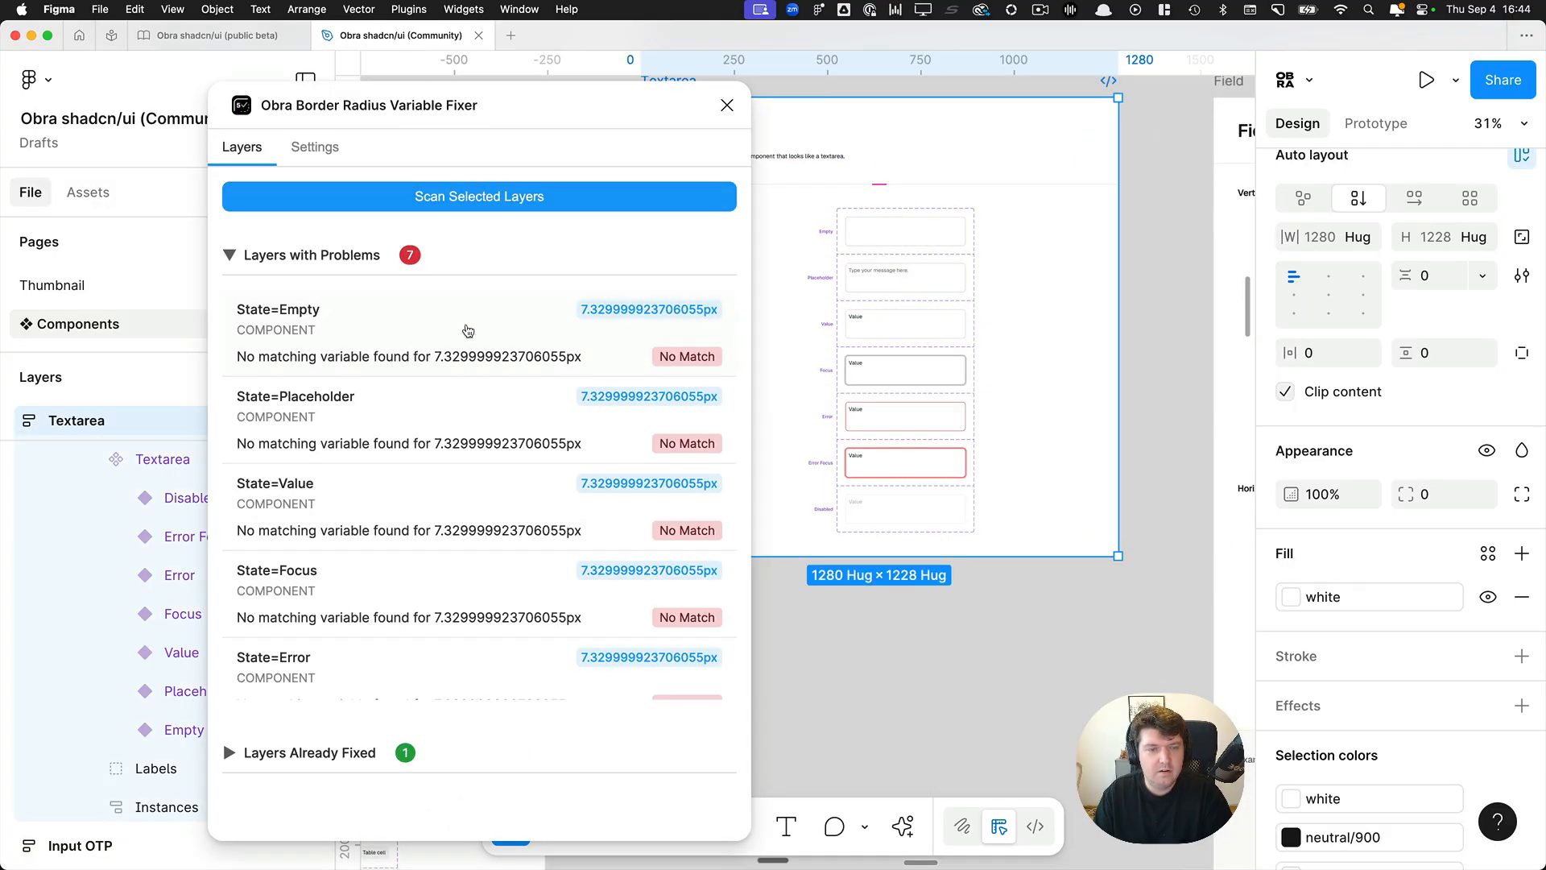
scroll(442, 328, down, 5)
scroll(446, 338, up, 5)
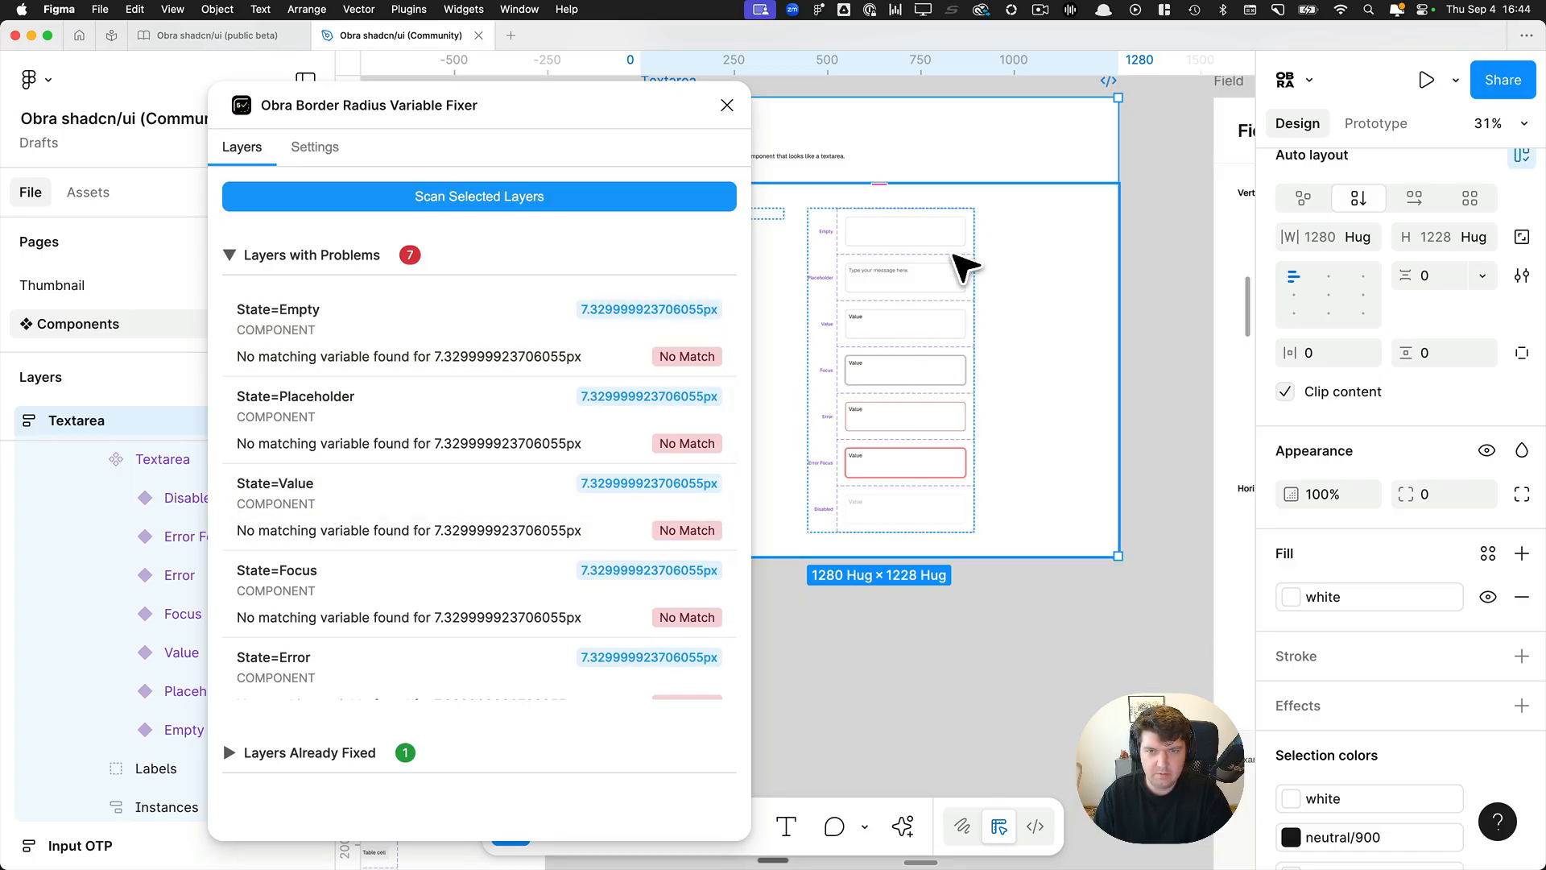
Select all Textarea variants, apply the rounded-8 variable to their corner radius and detach it to leave a plain 8.
click(928, 243)
click(932, 243)
click(931, 243)
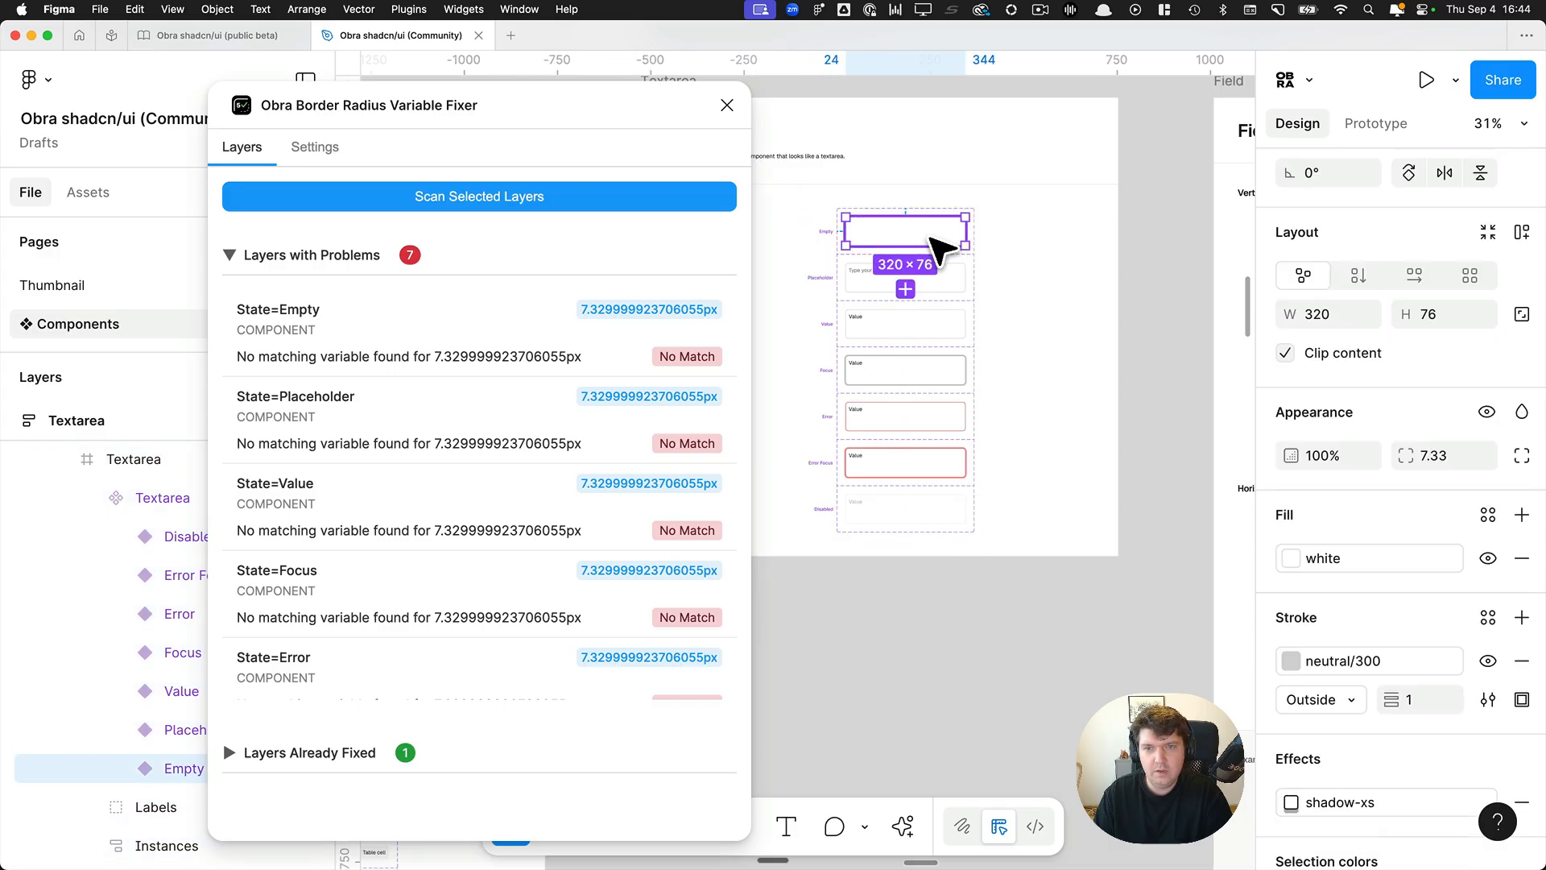
key(super+a)
click(1434, 739)
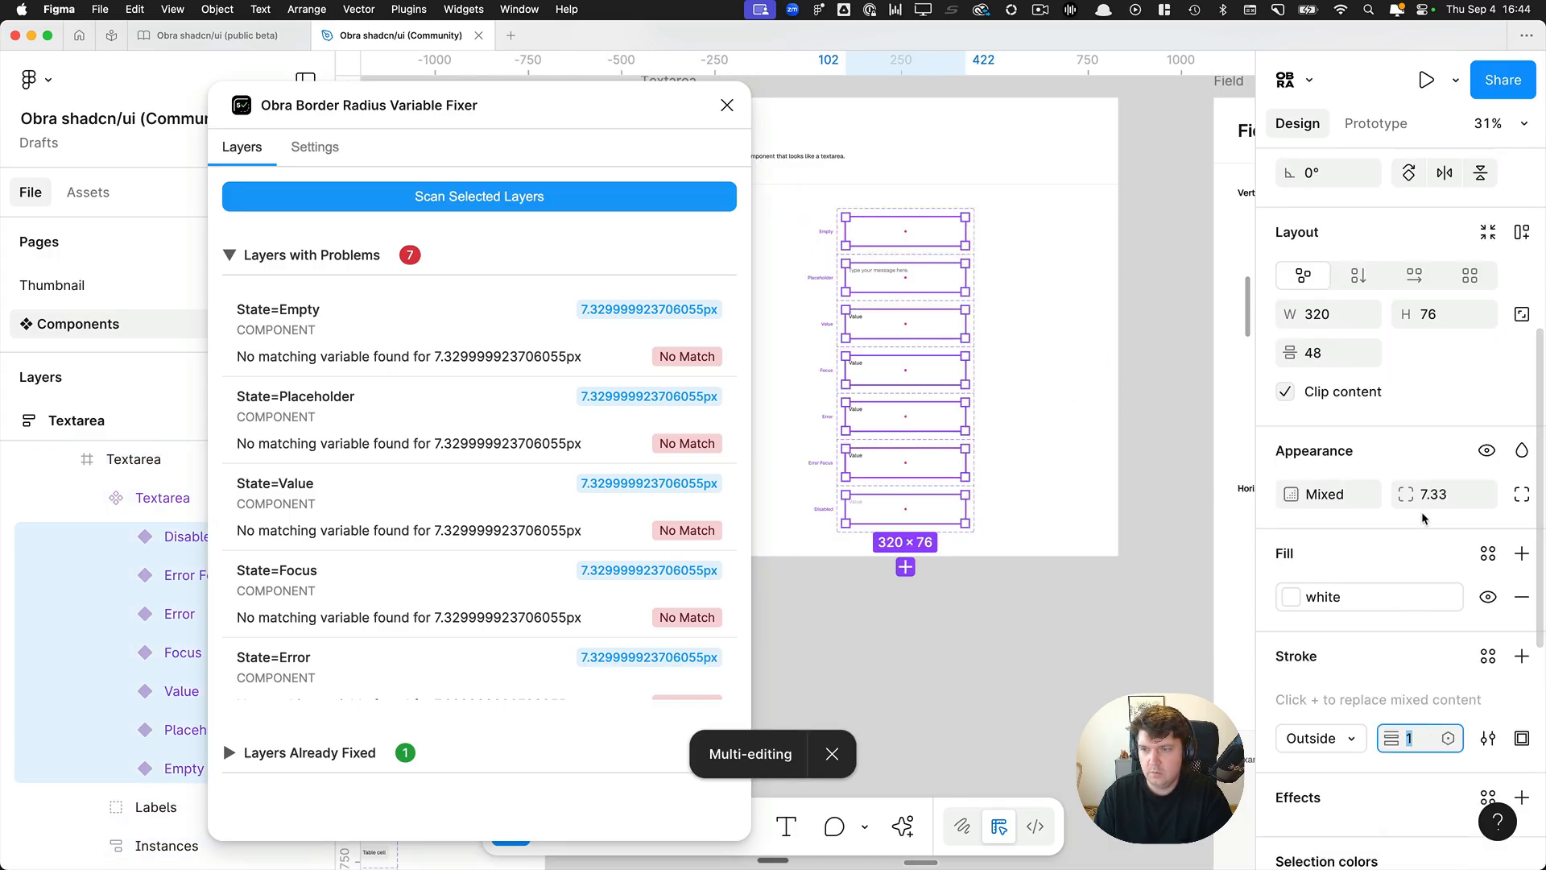
click(1437, 496)
click(1482, 495)
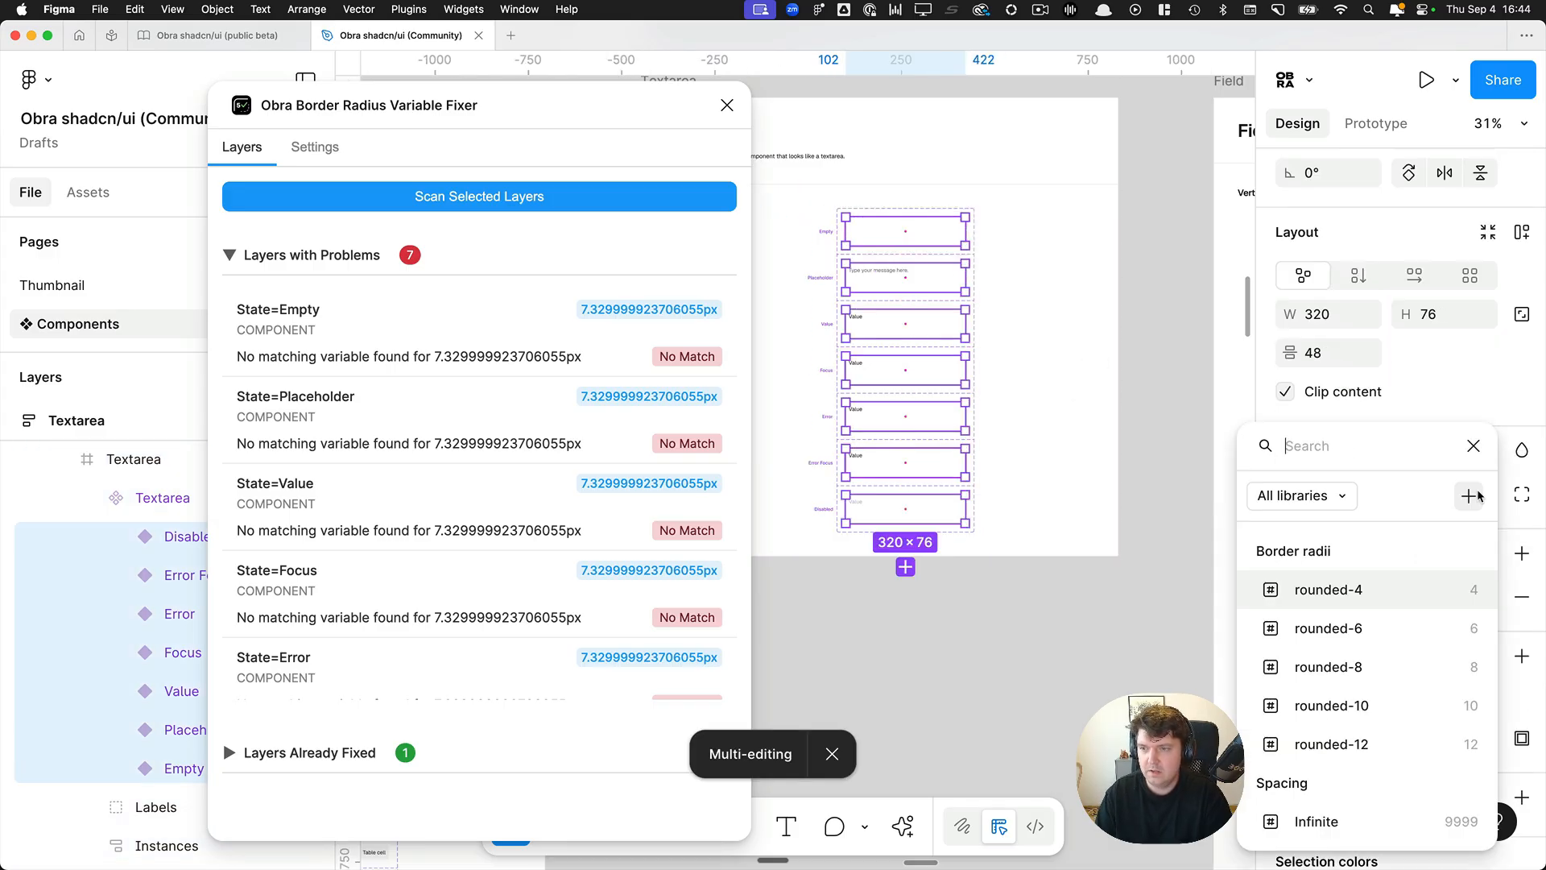
click(1395, 656)
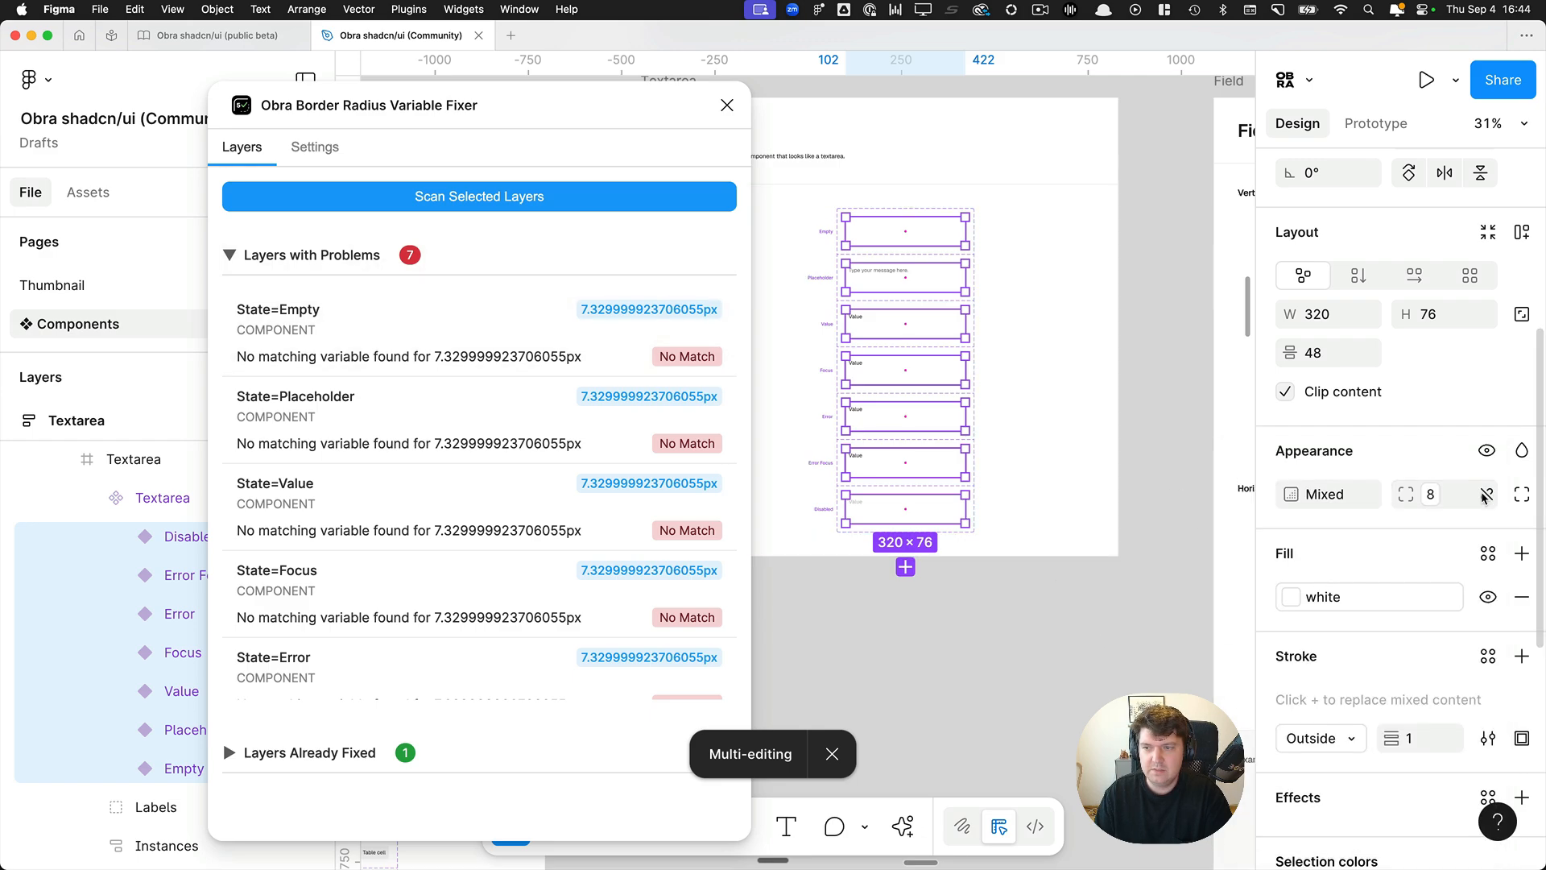
click(1484, 496)
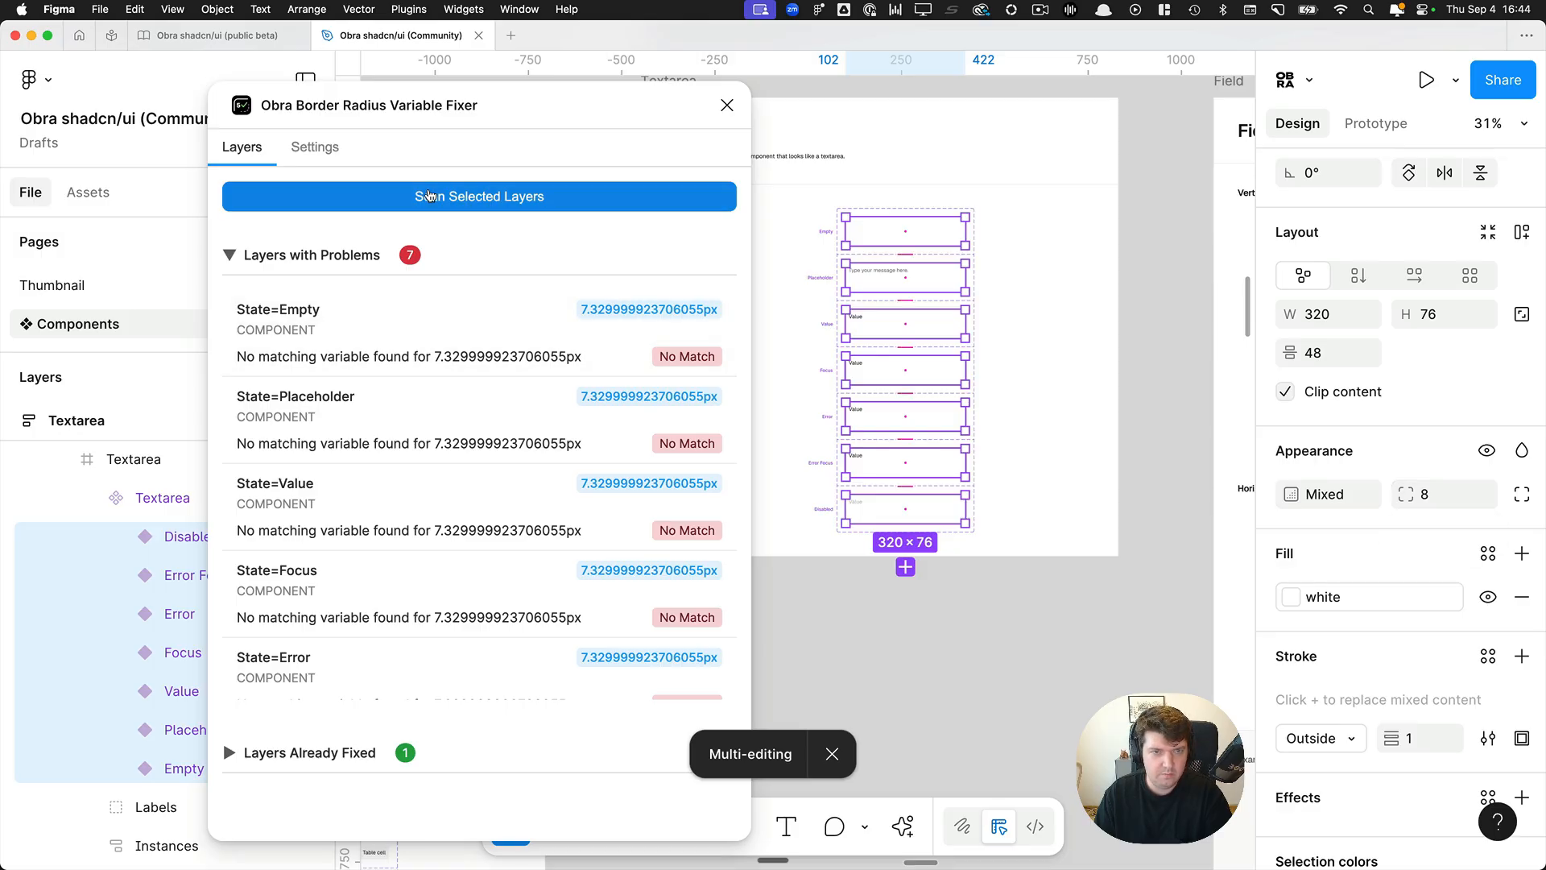
Rescan the selected Textarea variants, apply all suggested border radius variables at once and close the plugin.
click(465, 199)
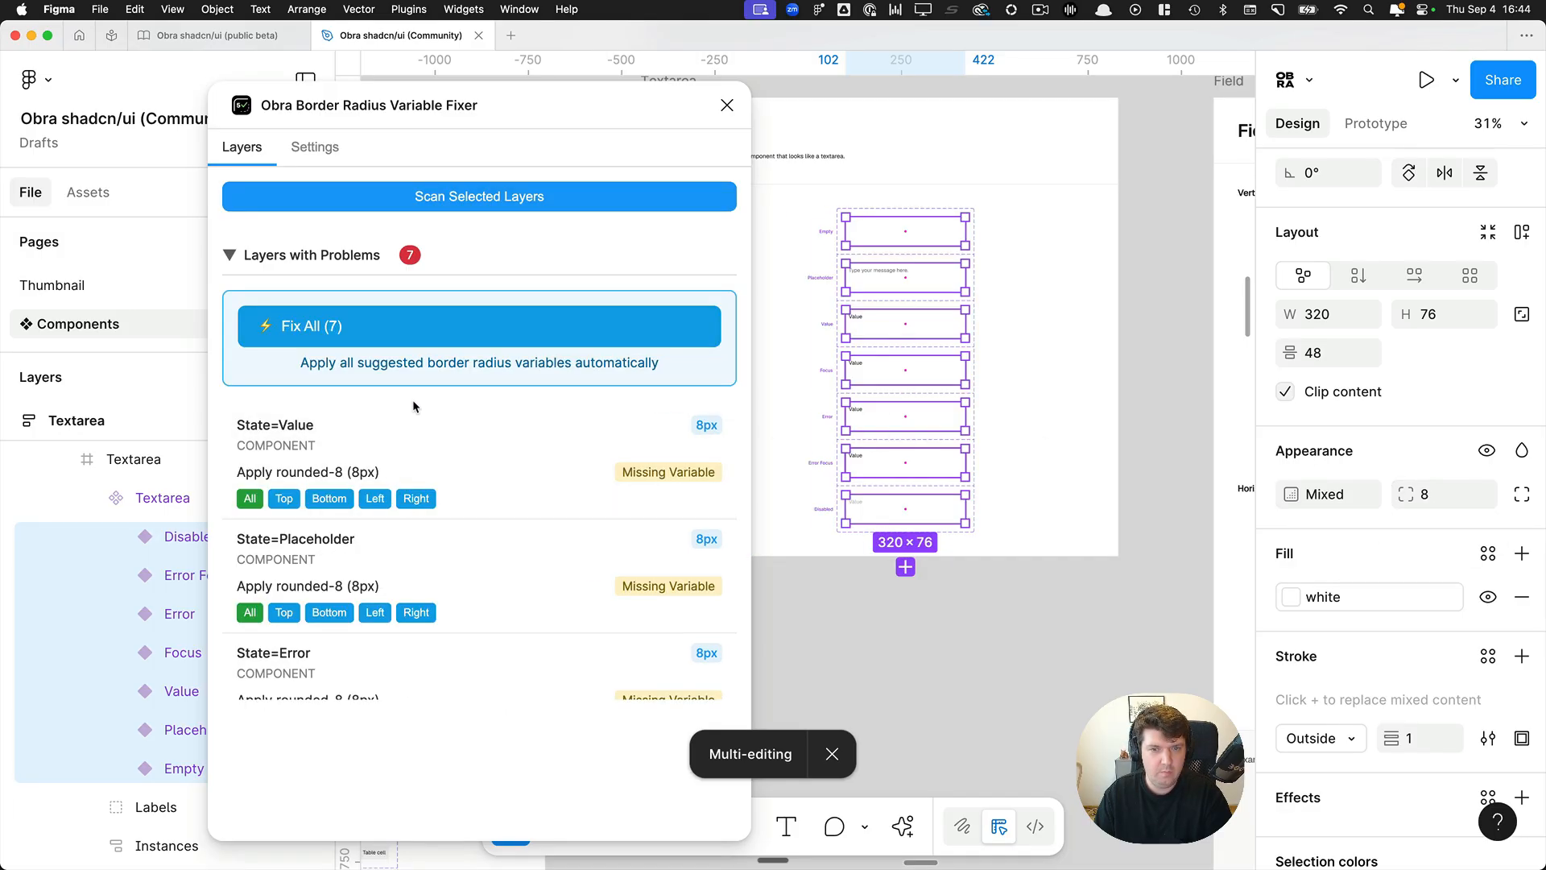
click(307, 327)
click(332, 319)
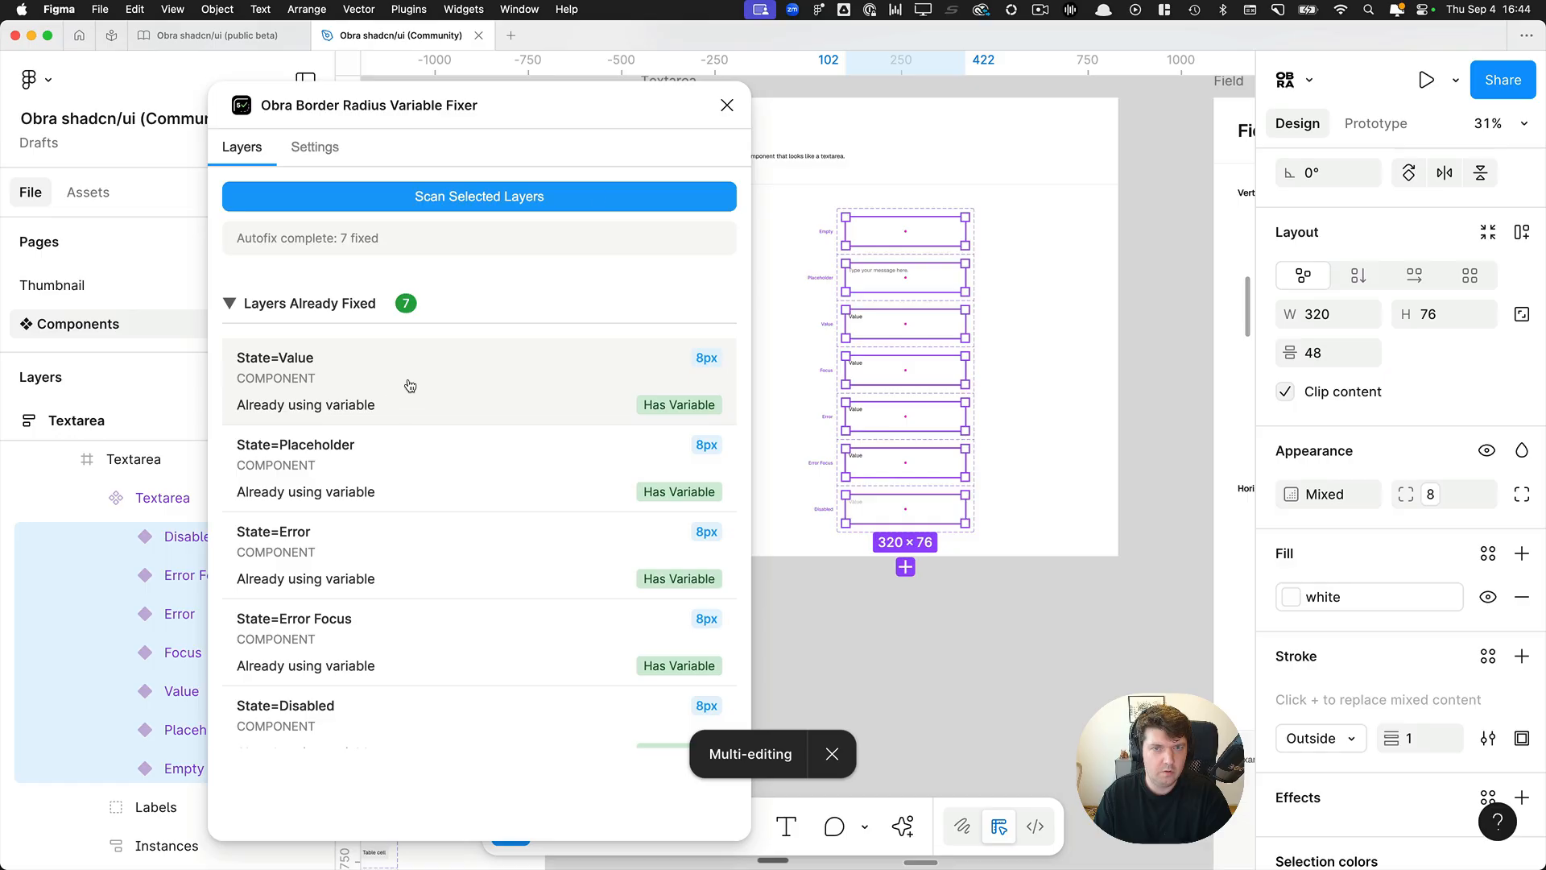
click(723, 106)
click(1160, 221)
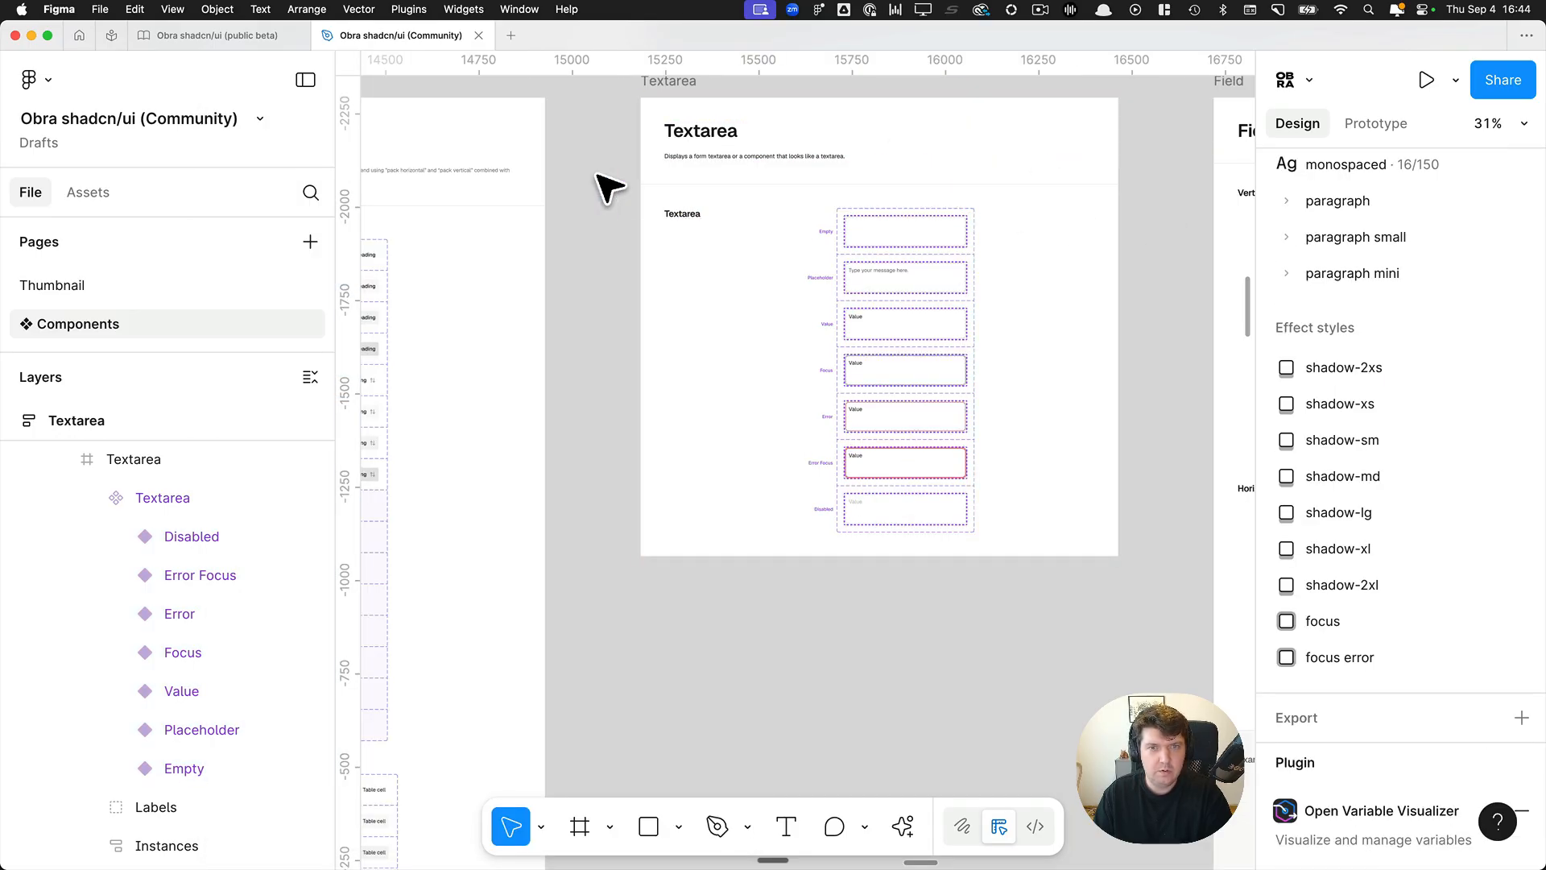
Select the Component frame holding the Textarea variants and set its auto layout gap to 48, then to a plain 64.
click(690, 209)
scroll(1047, 241, up, 5)
scroll(1363, 267, up, 3)
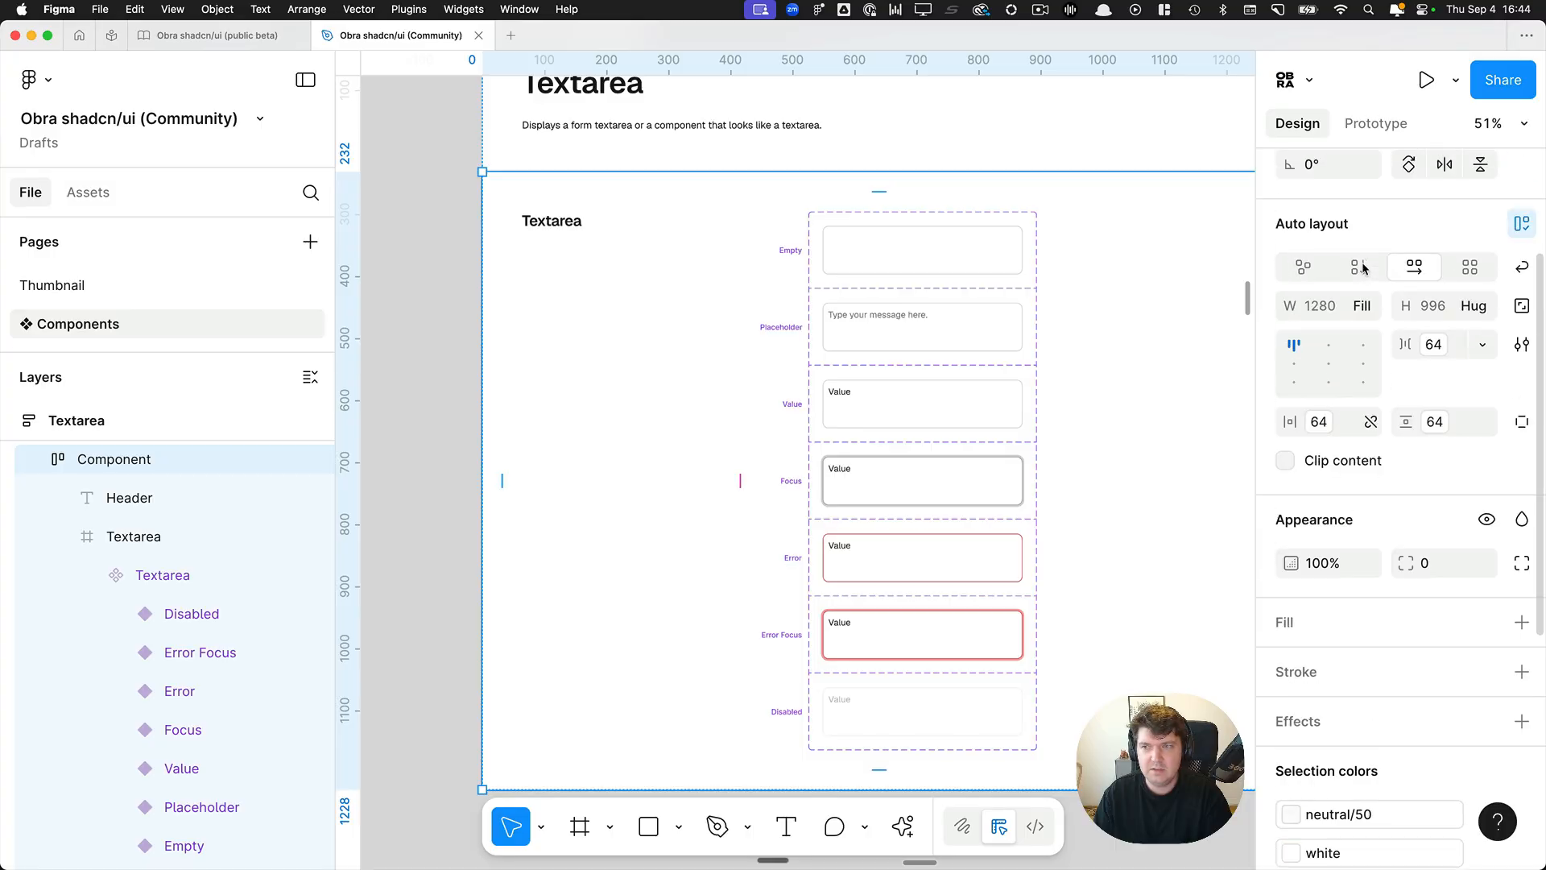
click(1458, 352)
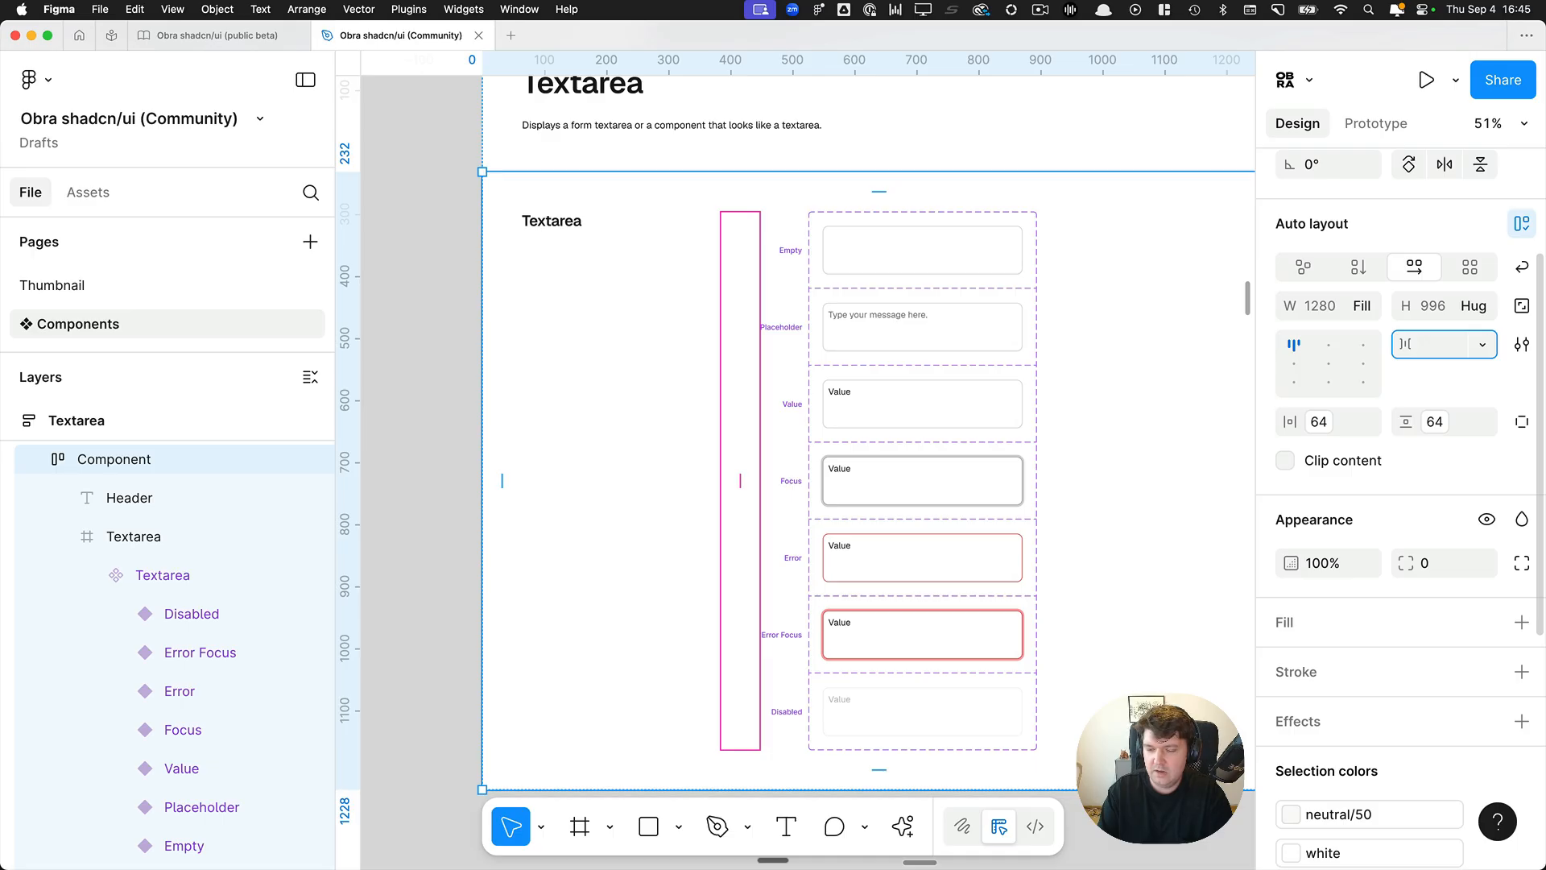
text(48)
key(Return)
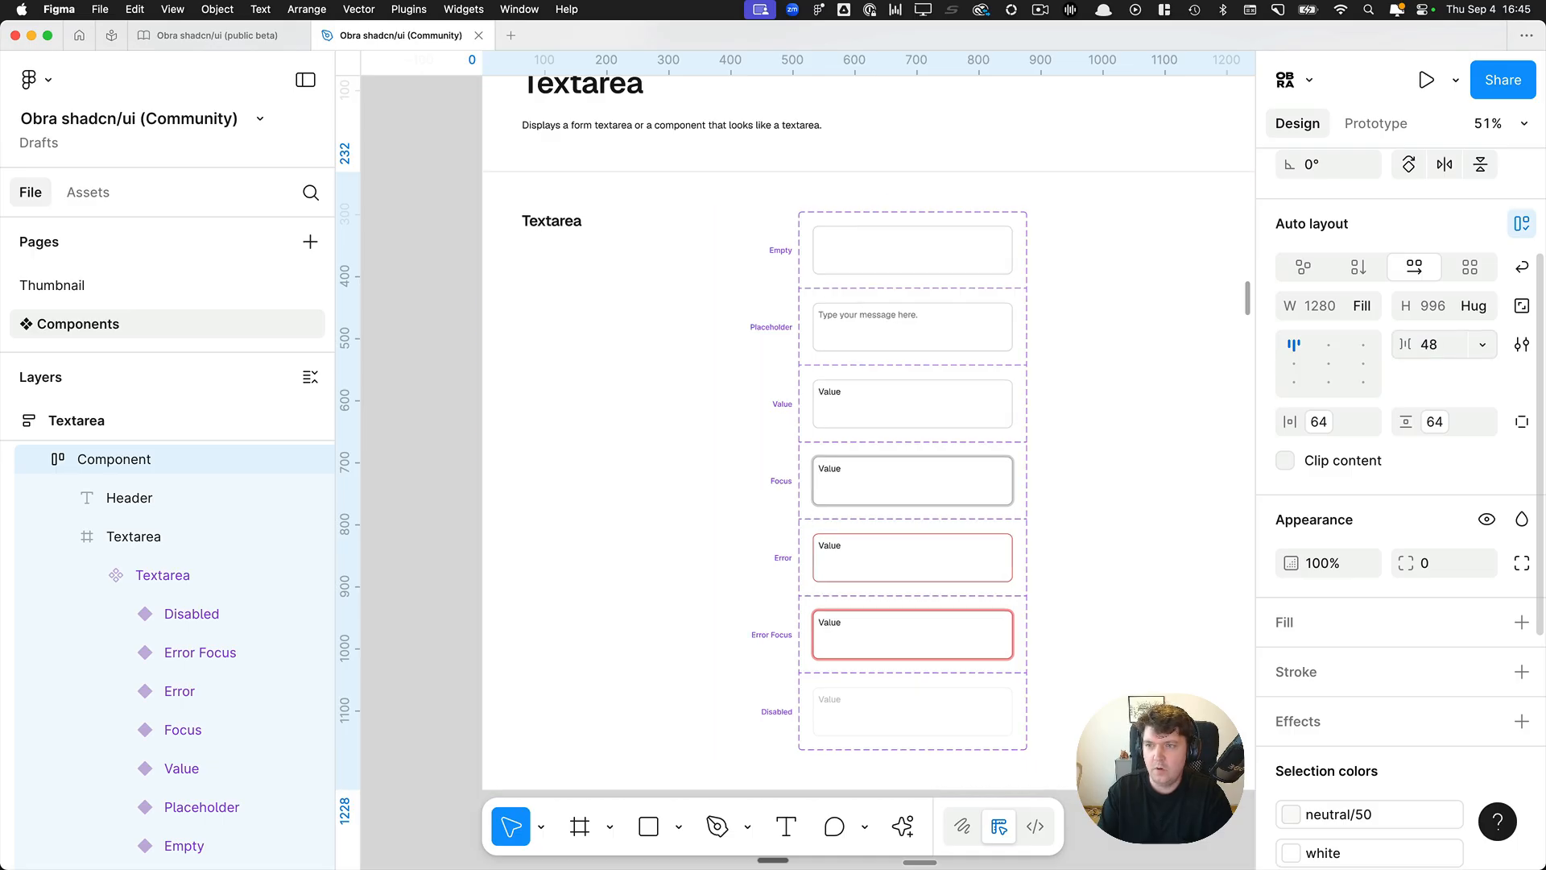
click(1452, 352)
text(64)
key(Return)
Detach the variables from the Component frame's horizontal and vertical padding, leaving plain values of 64.
click(1357, 425)
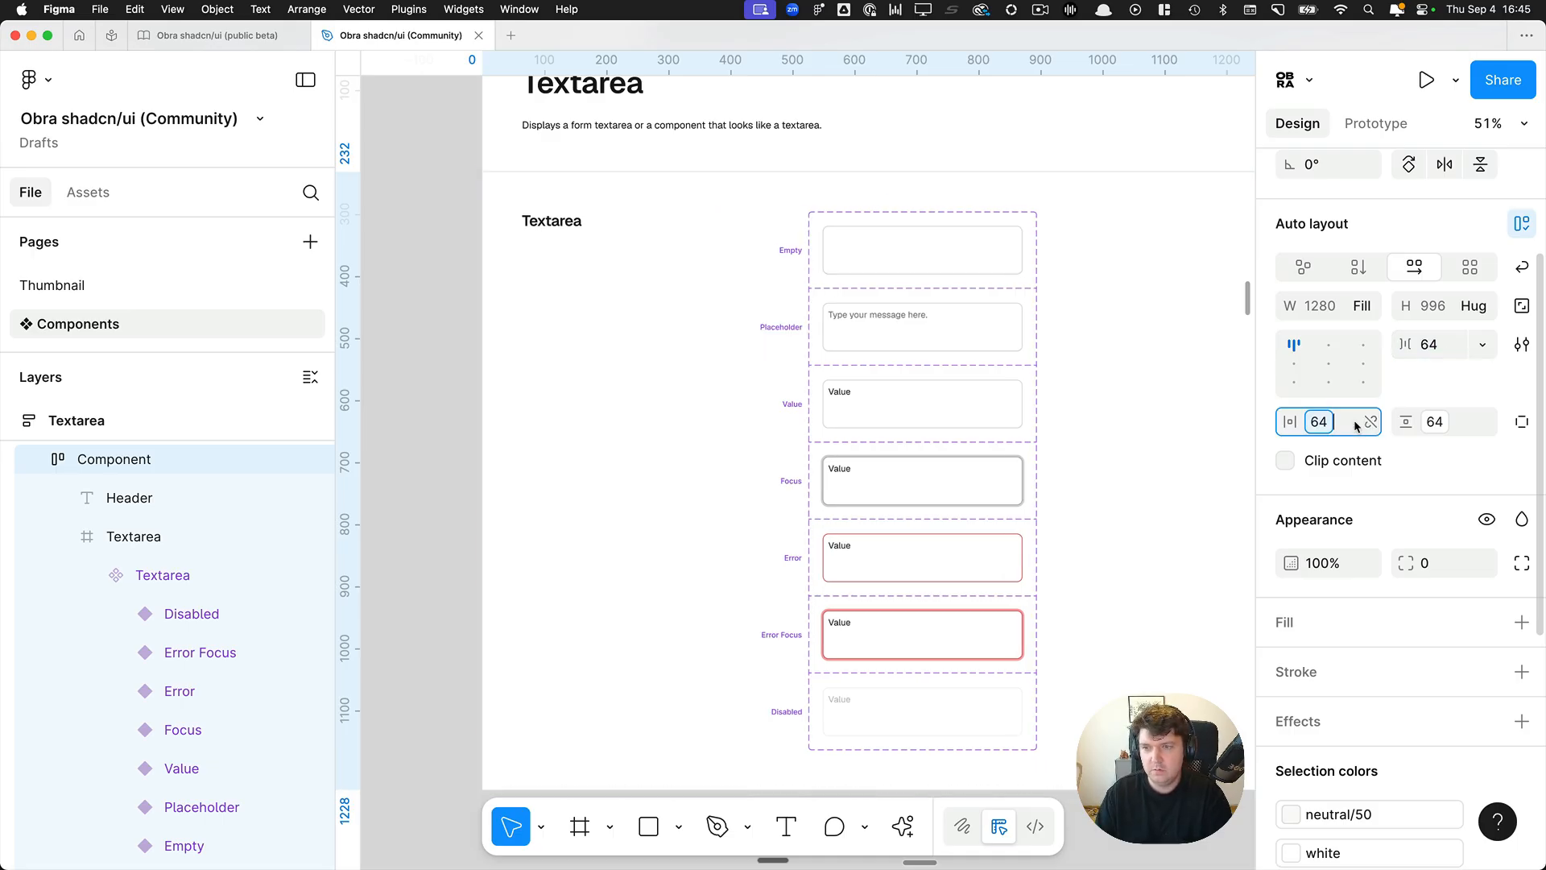
key(Return)
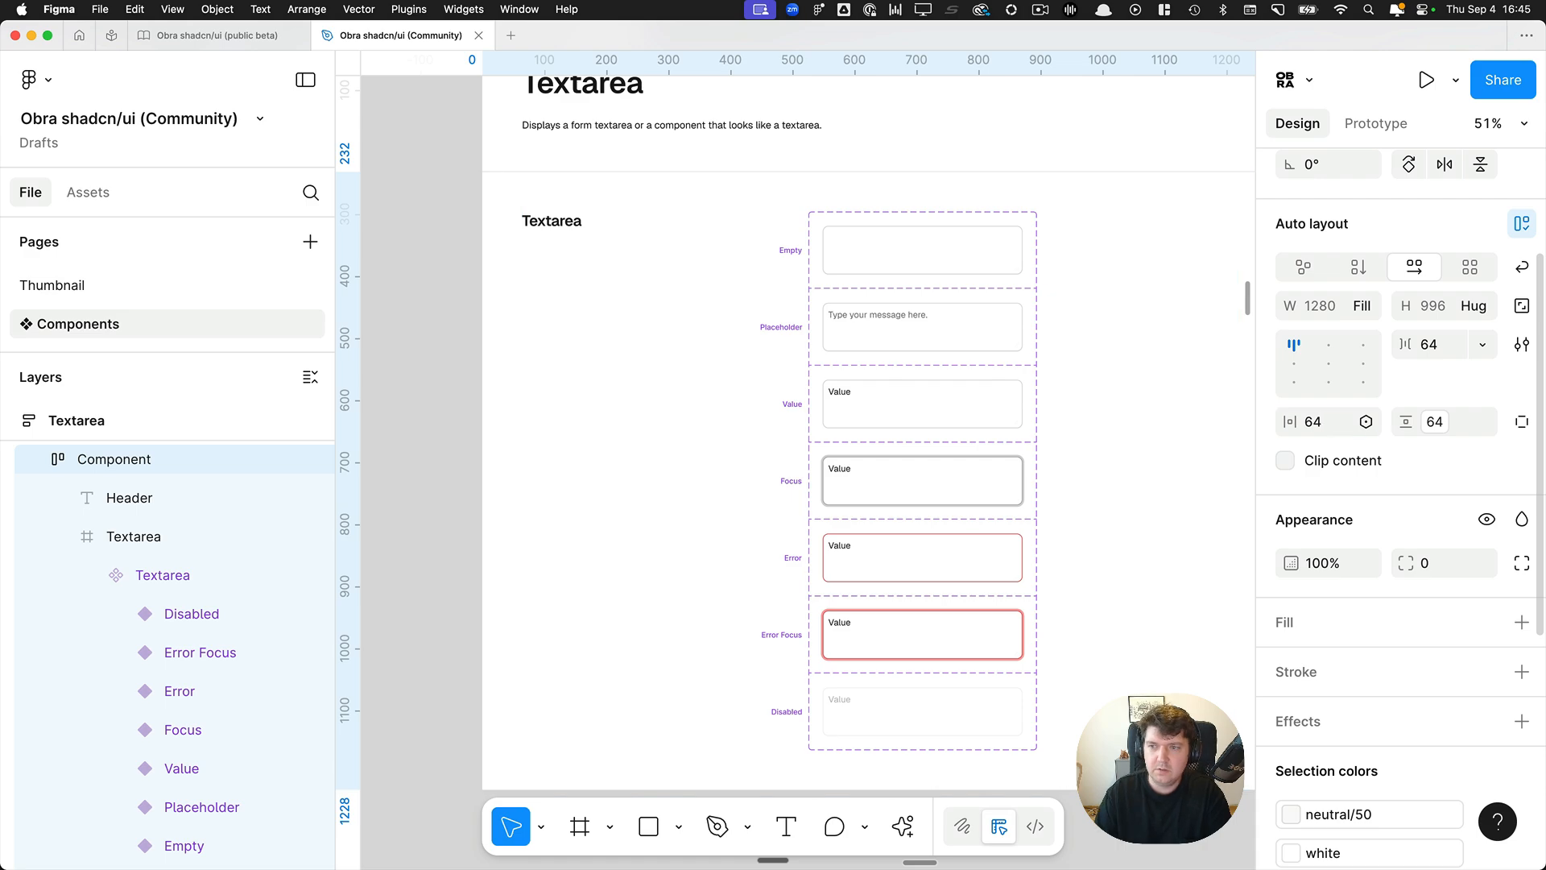
click(1460, 424)
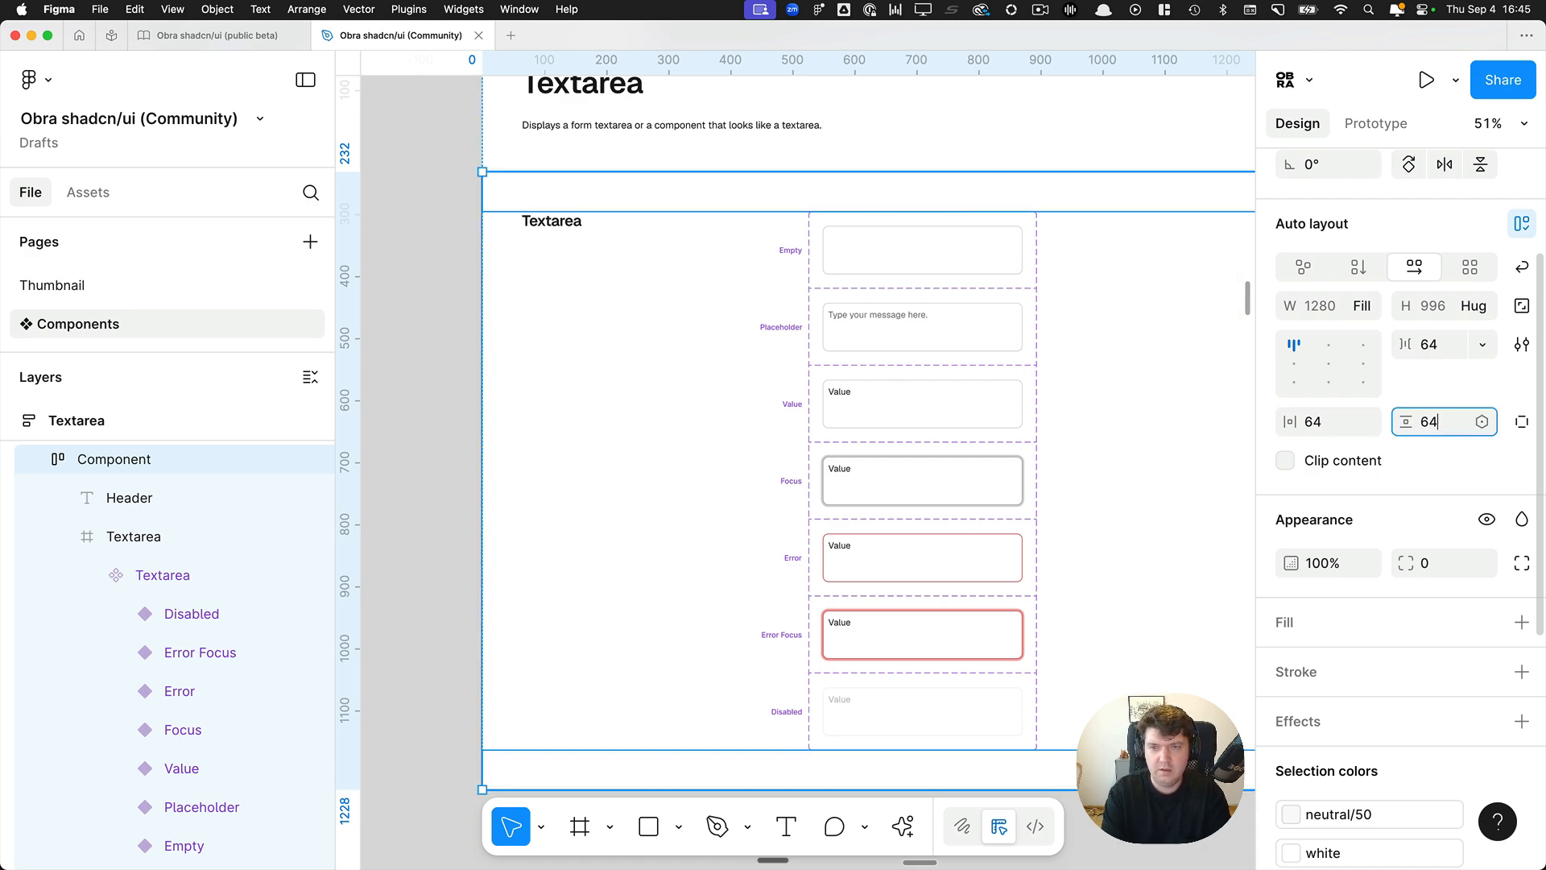
key(Return)
Select the whole Textarea frame and scan it with the Obra Spacing Variable Fixer plugin.
scroll(564, 290, down, 5)
click(487, 90)
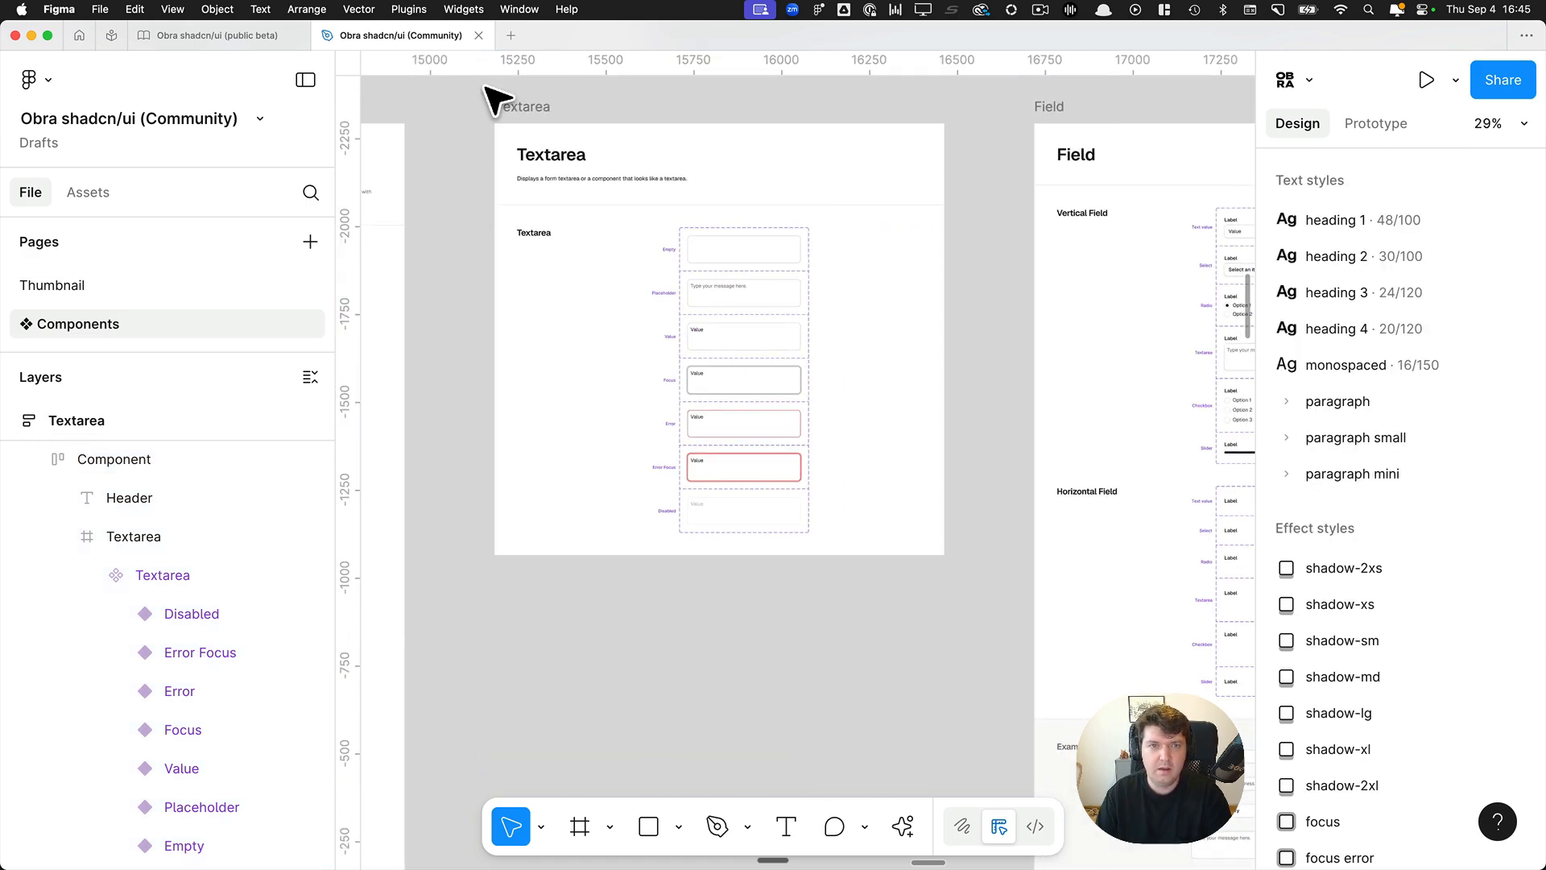
click(488, 90)
key(super+k)
text(obr)
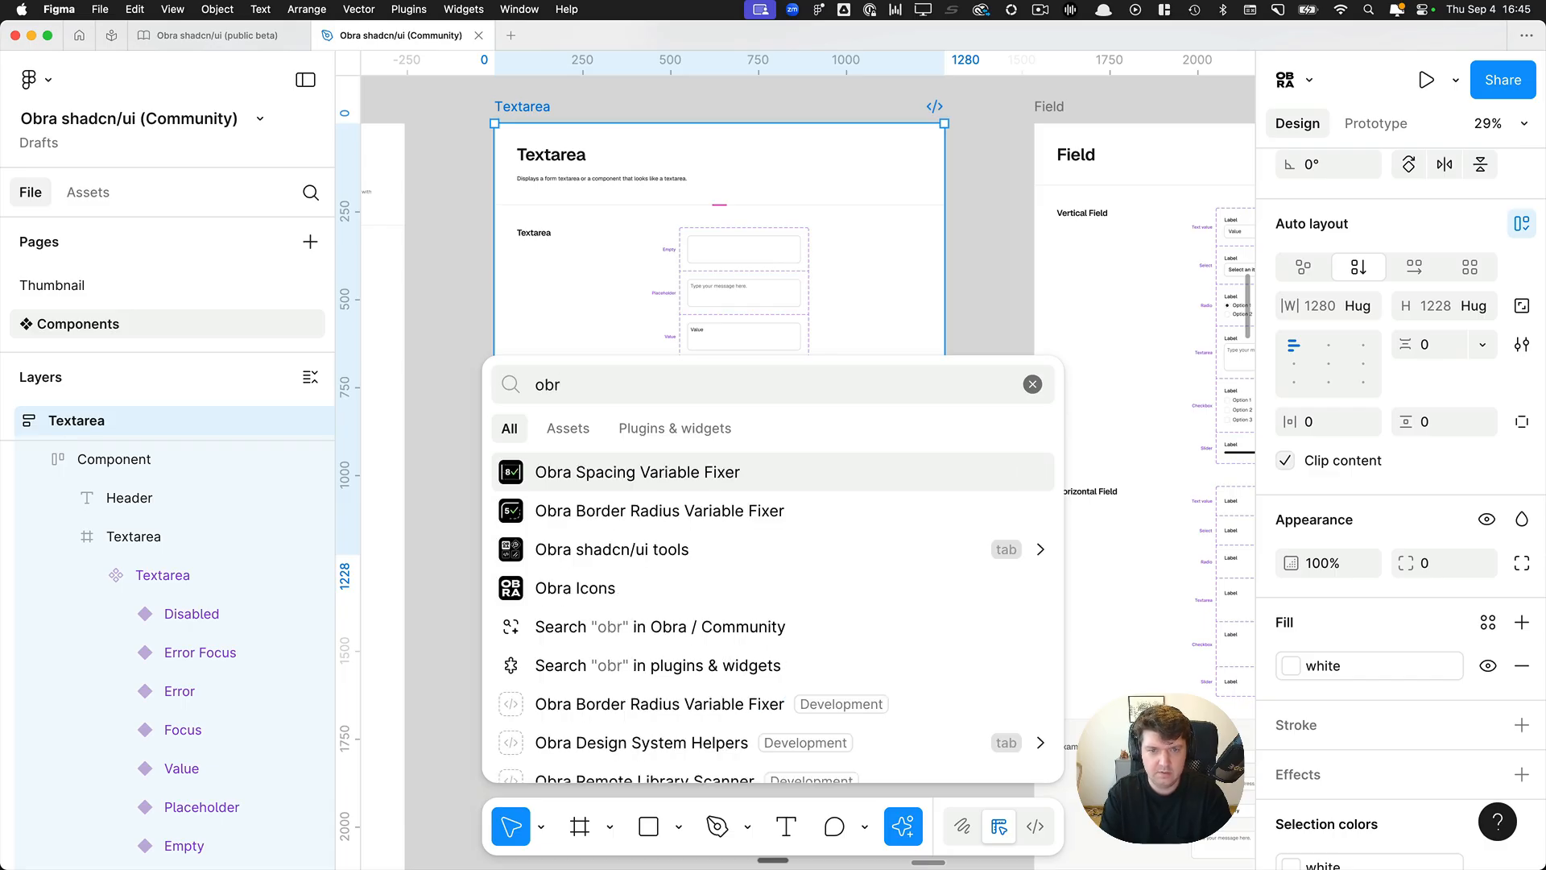
click(525, 473)
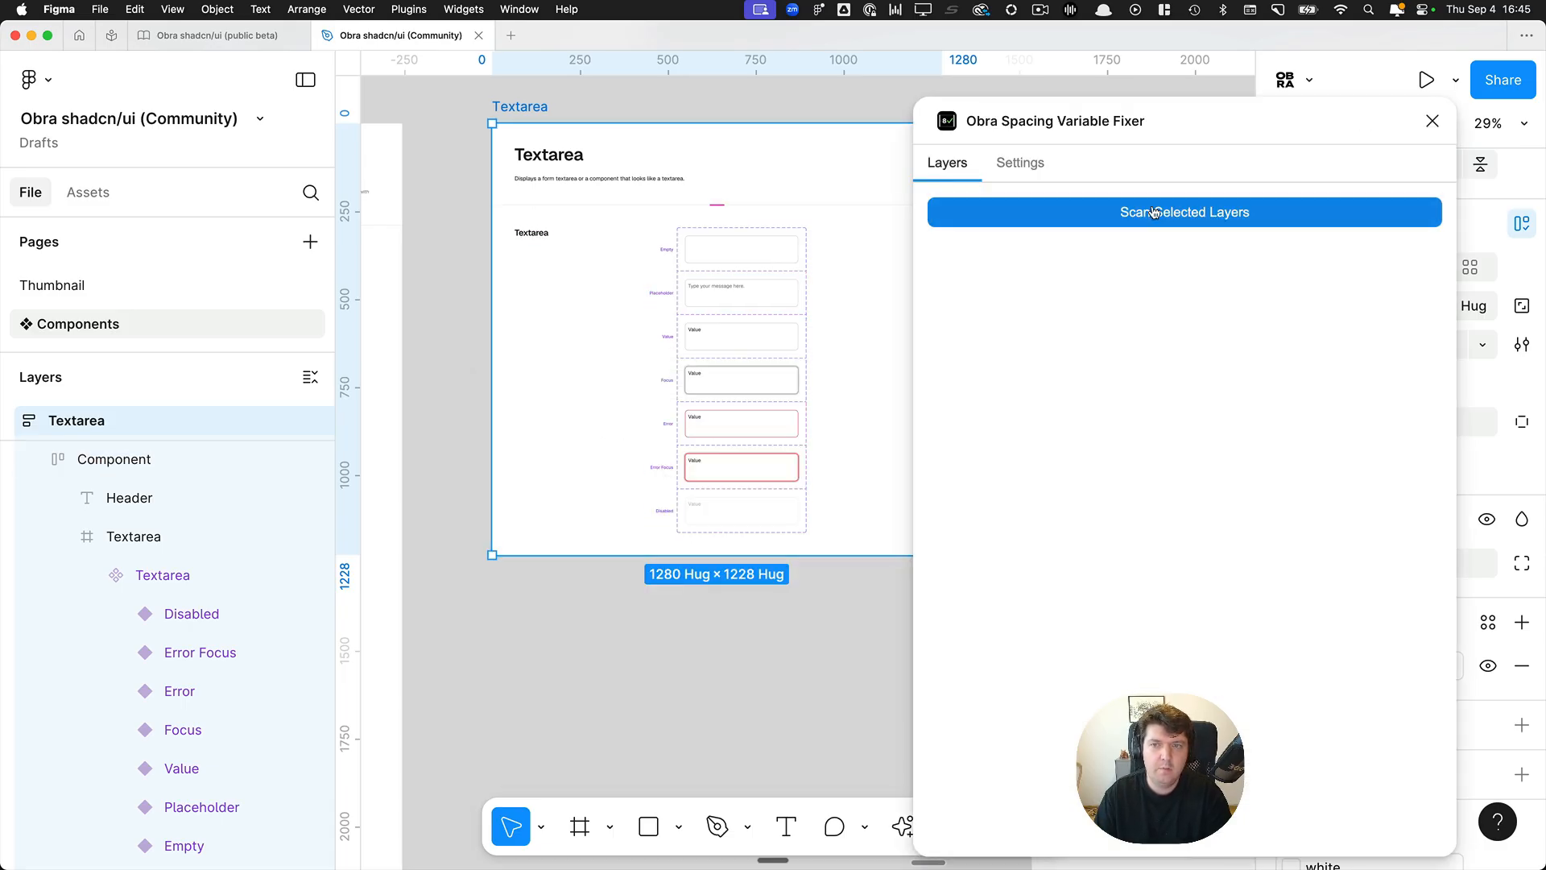
click(1155, 212)
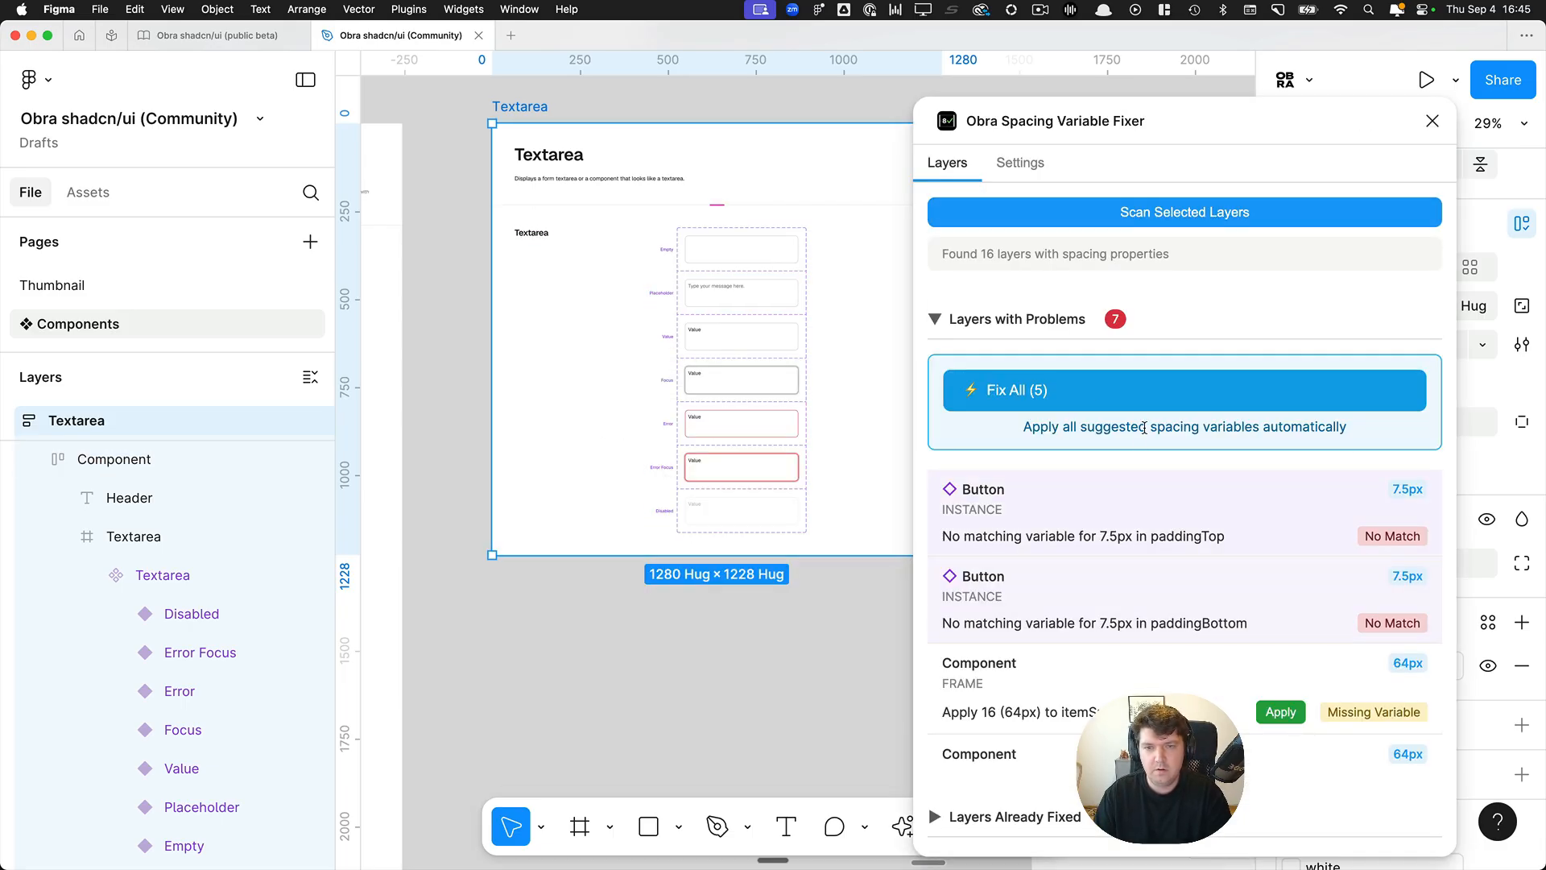
Apply the suggested spacing variable 16 (64px) to the Component frame's itemSpacing, paddingTop, paddingRight and paddingBottom one by one.
scroll(1131, 441, down, 5)
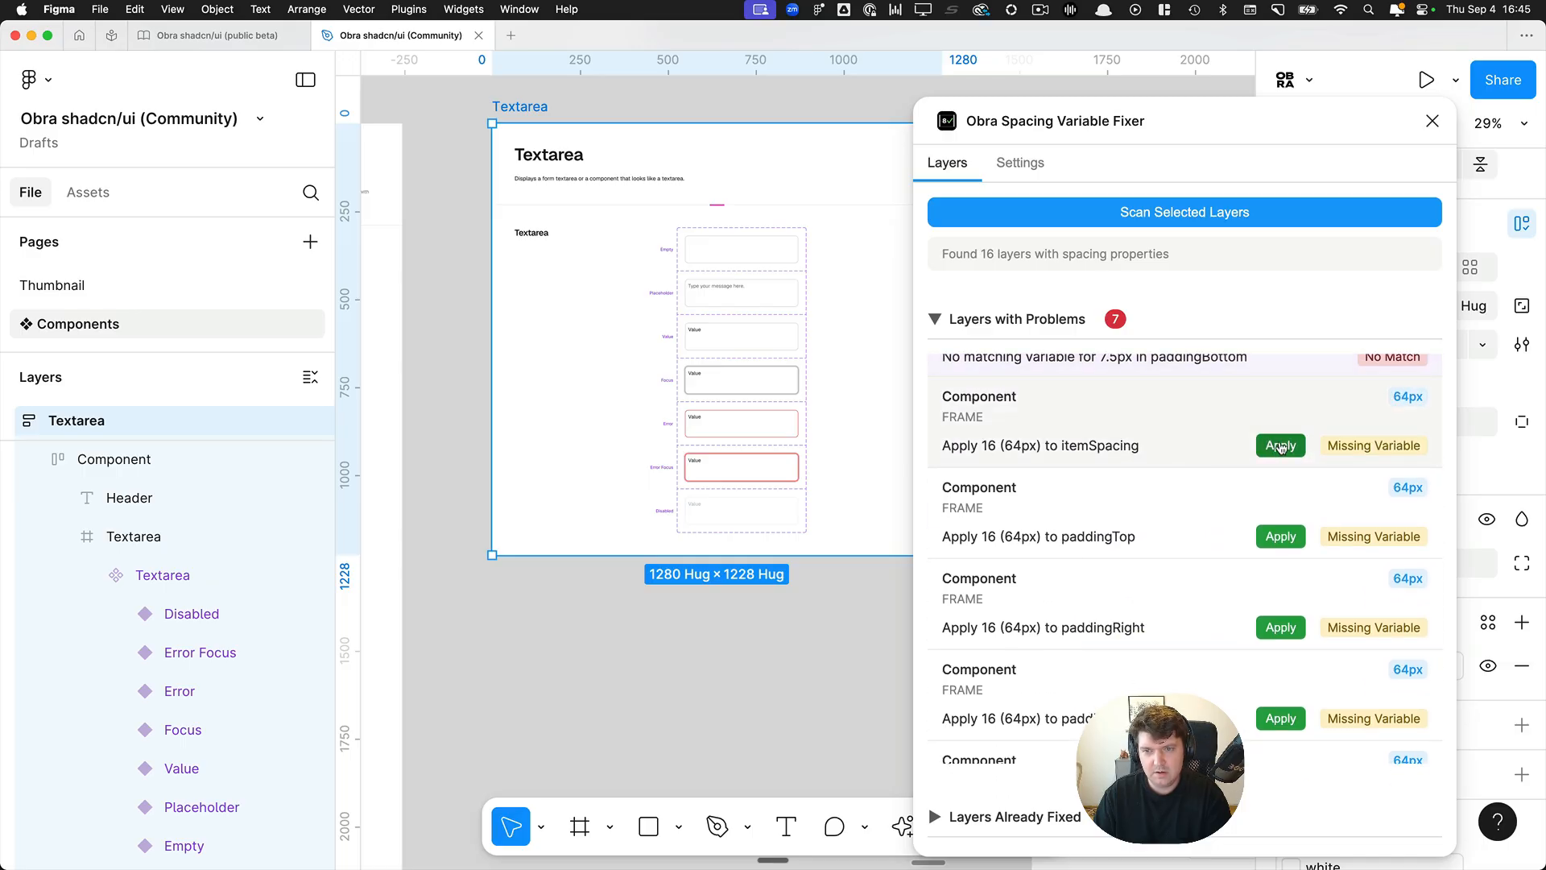
click(1281, 446)
click(1280, 463)
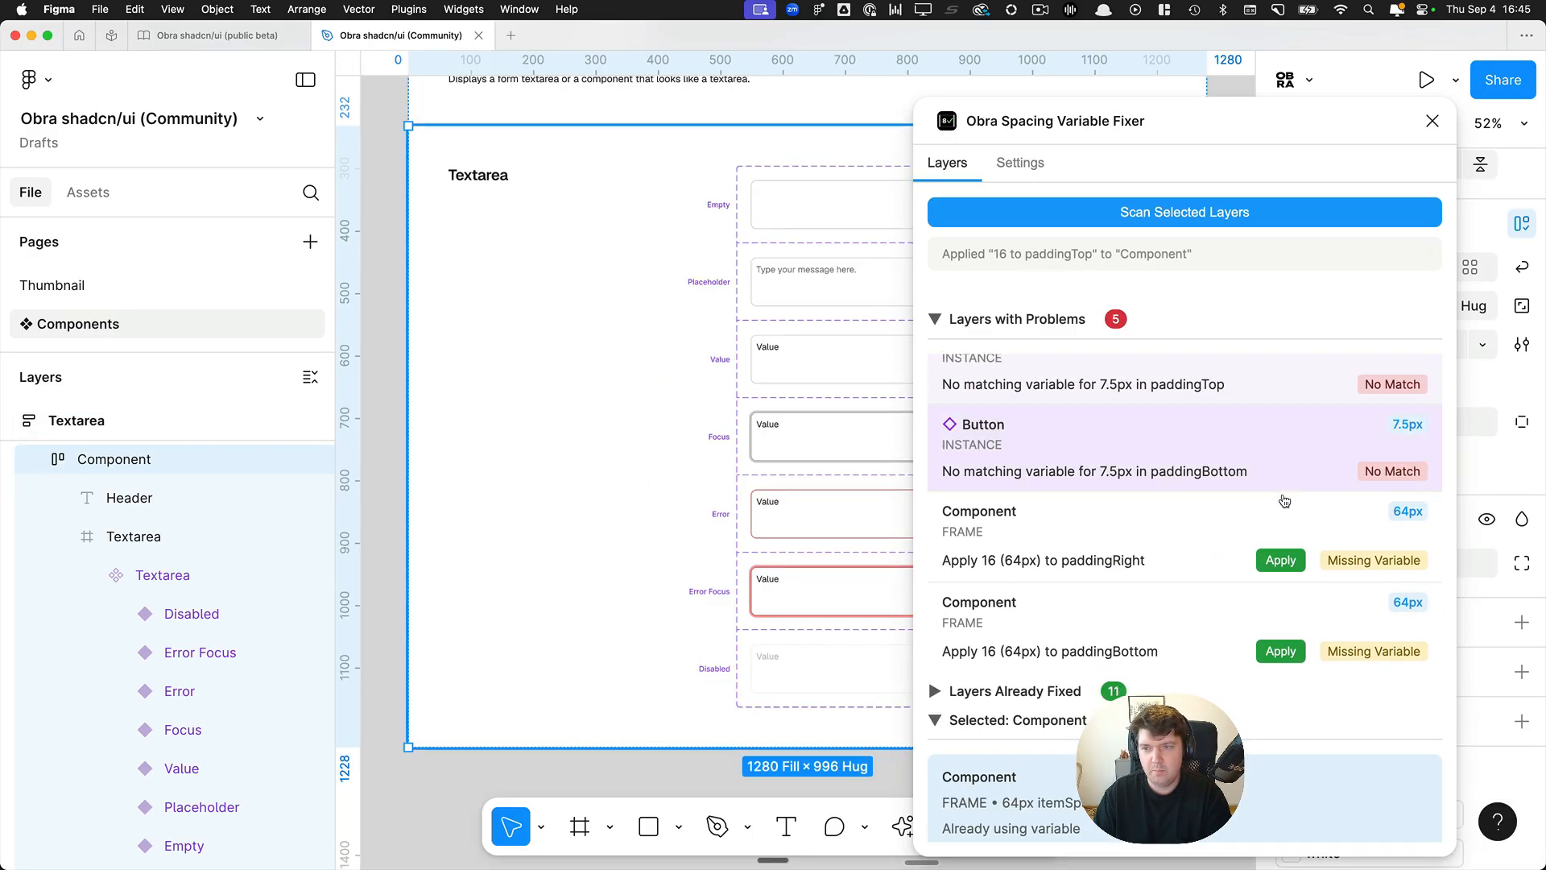
click(1281, 555)
click(1281, 651)
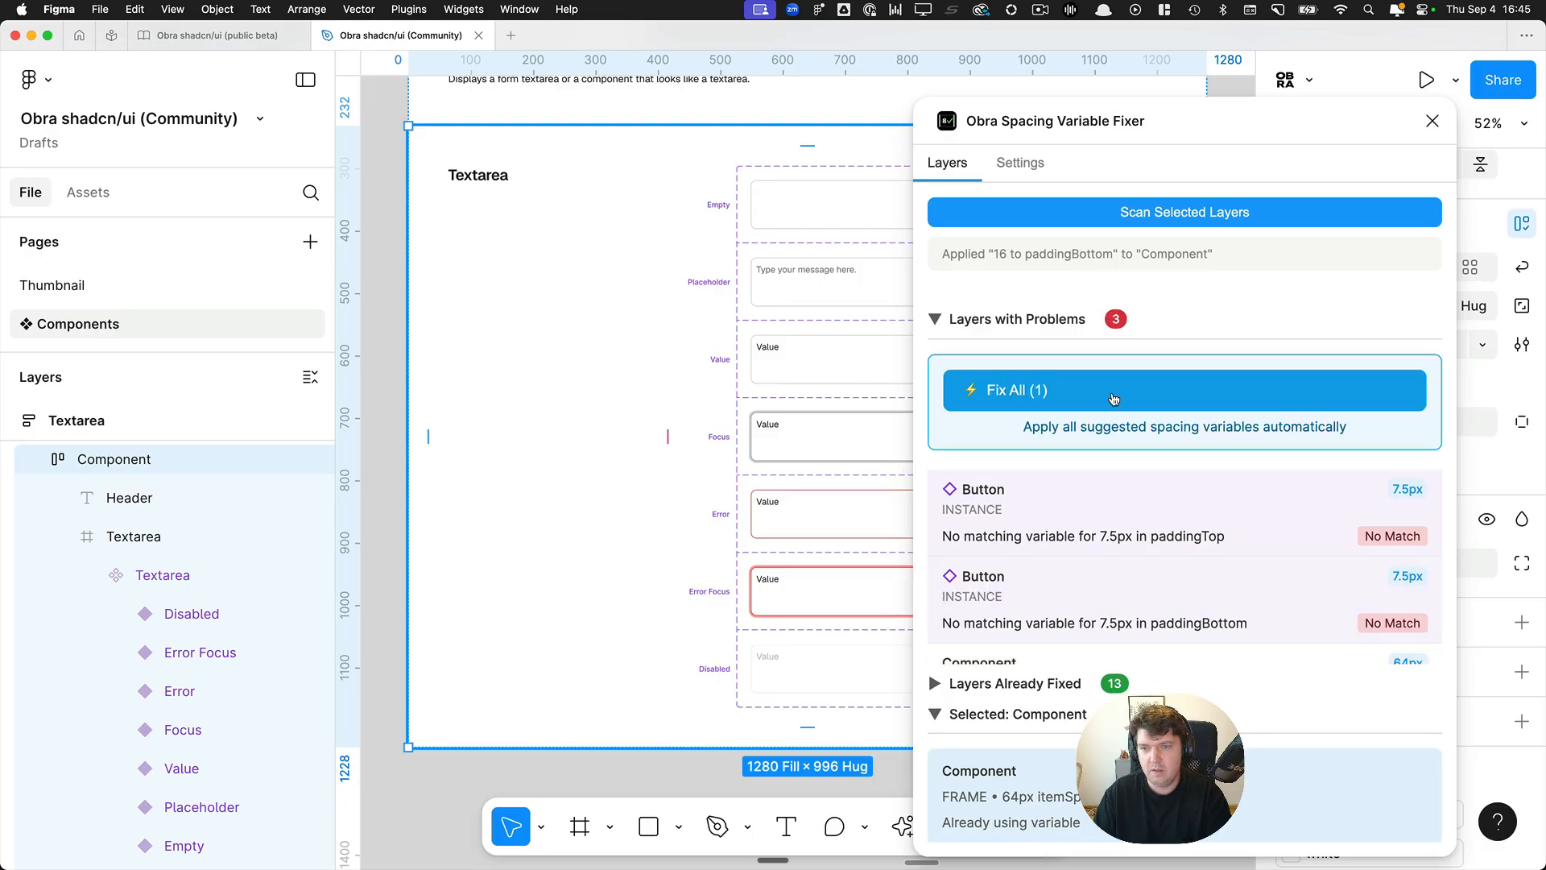
Locate the Button instance flagged for paddingTop and go to the main component of the .Component Page Header containing it.
click(1119, 500)
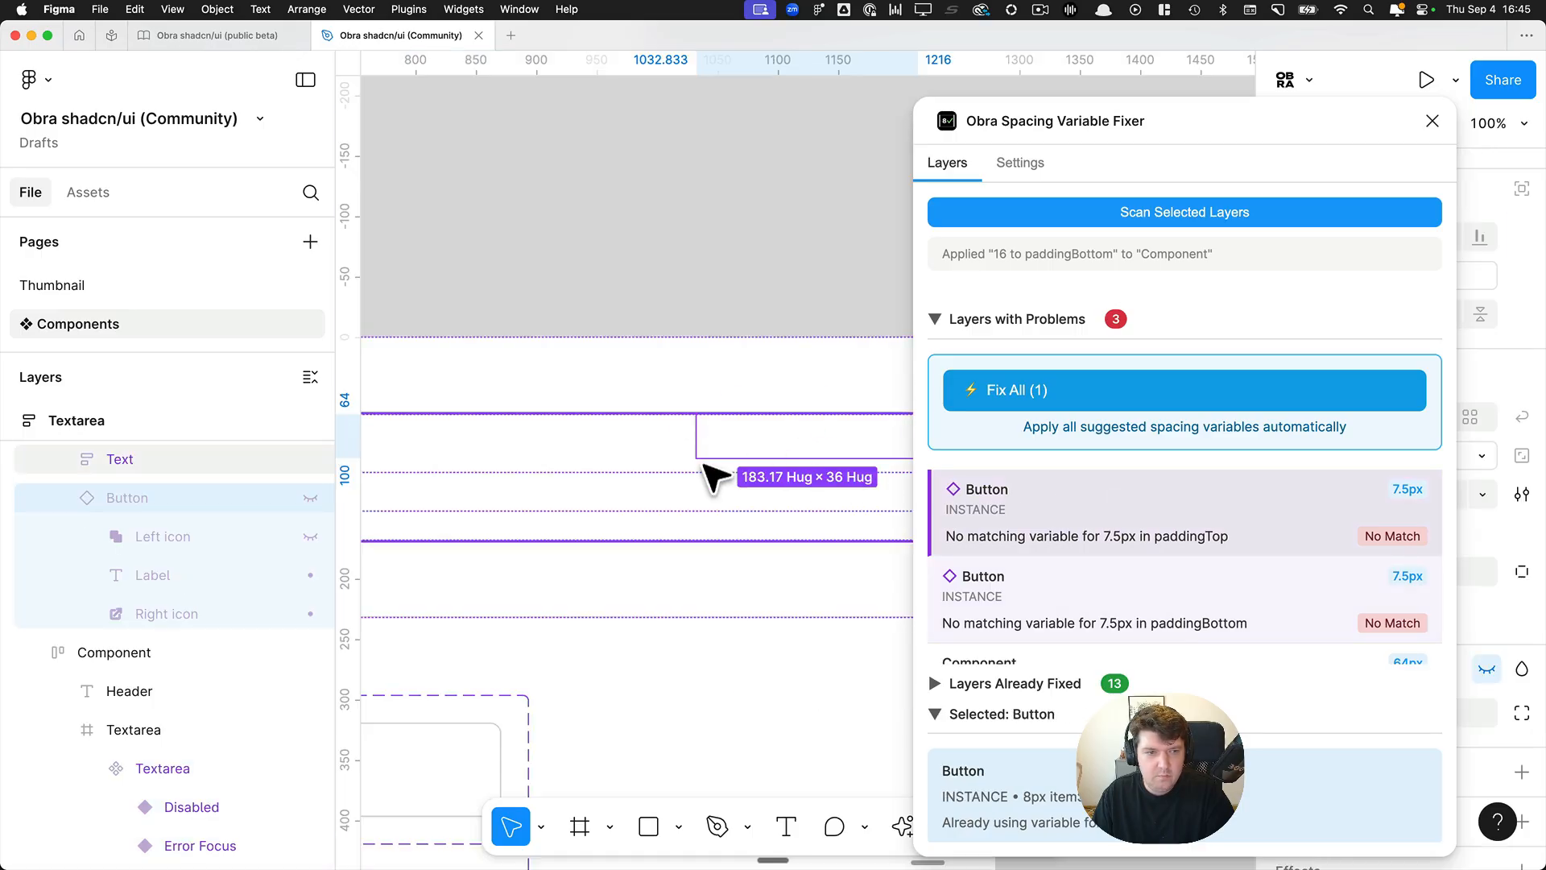
click(592, 393)
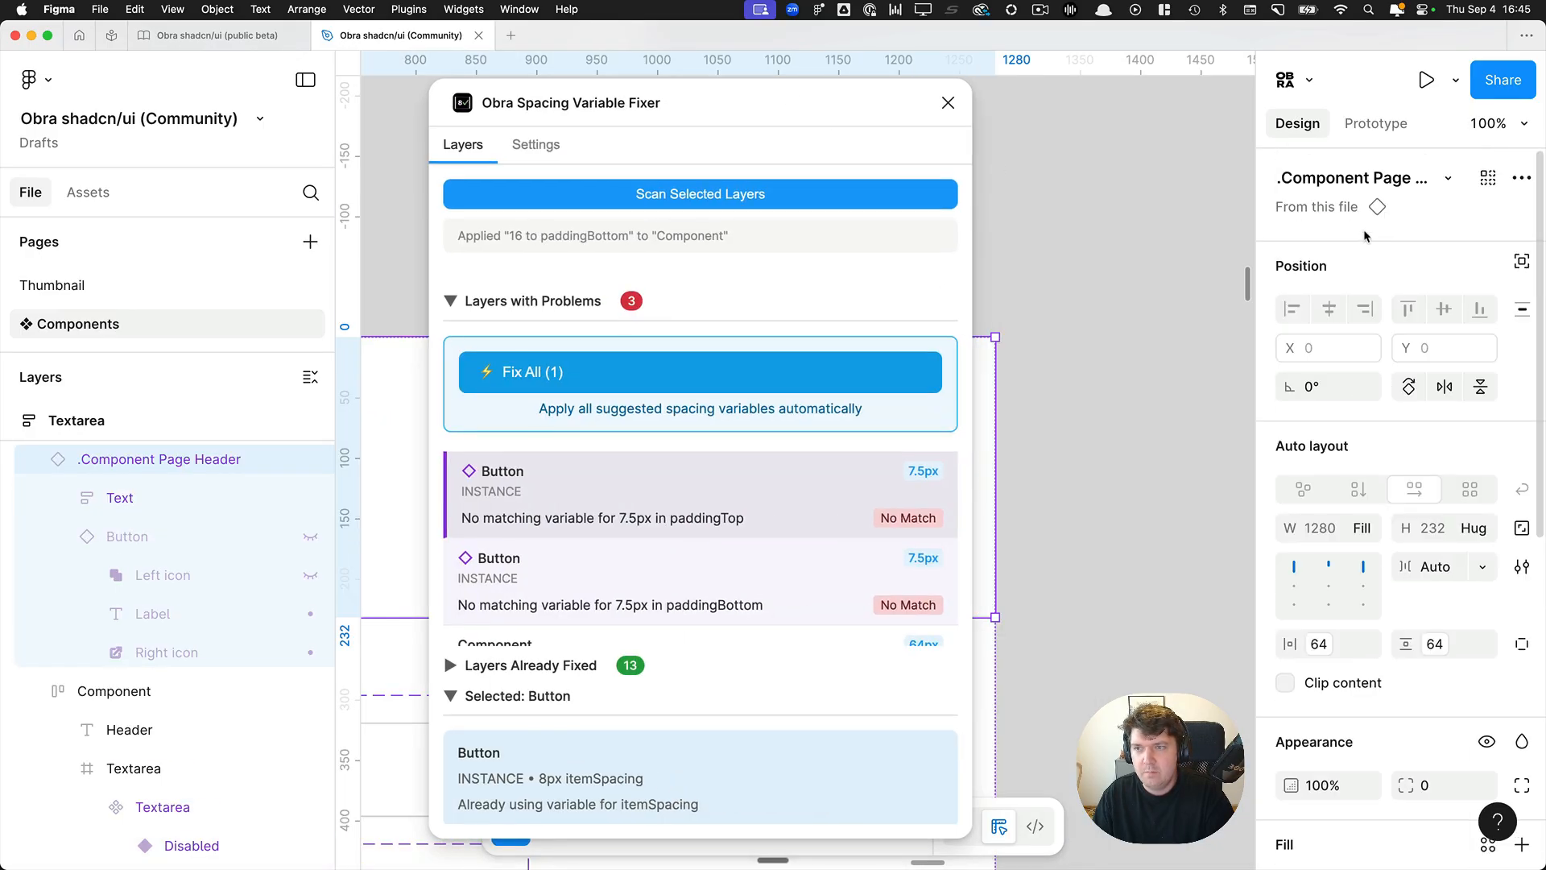
click(1334, 212)
drag(580, 112, 827, 141)
click(1194, 130)
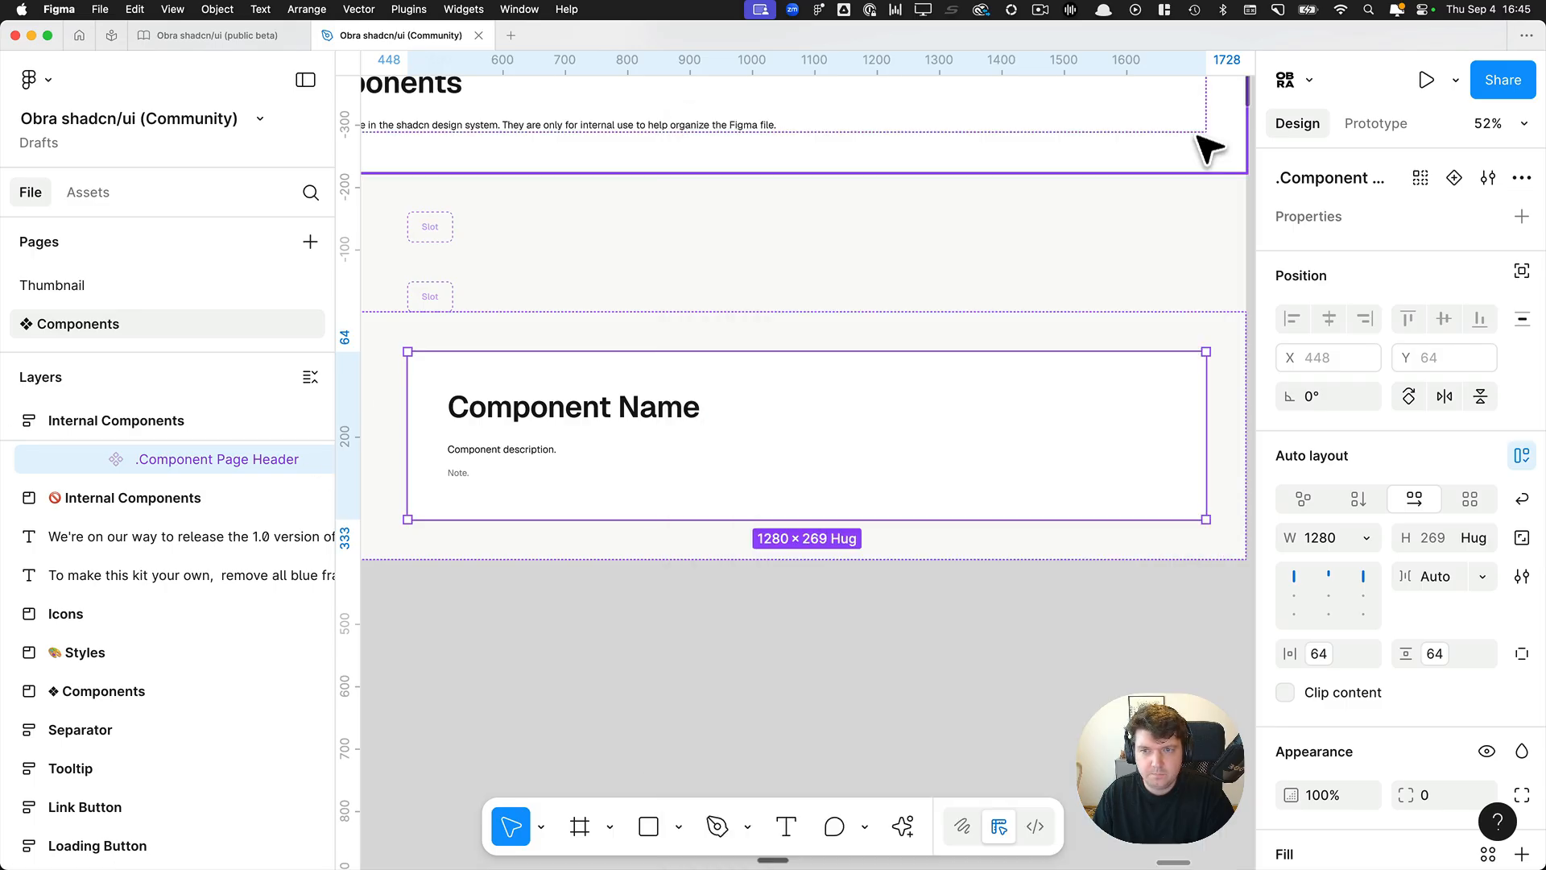
Expand the .Component Page Header main component's layers and make its hidden Button visible.
click(97, 459)
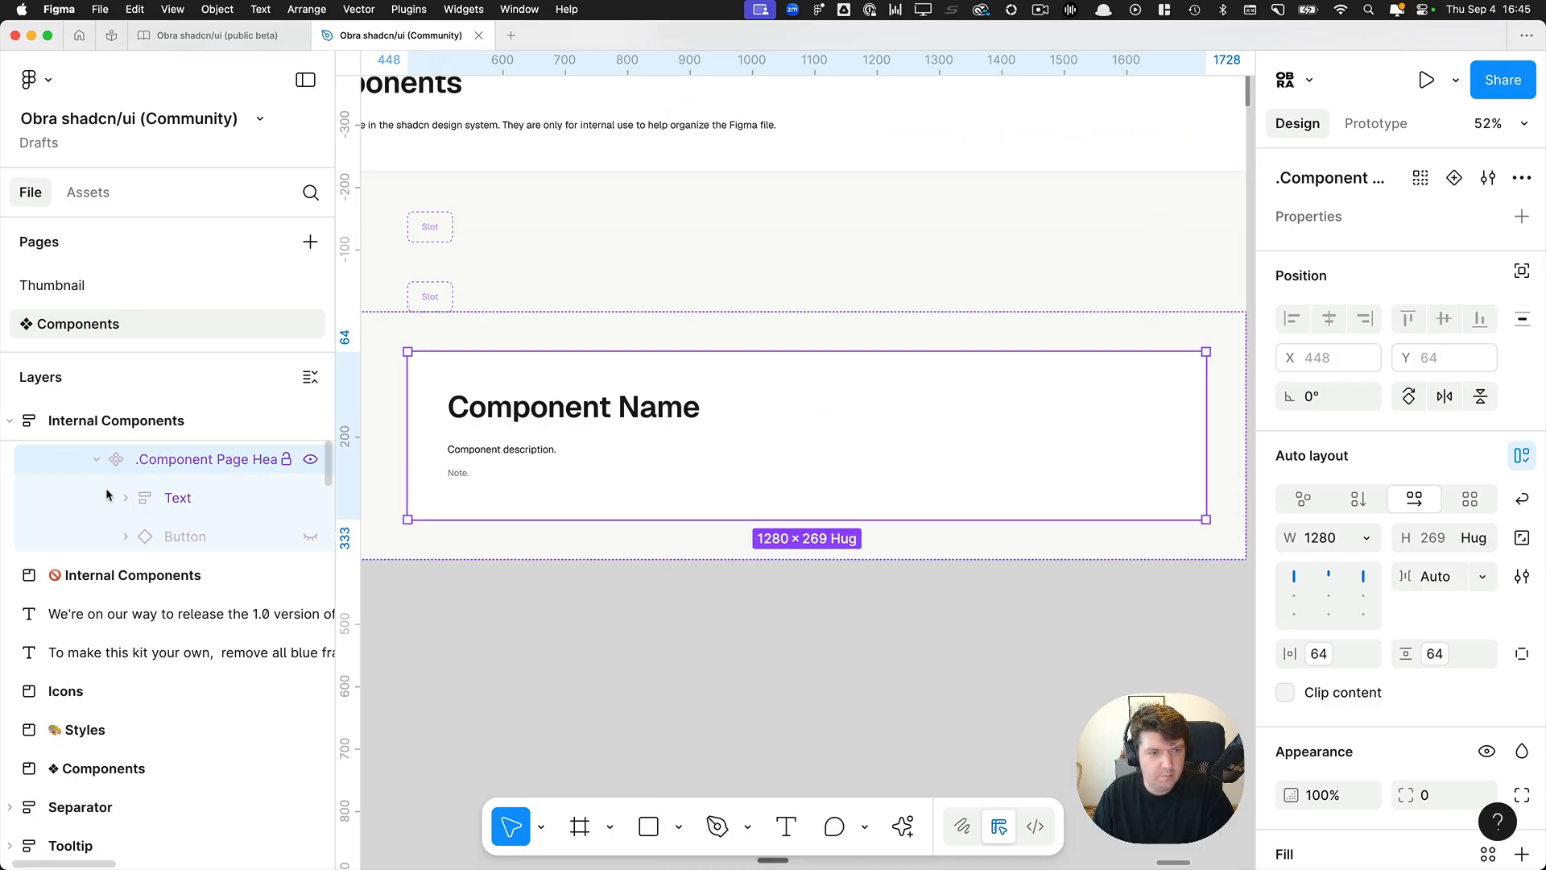
click(308, 537)
scroll(1047, 443, up, 5)
click(1045, 441)
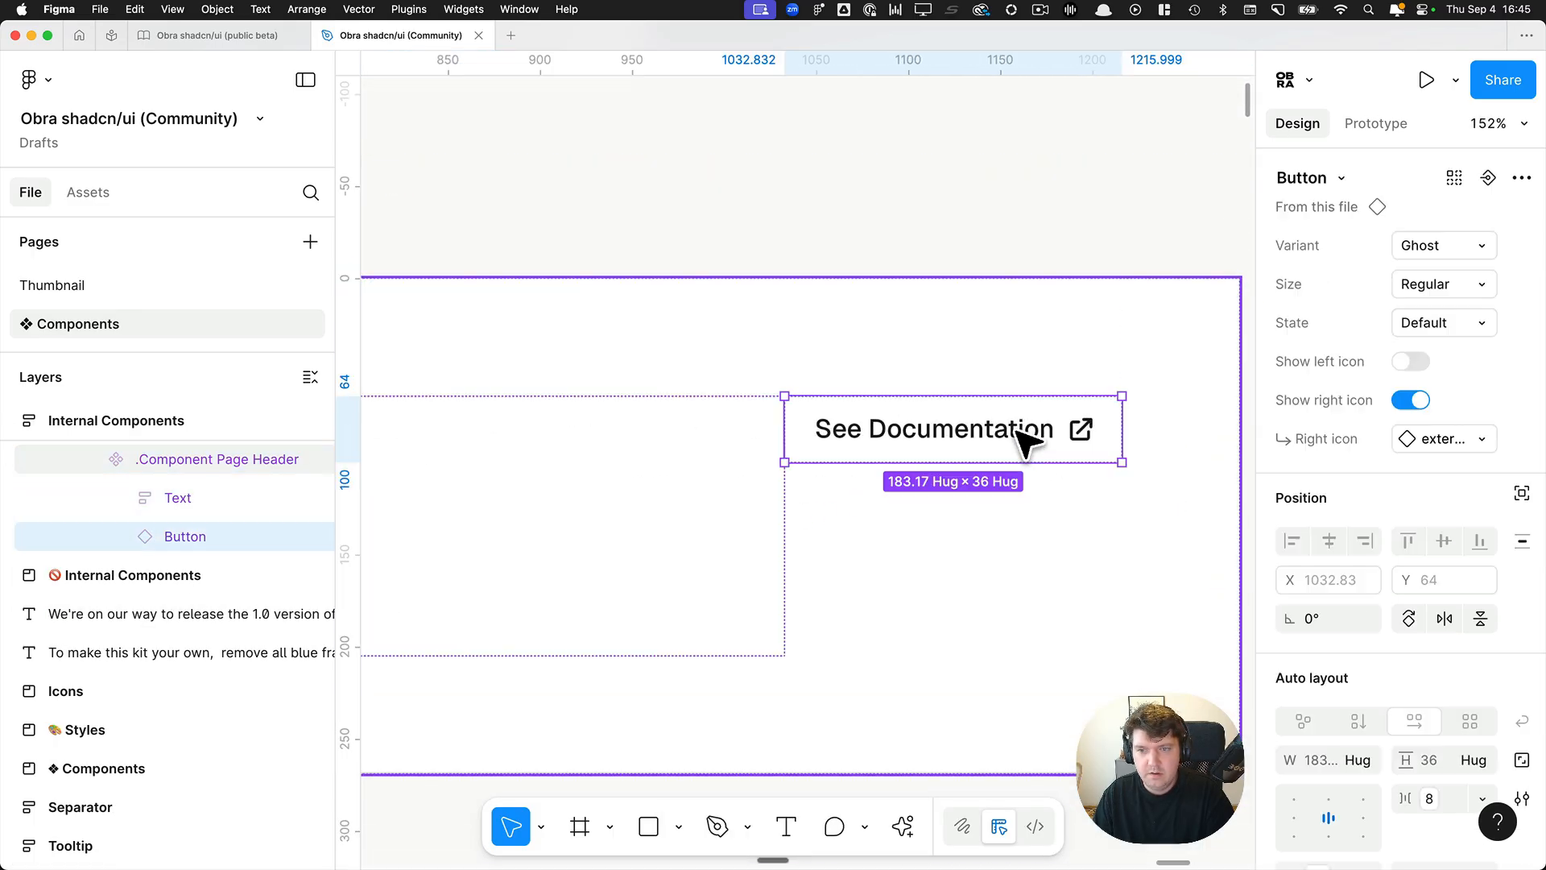
Select the See Documentation button and examine its auto layout height and vertical padding up close.
click(1021, 434)
scroll(1021, 435, up, 5)
click(916, 373)
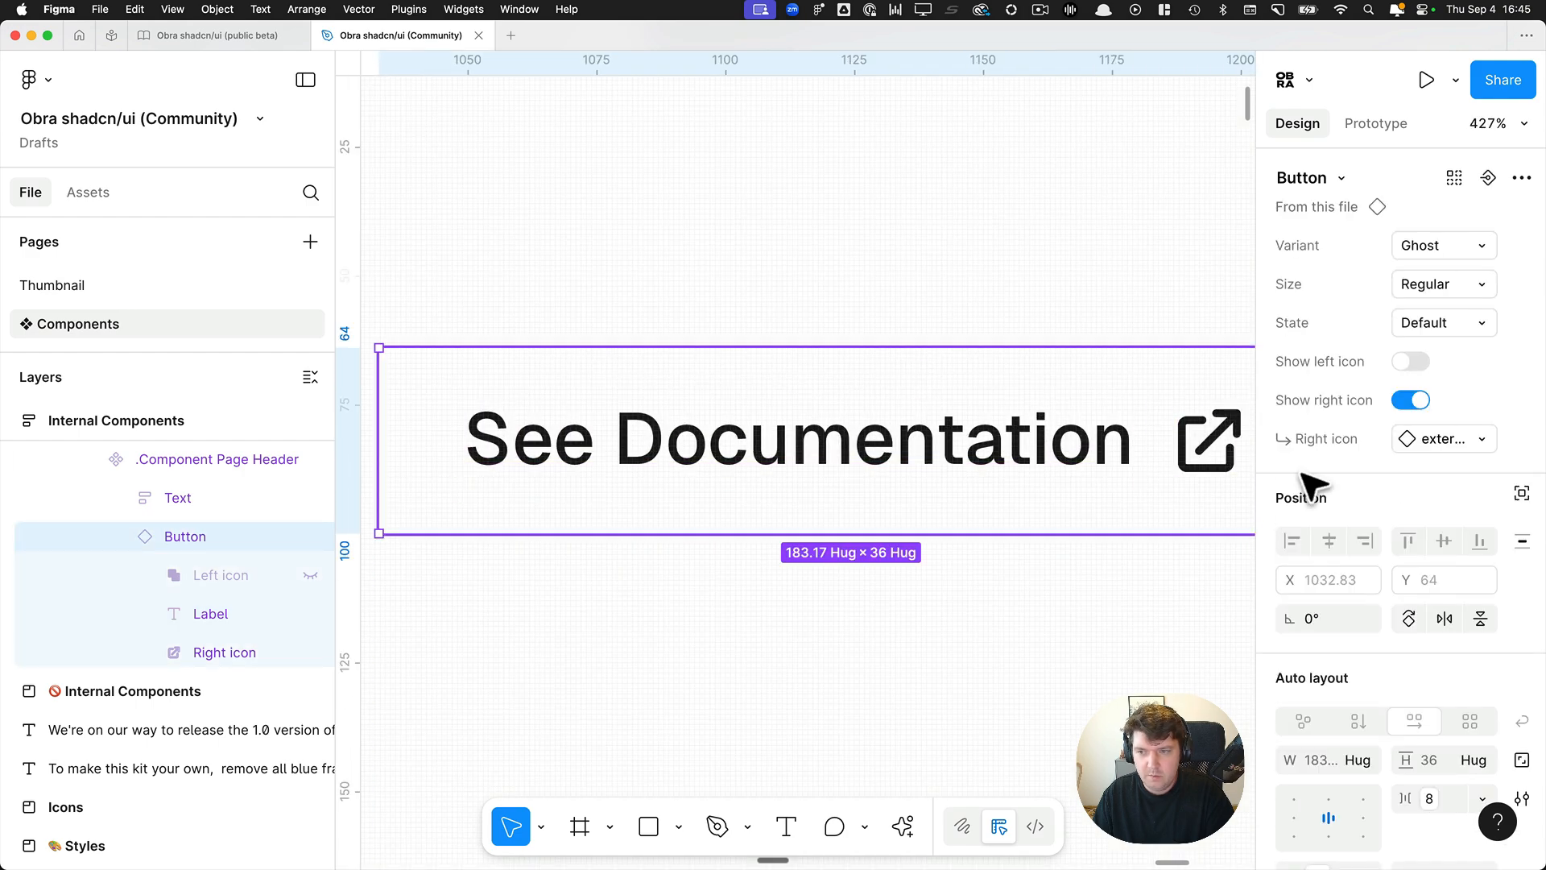
scroll(1374, 483, down, 5)
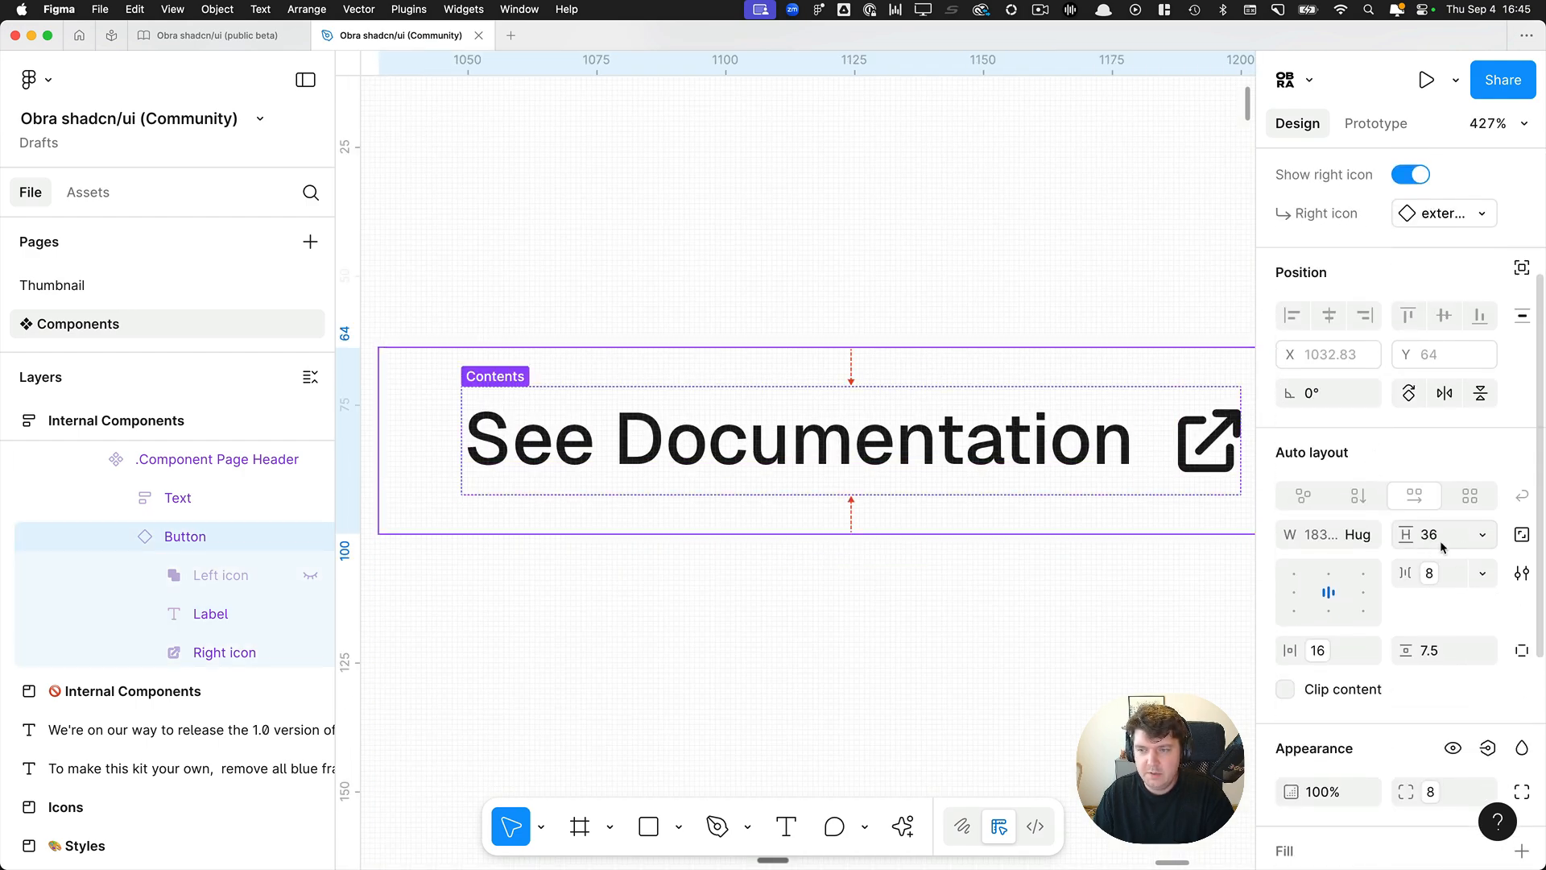
click(1444, 658)
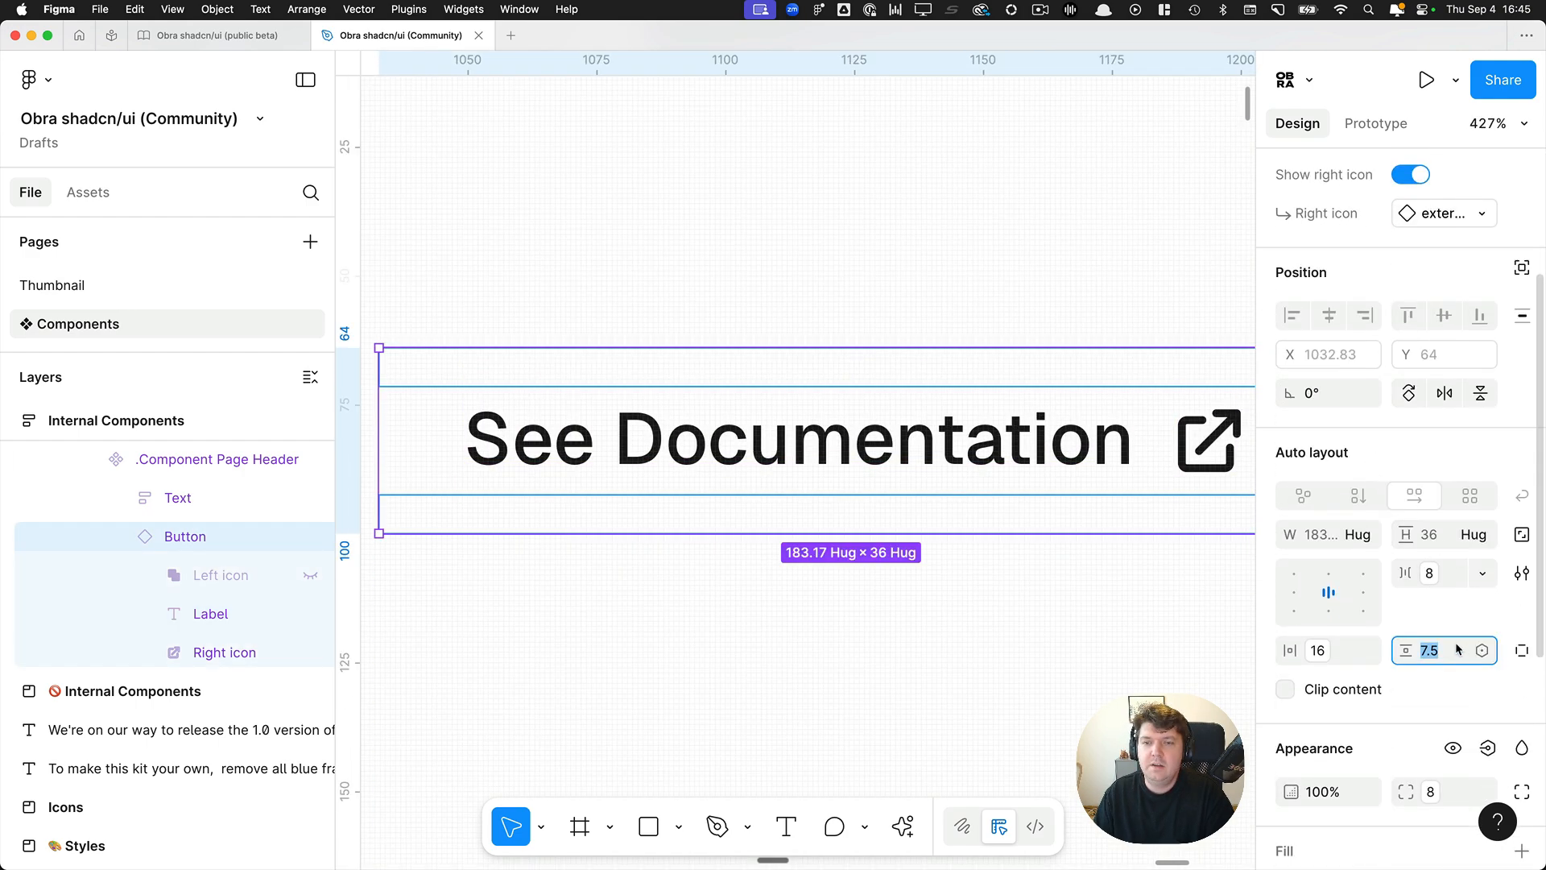
scroll(1191, 610, left, 1)
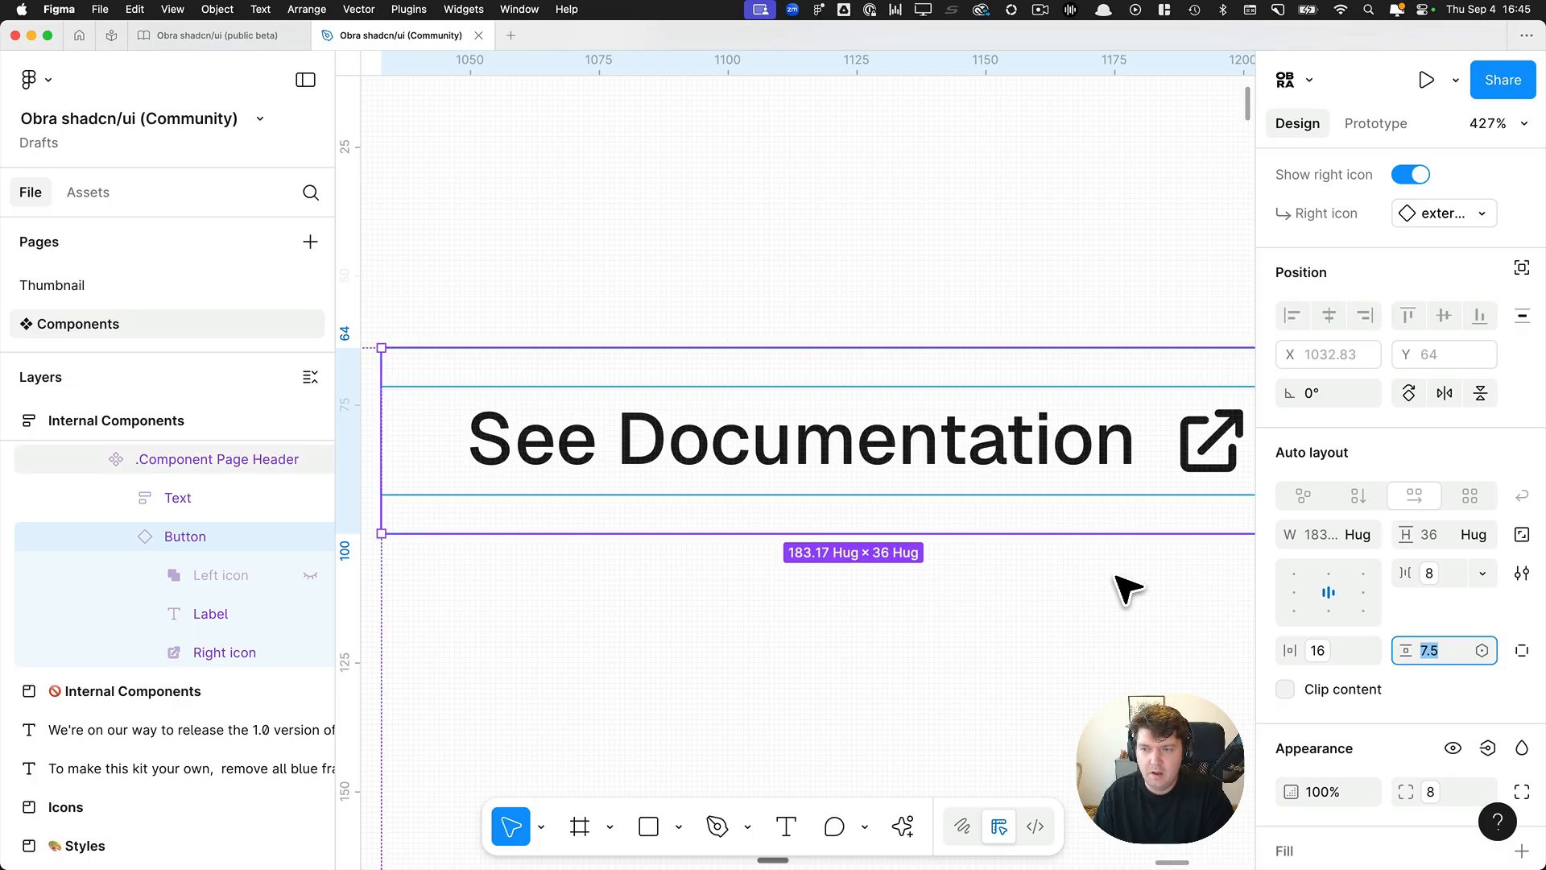
scroll(1115, 576, left, 1)
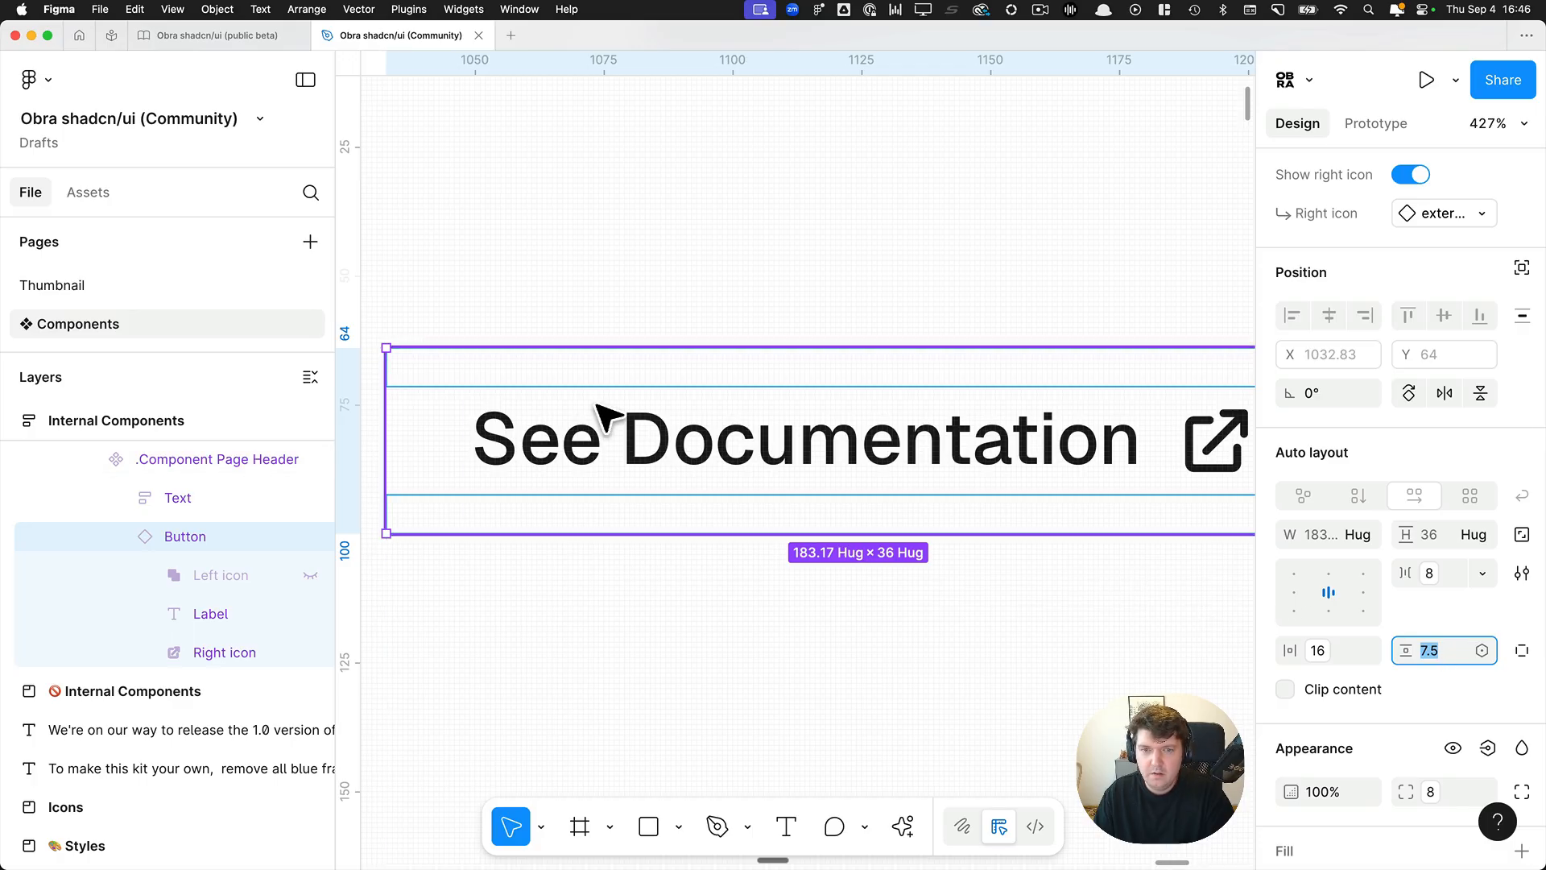
Place a copy of the See Documentation button on the empty canvas and set its variant to Primary.
scroll(601, 408, down, 10)
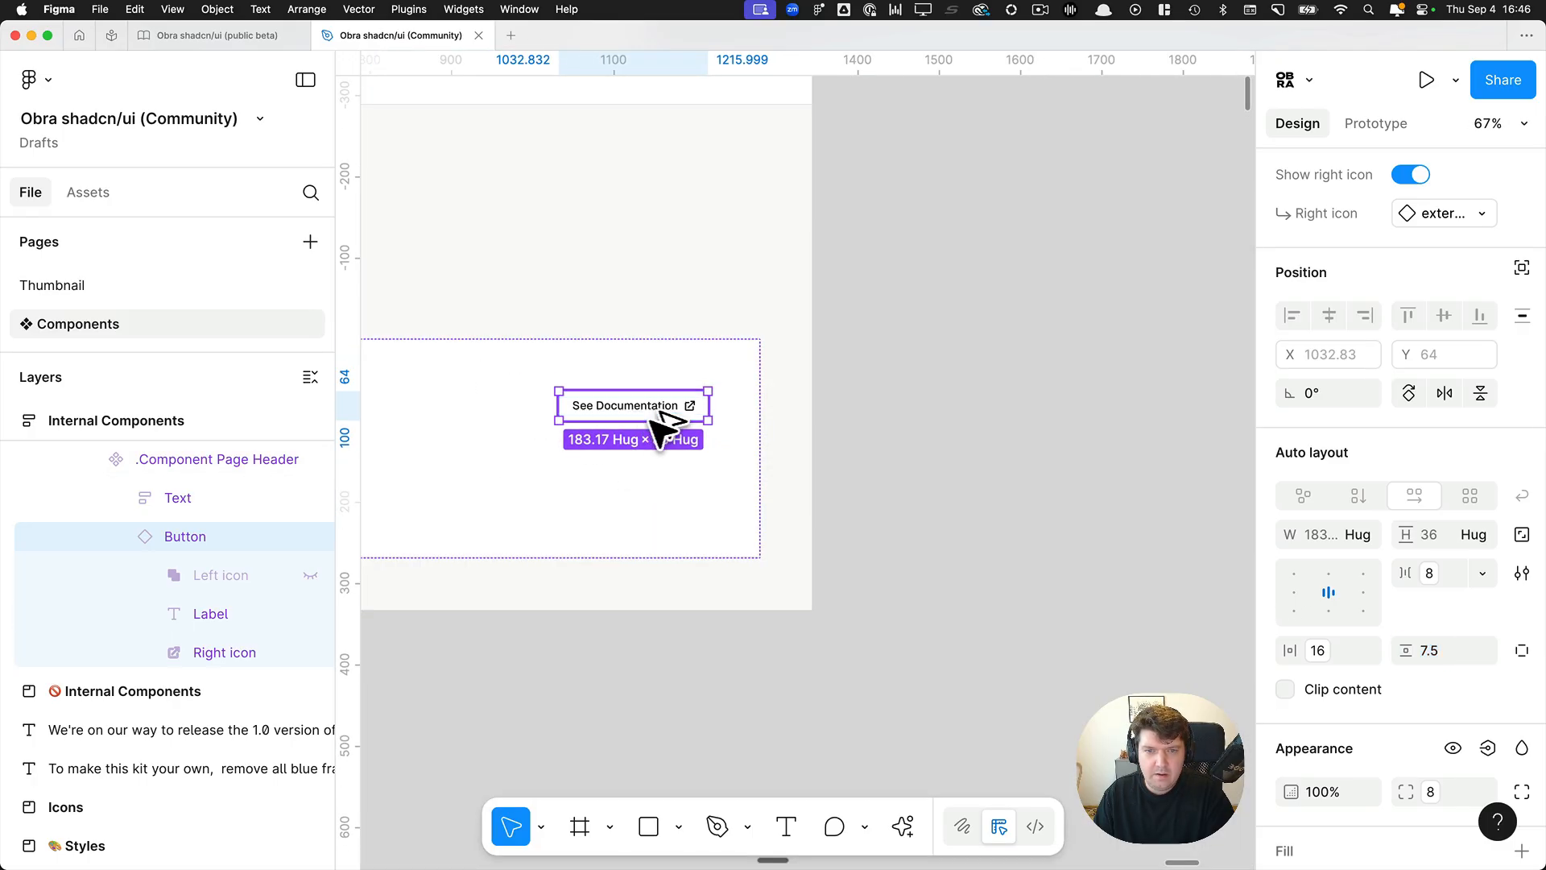
scroll(980, 369, up, 6)
scroll(1012, 395, up, 1)
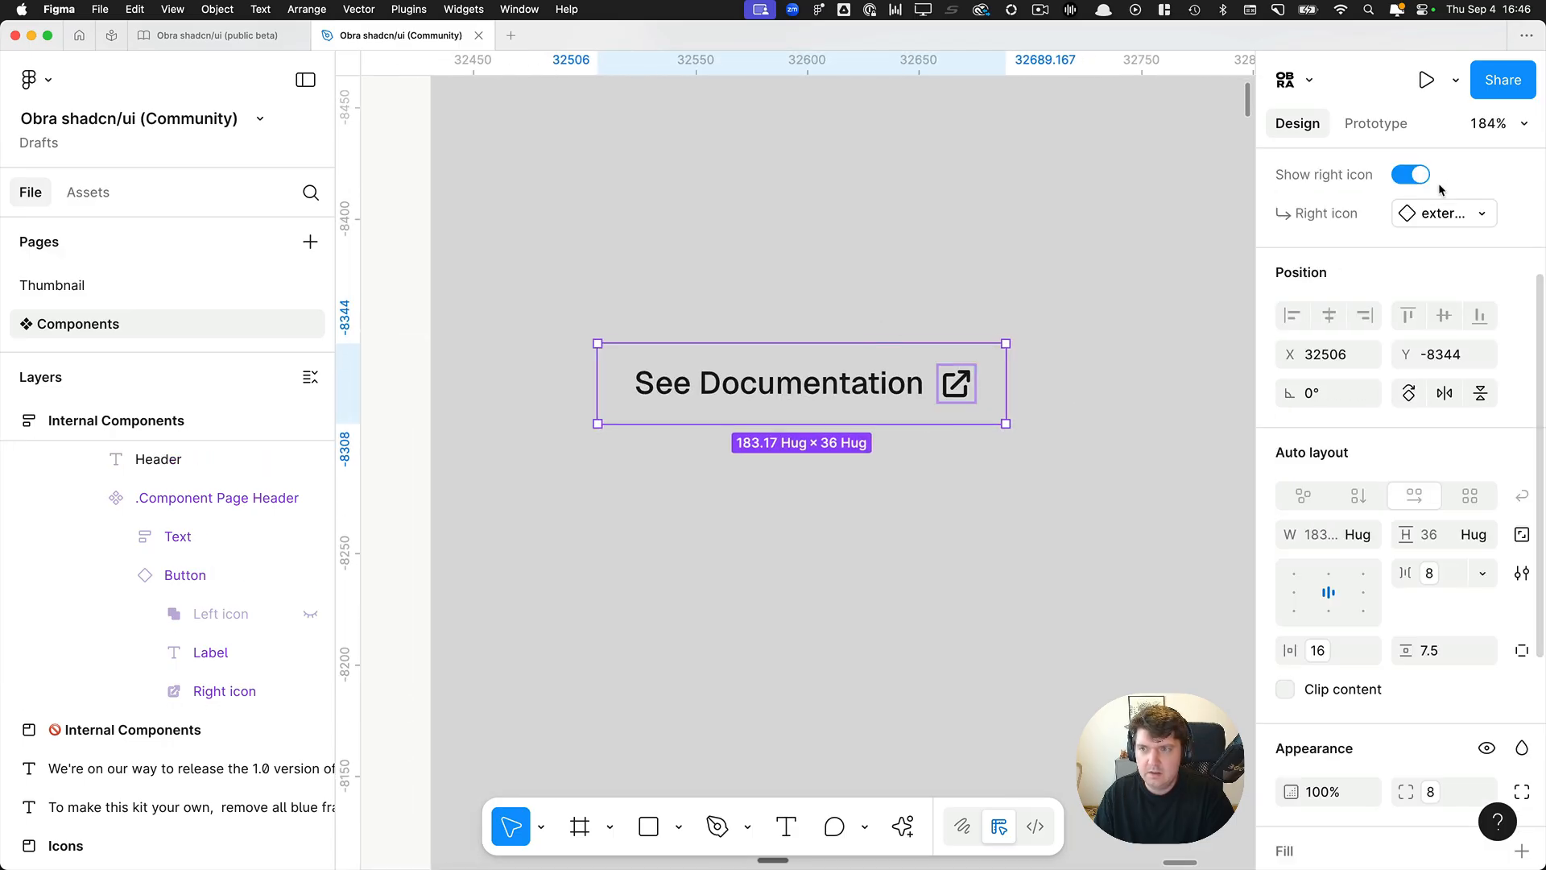
scroll(1431, 250, up, 5)
click(1430, 248)
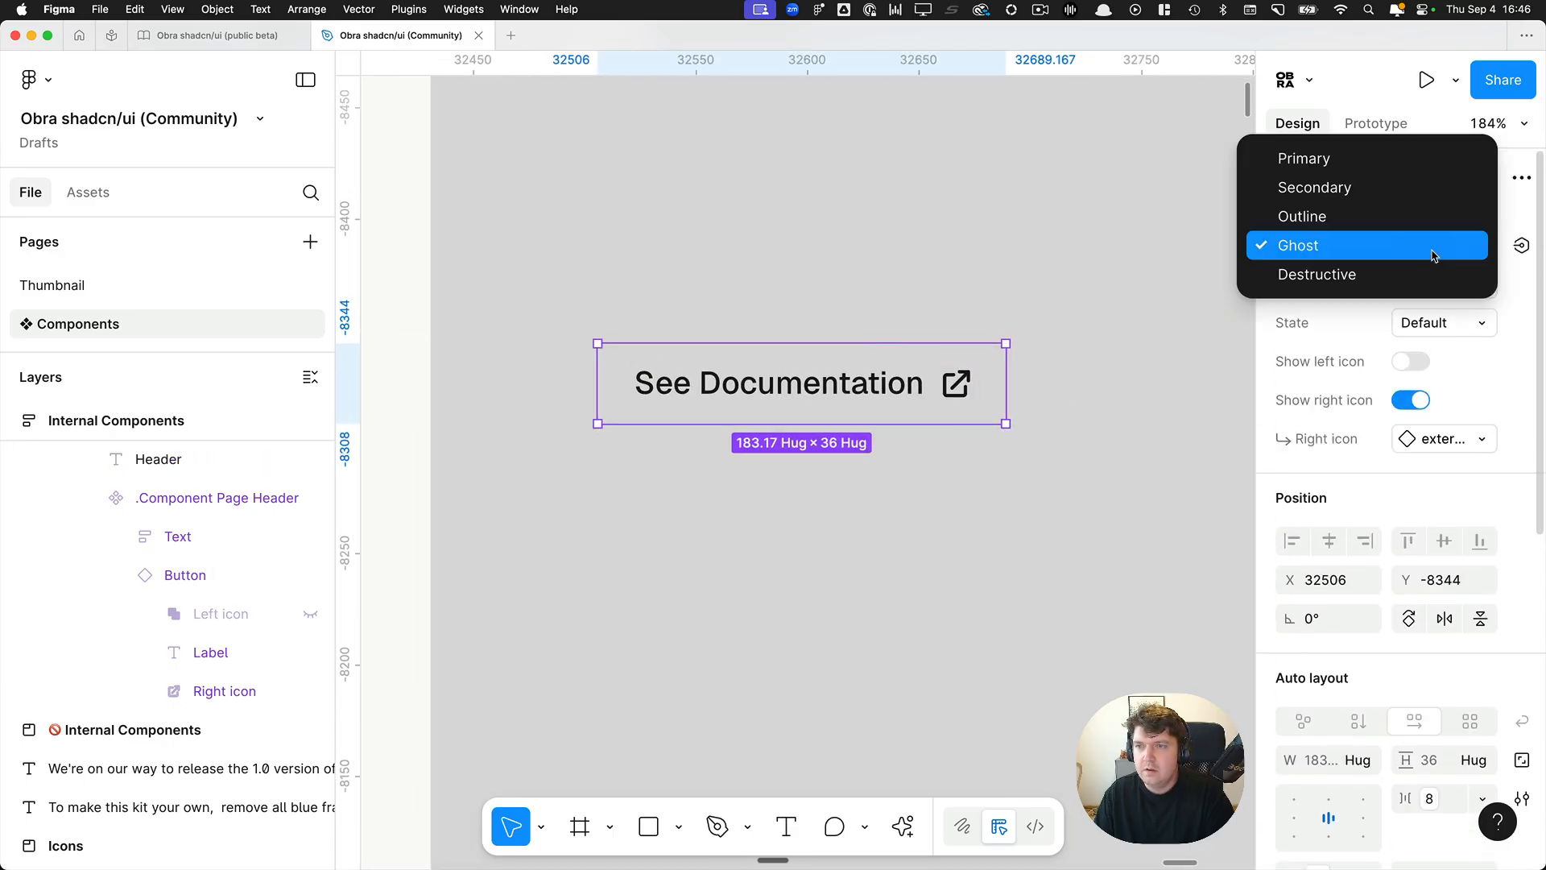
click(1374, 155)
click(811, 333)
Select the copied button's label and examine its text style and position inside the button.
scroll(811, 333, up, 2)
scroll(818, 346, up, 2)
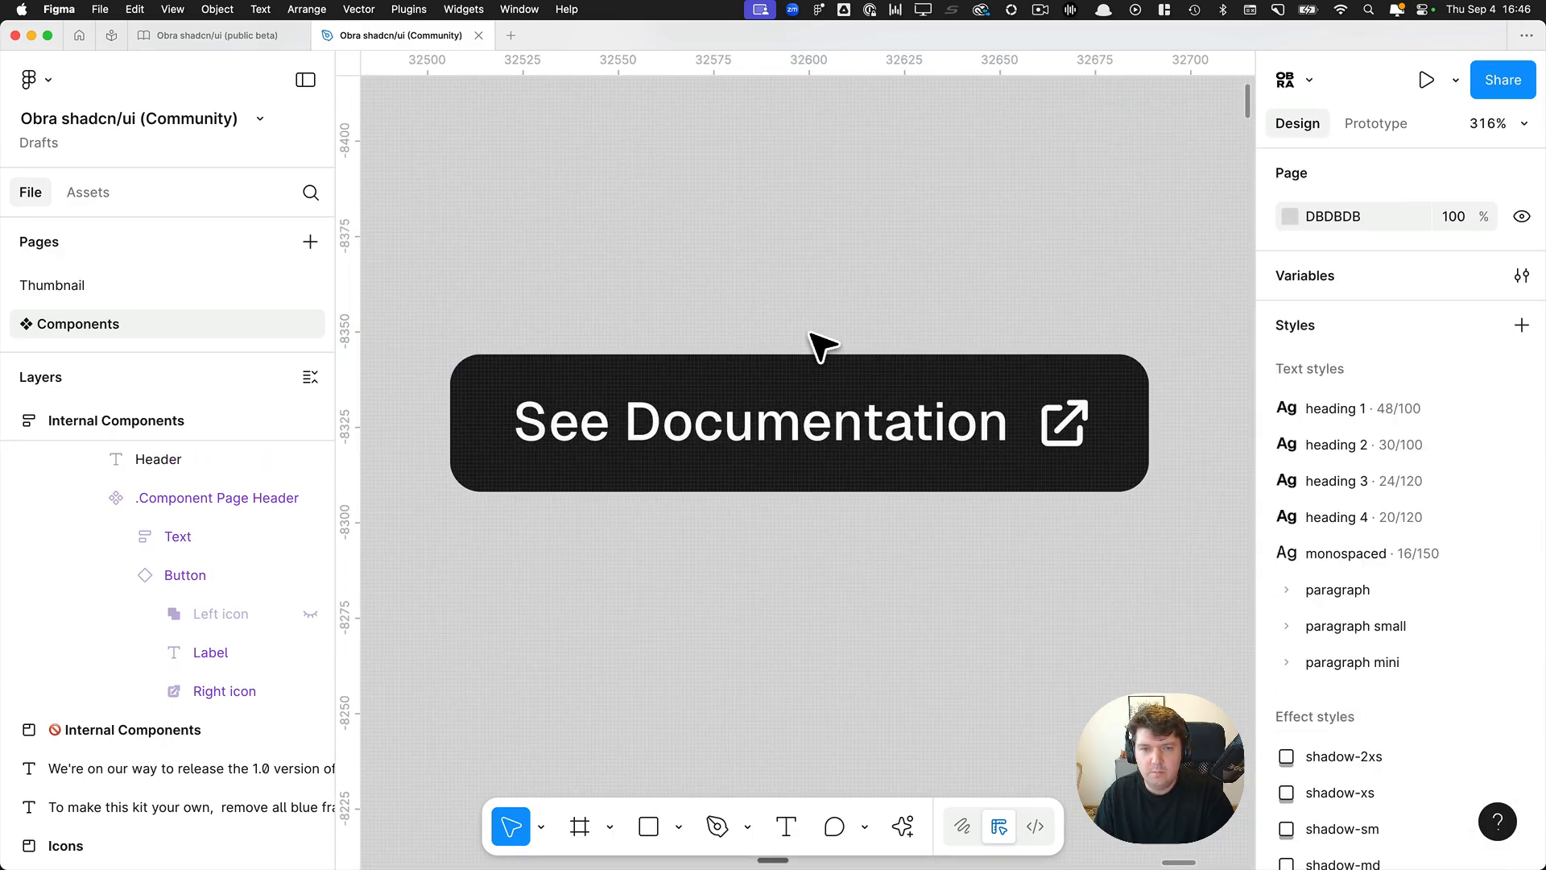
super+click(712, 435)
scroll(715, 438, up, 3)
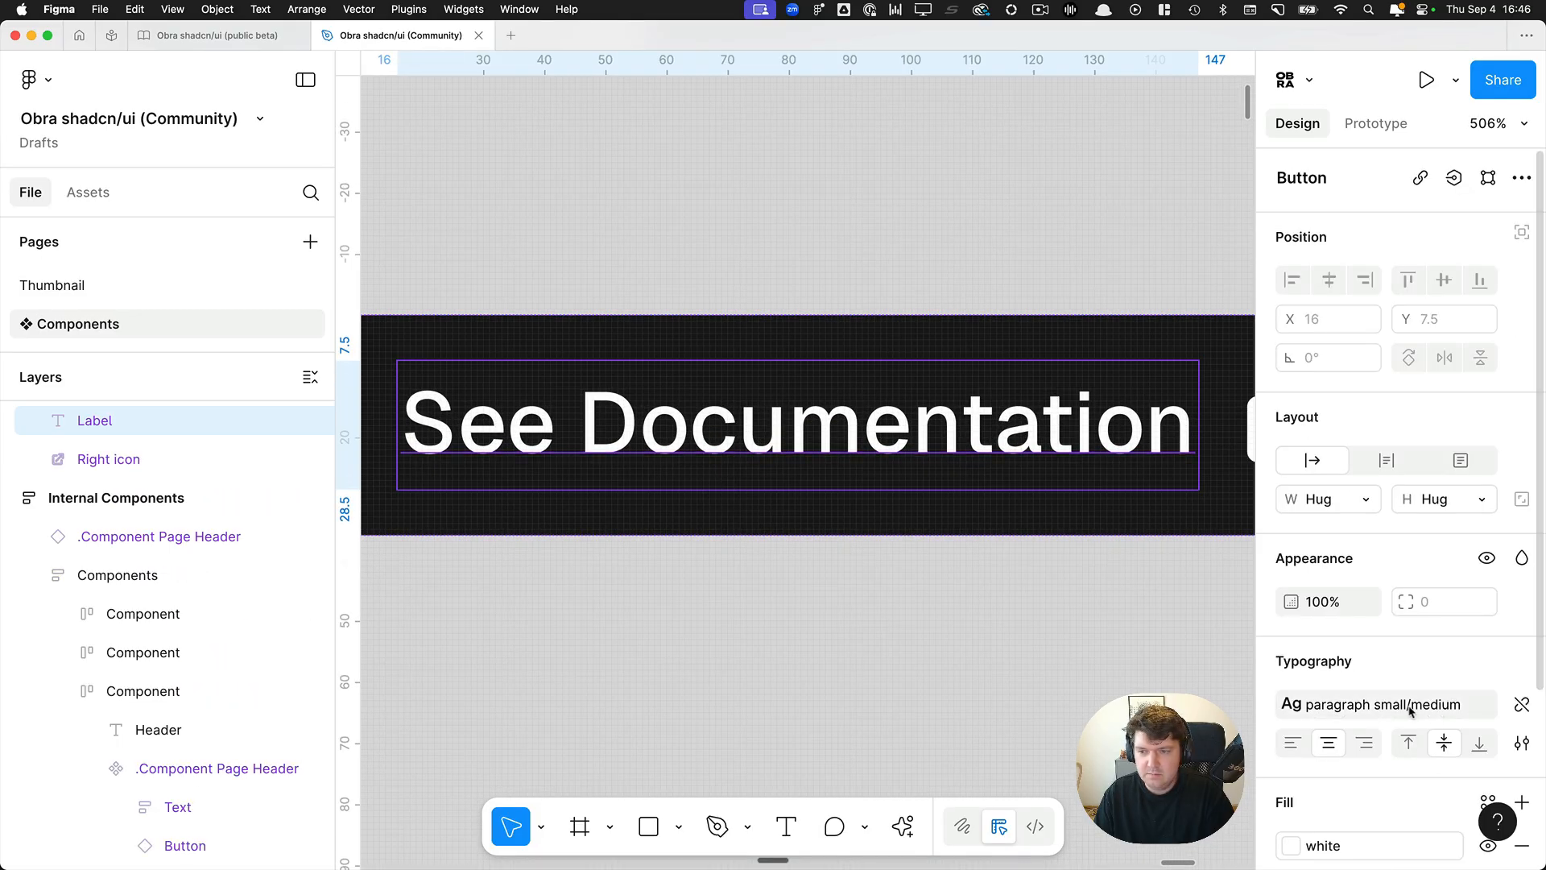
click(1384, 706)
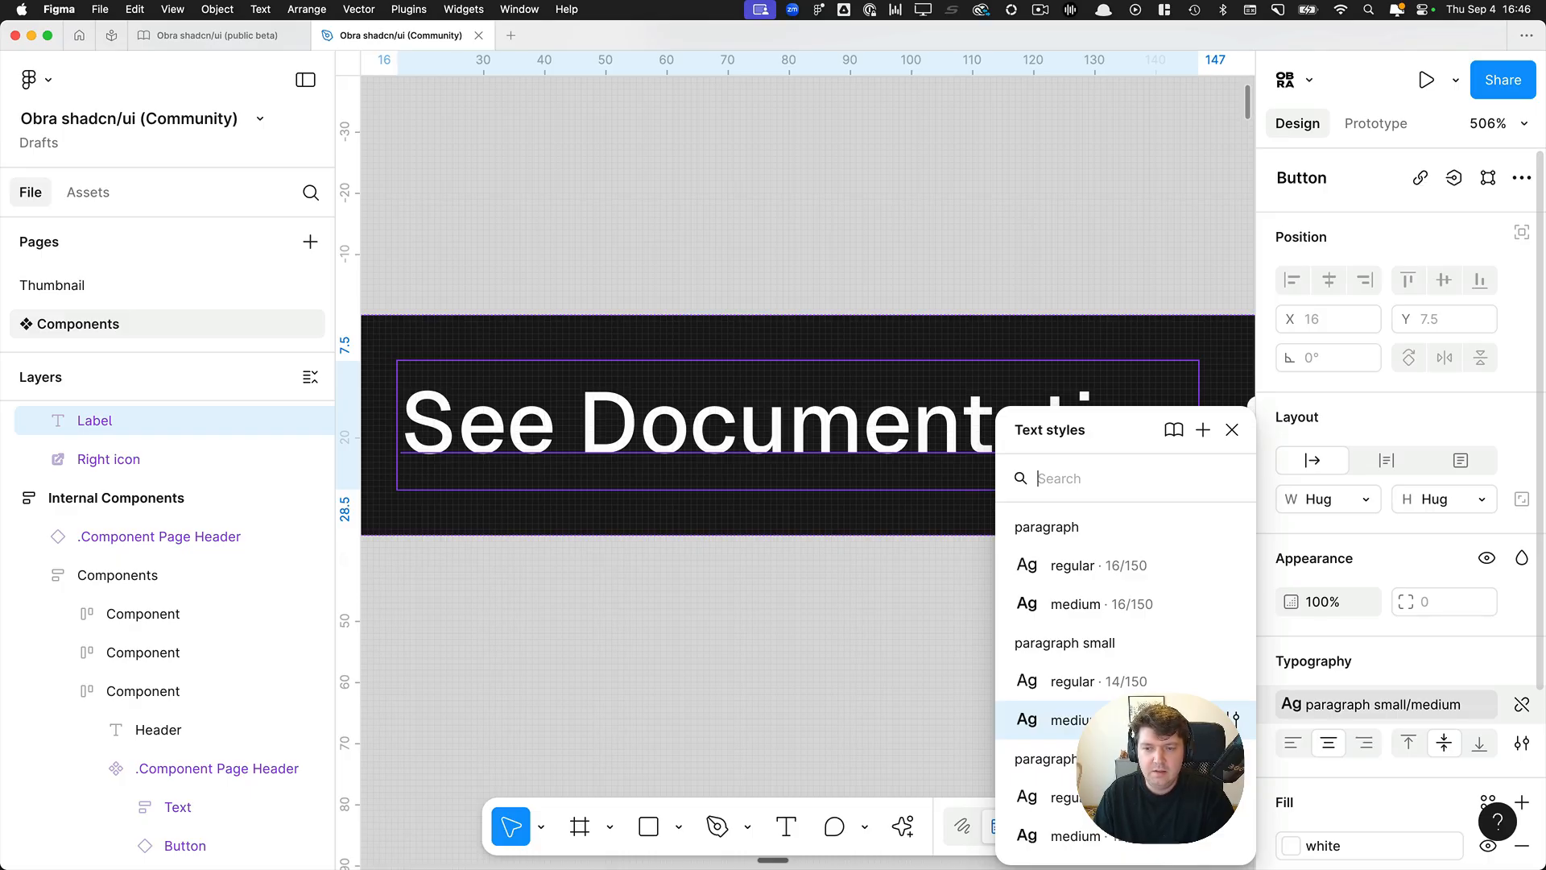
click(786, 650)
click(701, 424)
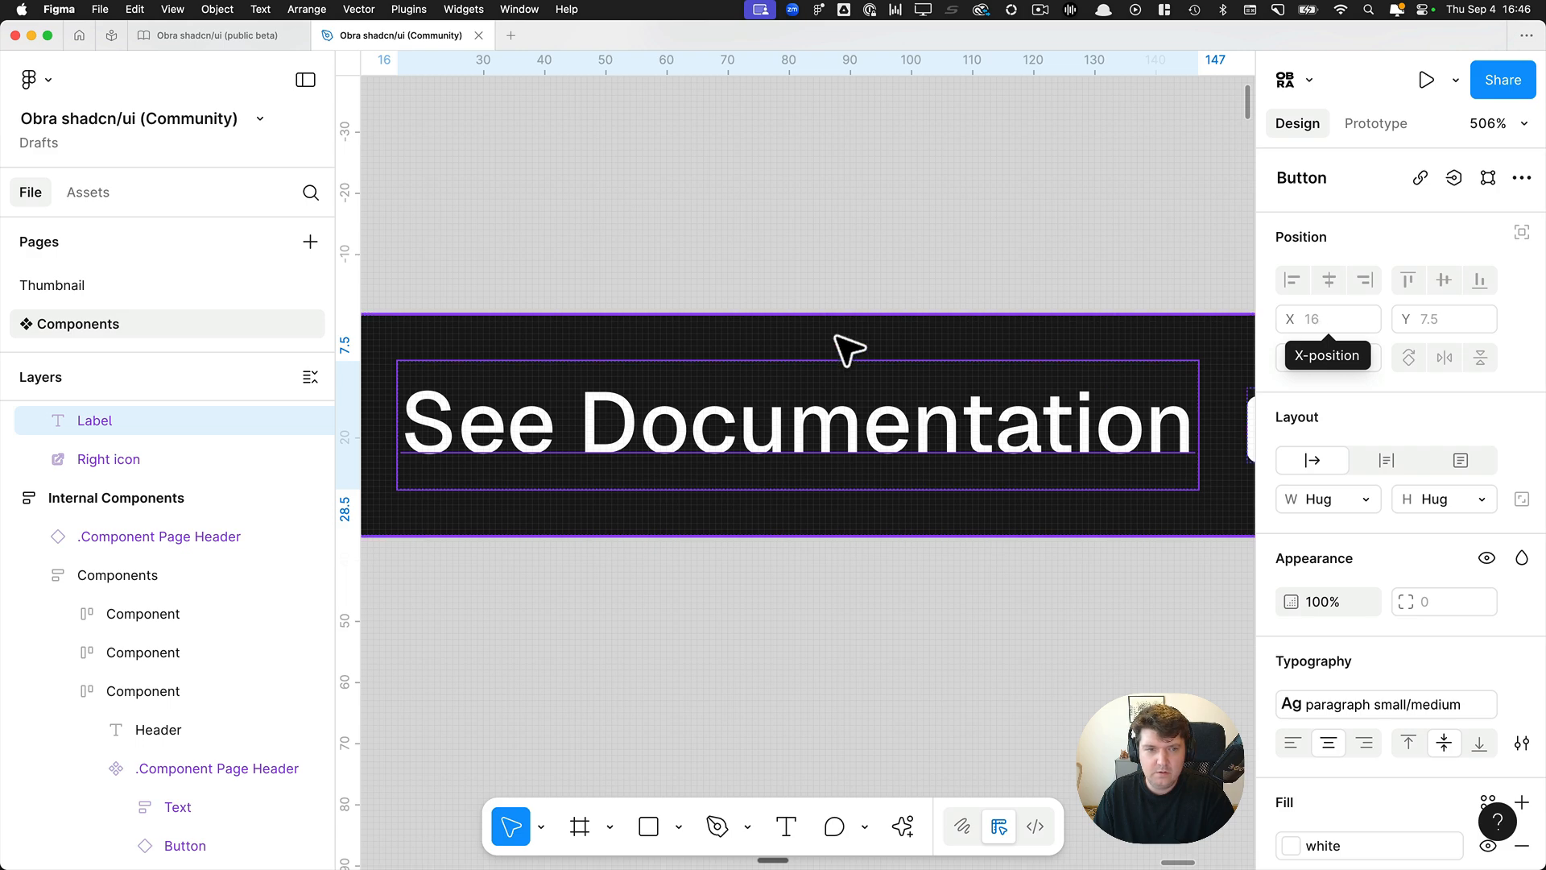
Duplicate the Primary button just below the original and detach the duplicate from its component.
scroll(846, 345, down, 5)
key(Escape)
drag(617, 283, 633, 459)
key(super+alt+b)
Delete the left and right icons from the detached button so only its label remains, and select the button frame.
click(106, 457)
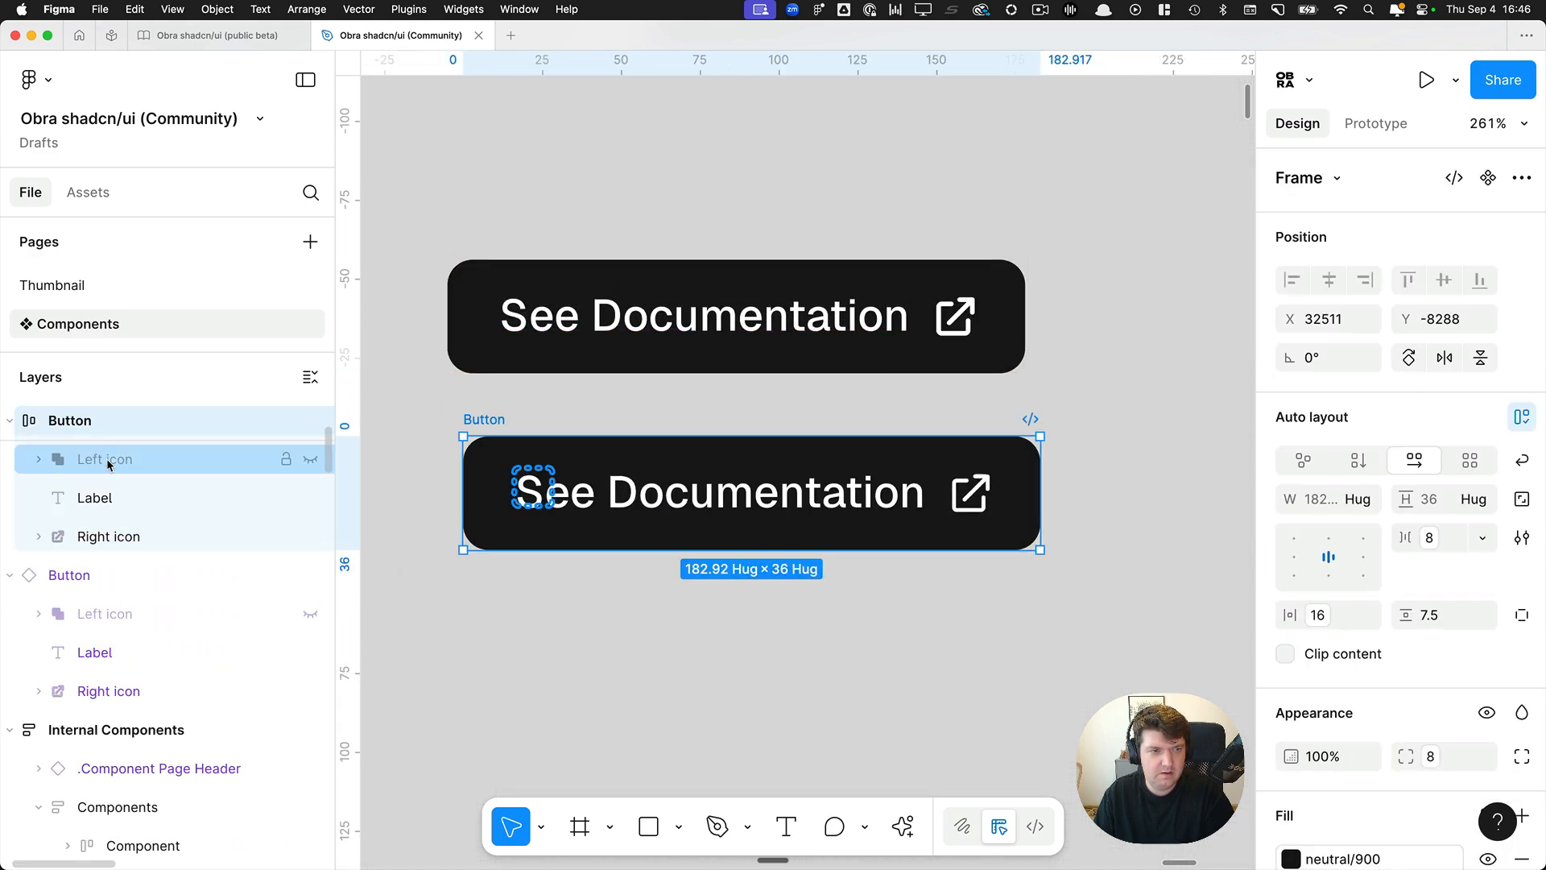
key(Delete)
click(148, 496)
key(Delete)
click(694, 442)
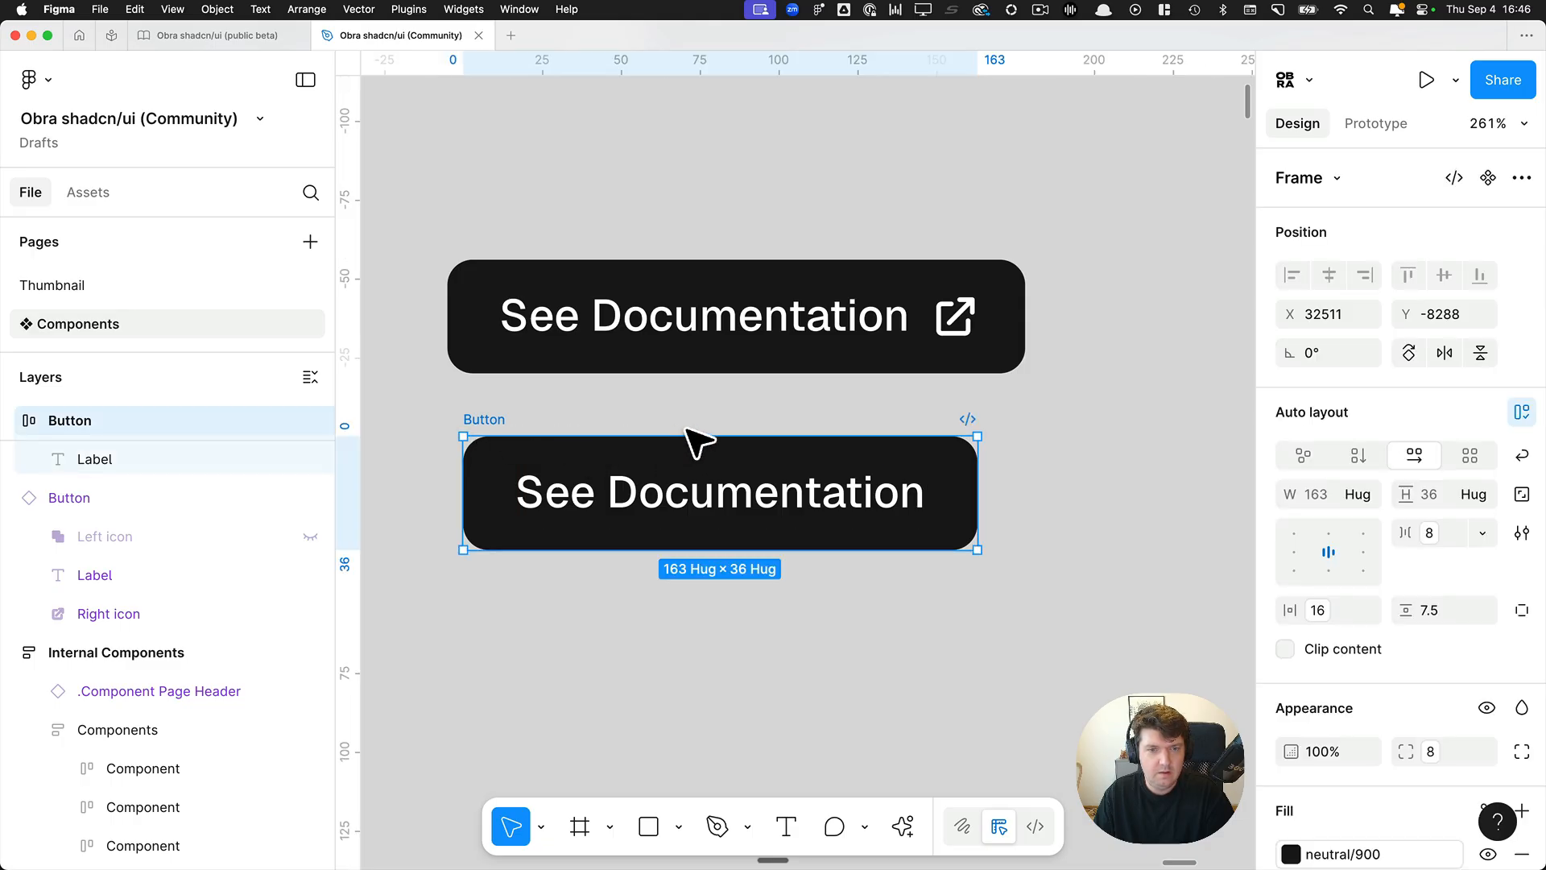
Remove the frame around the detached button's label, and select the Primary button above to examine its auto layout padding.
key(super+shift+g)
scroll(673, 528, up, 3)
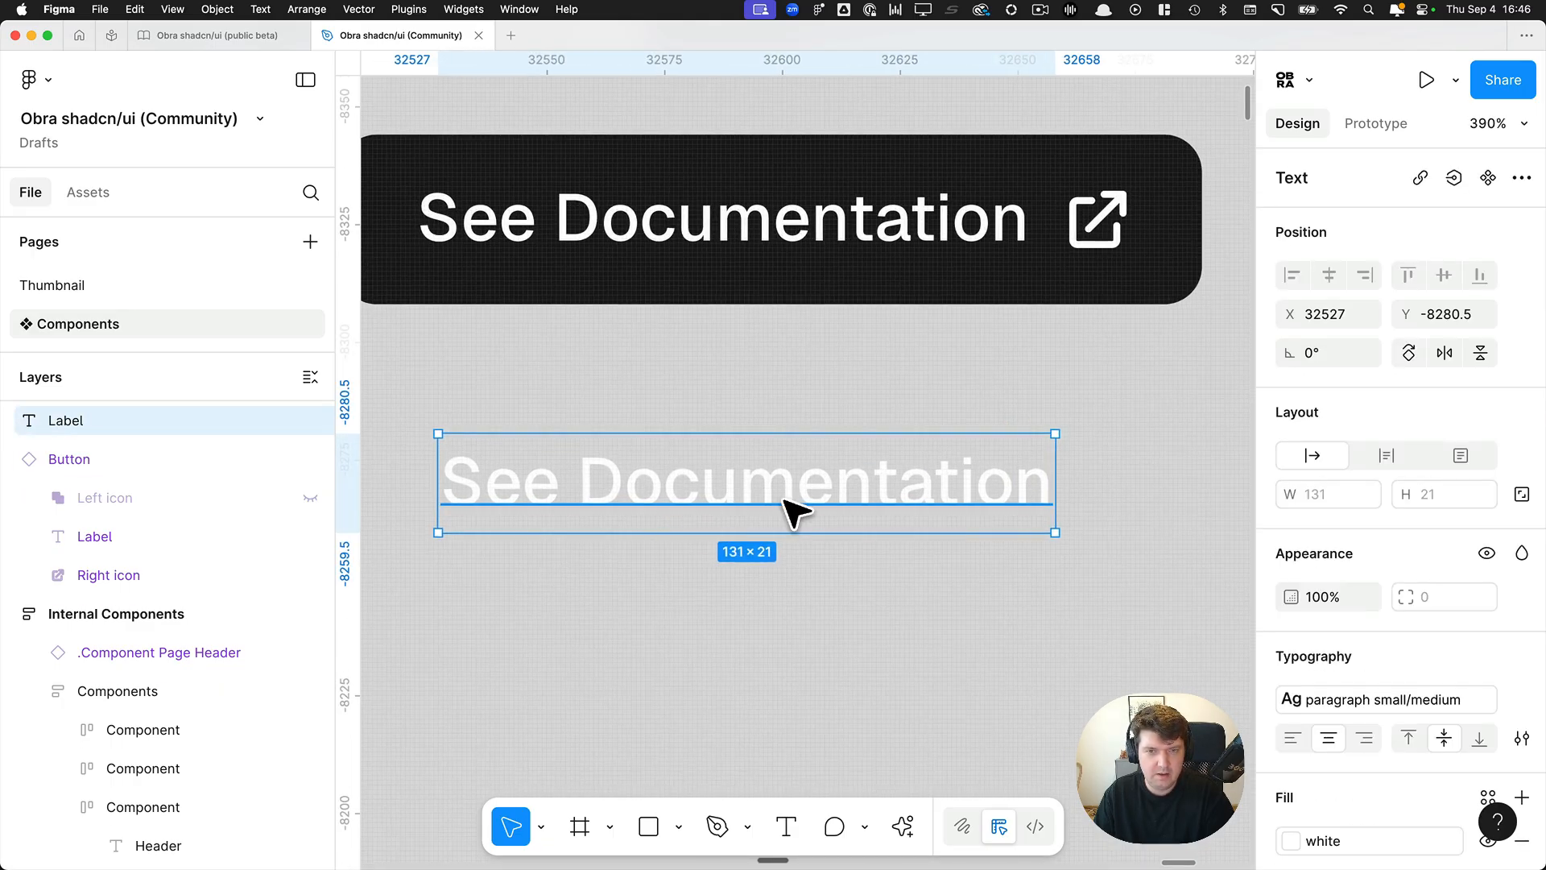
click(748, 346)
click(735, 269)
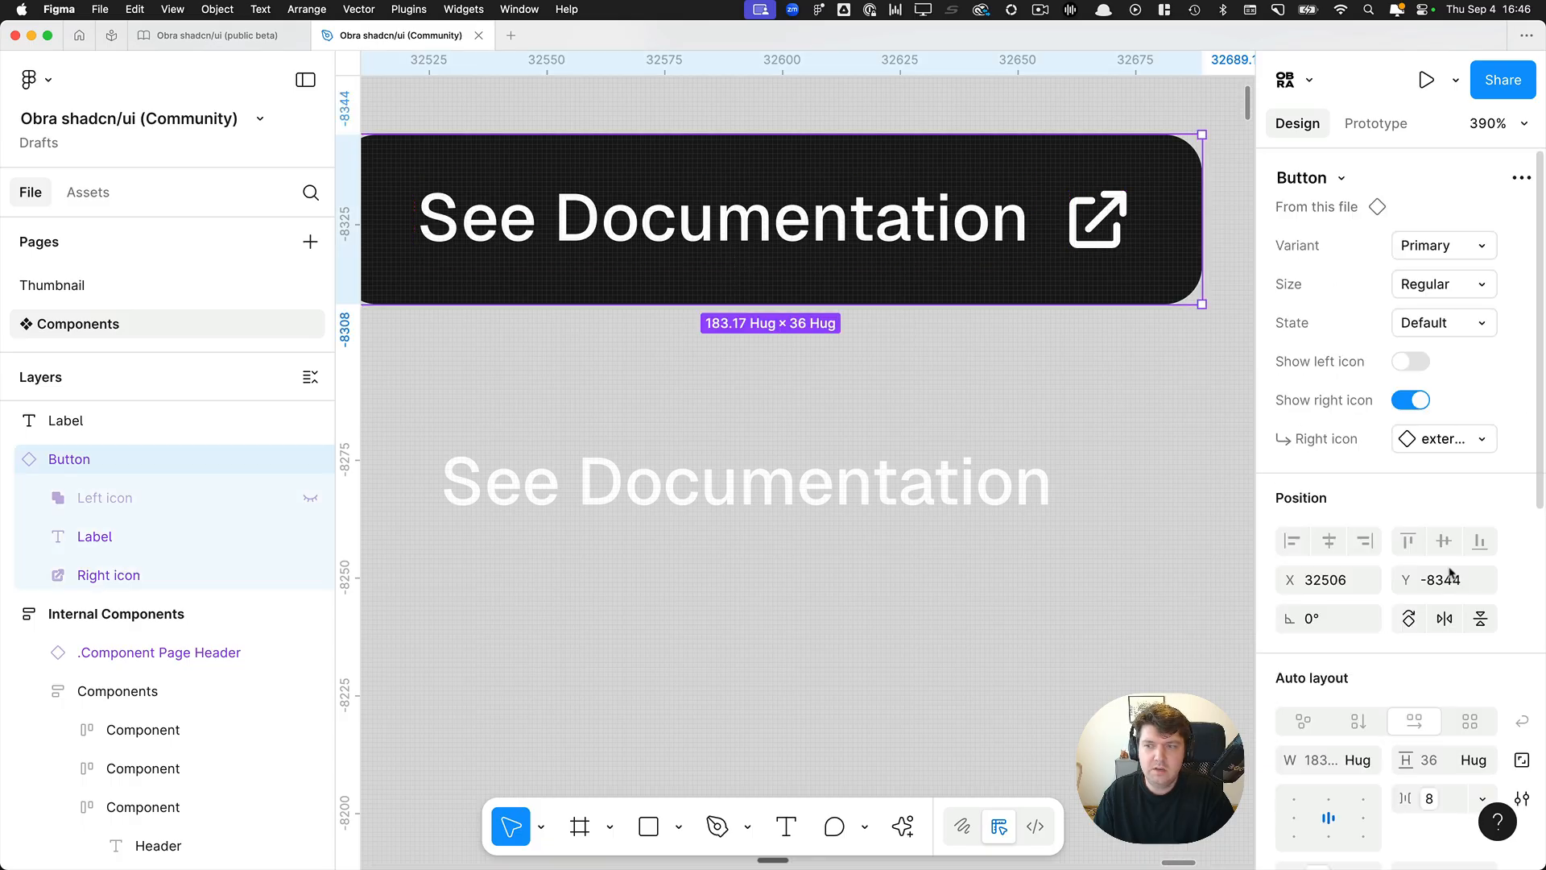
scroll(1444, 580, down, 3)
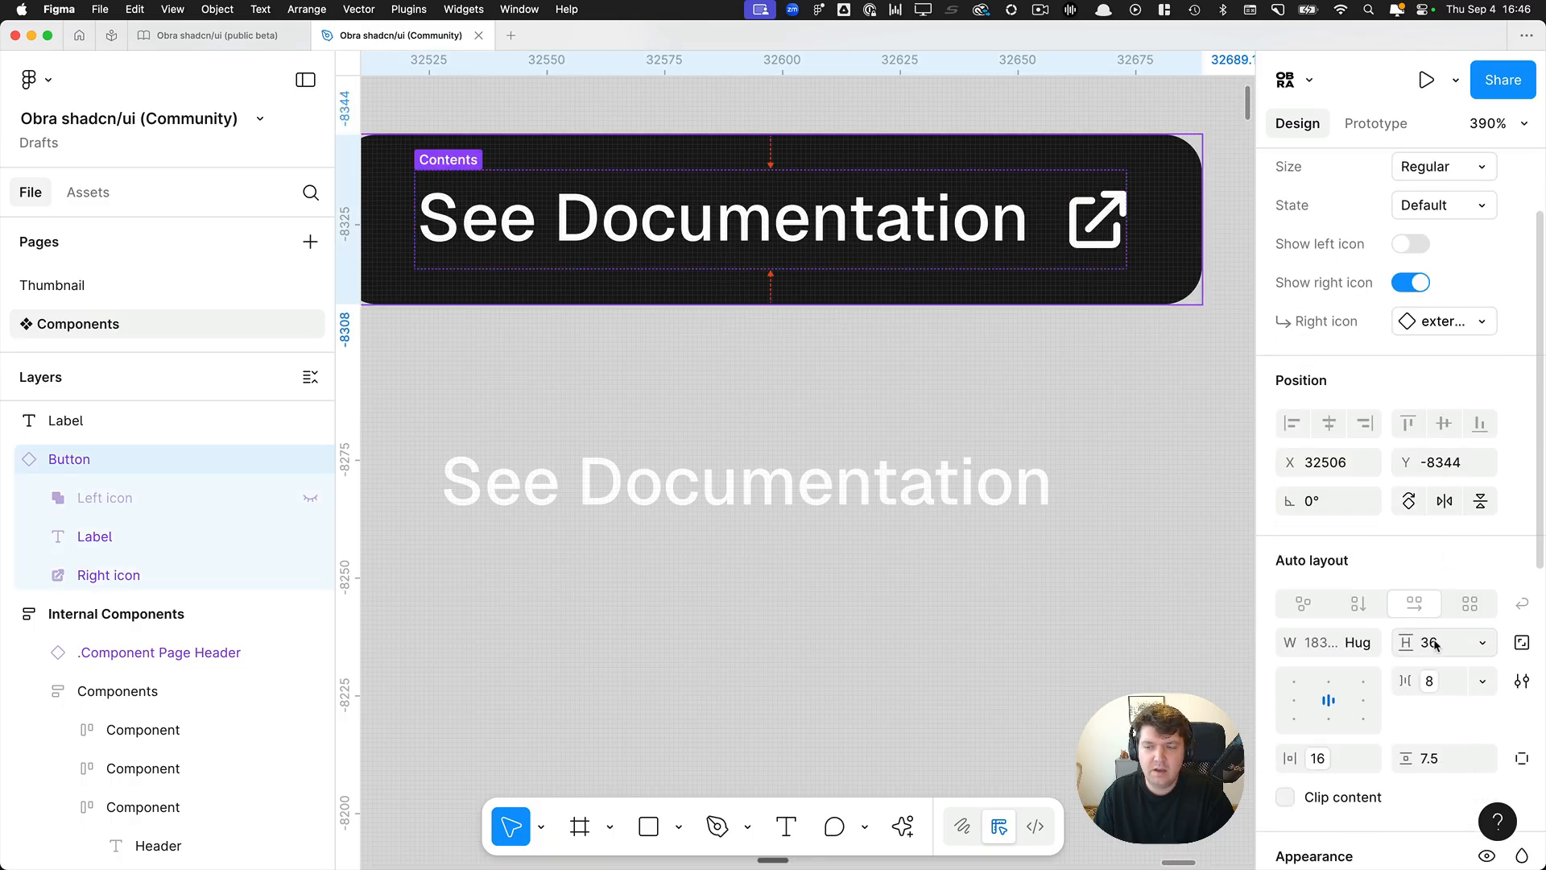
Detach the loose See Documentation label from its text style and set its line height to 160%.
click(775, 519)
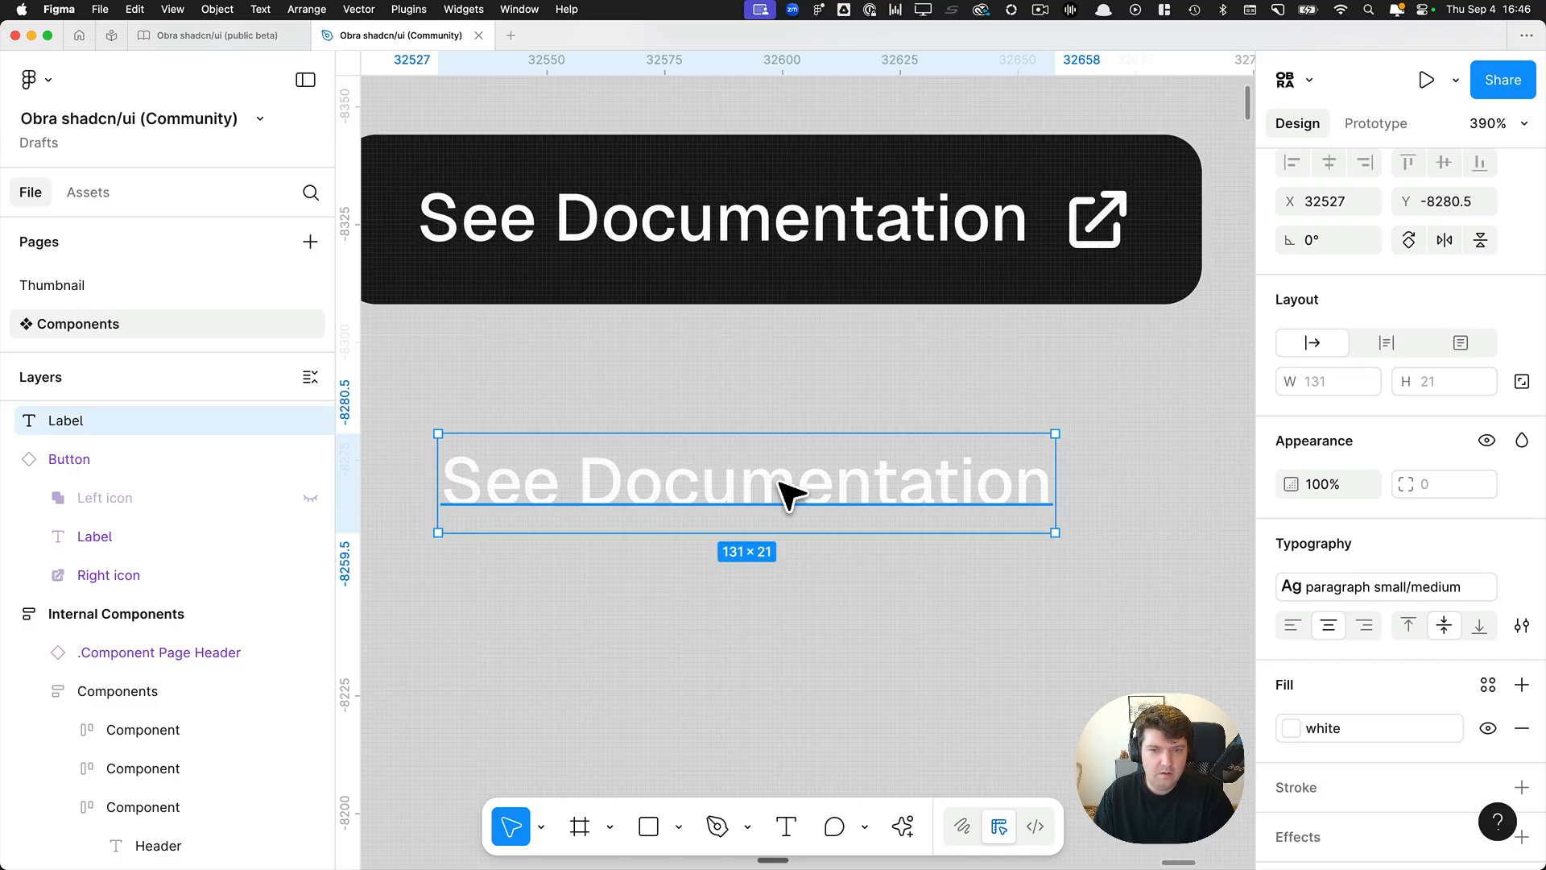
mouse_move(1524, 590)
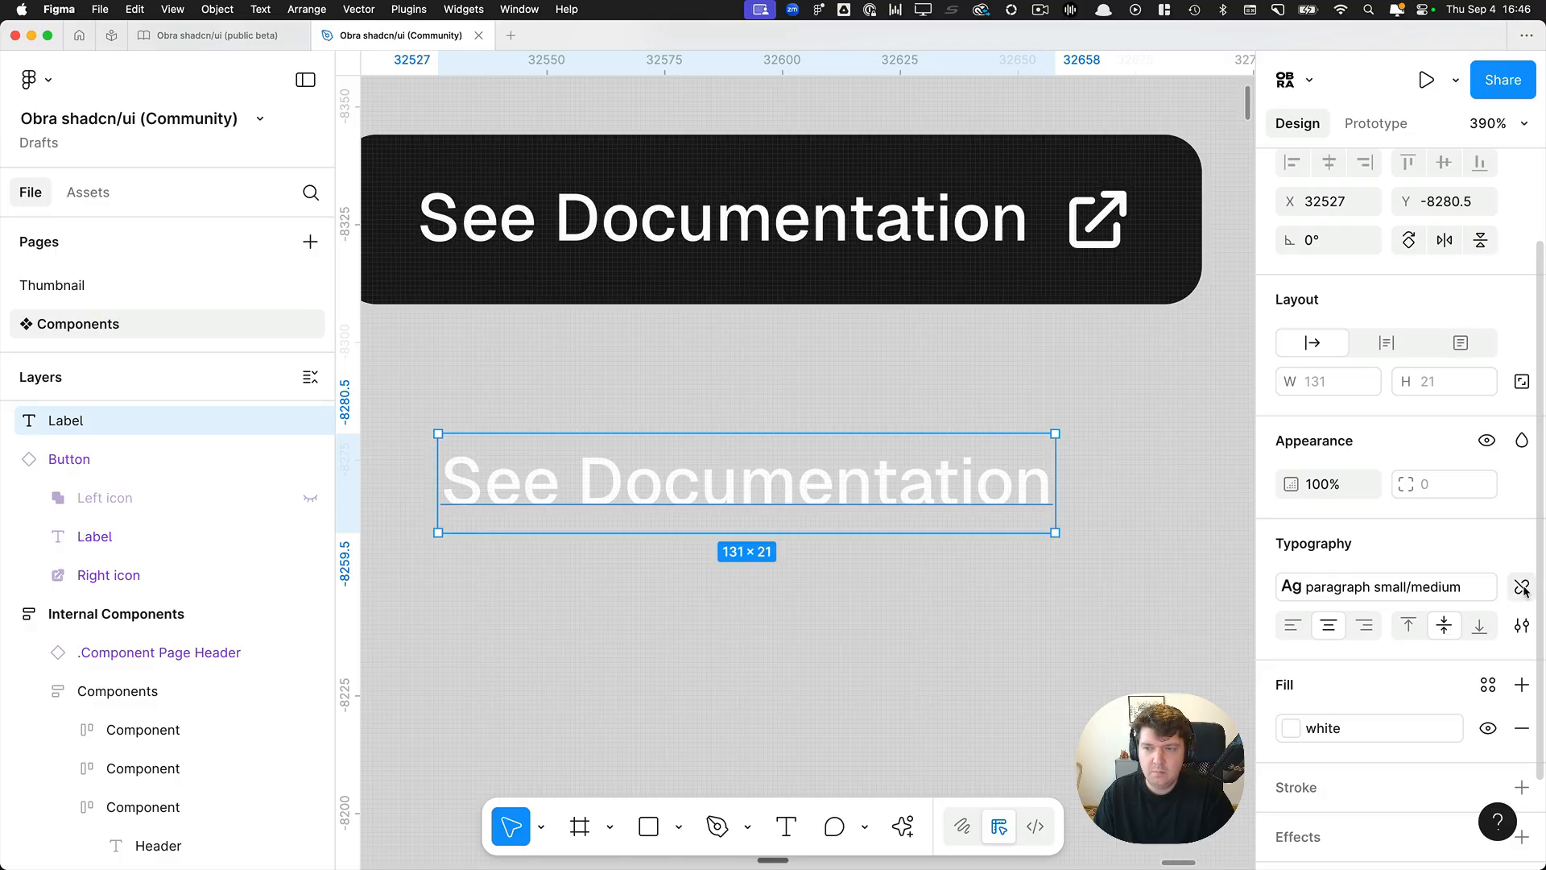
click(1523, 590)
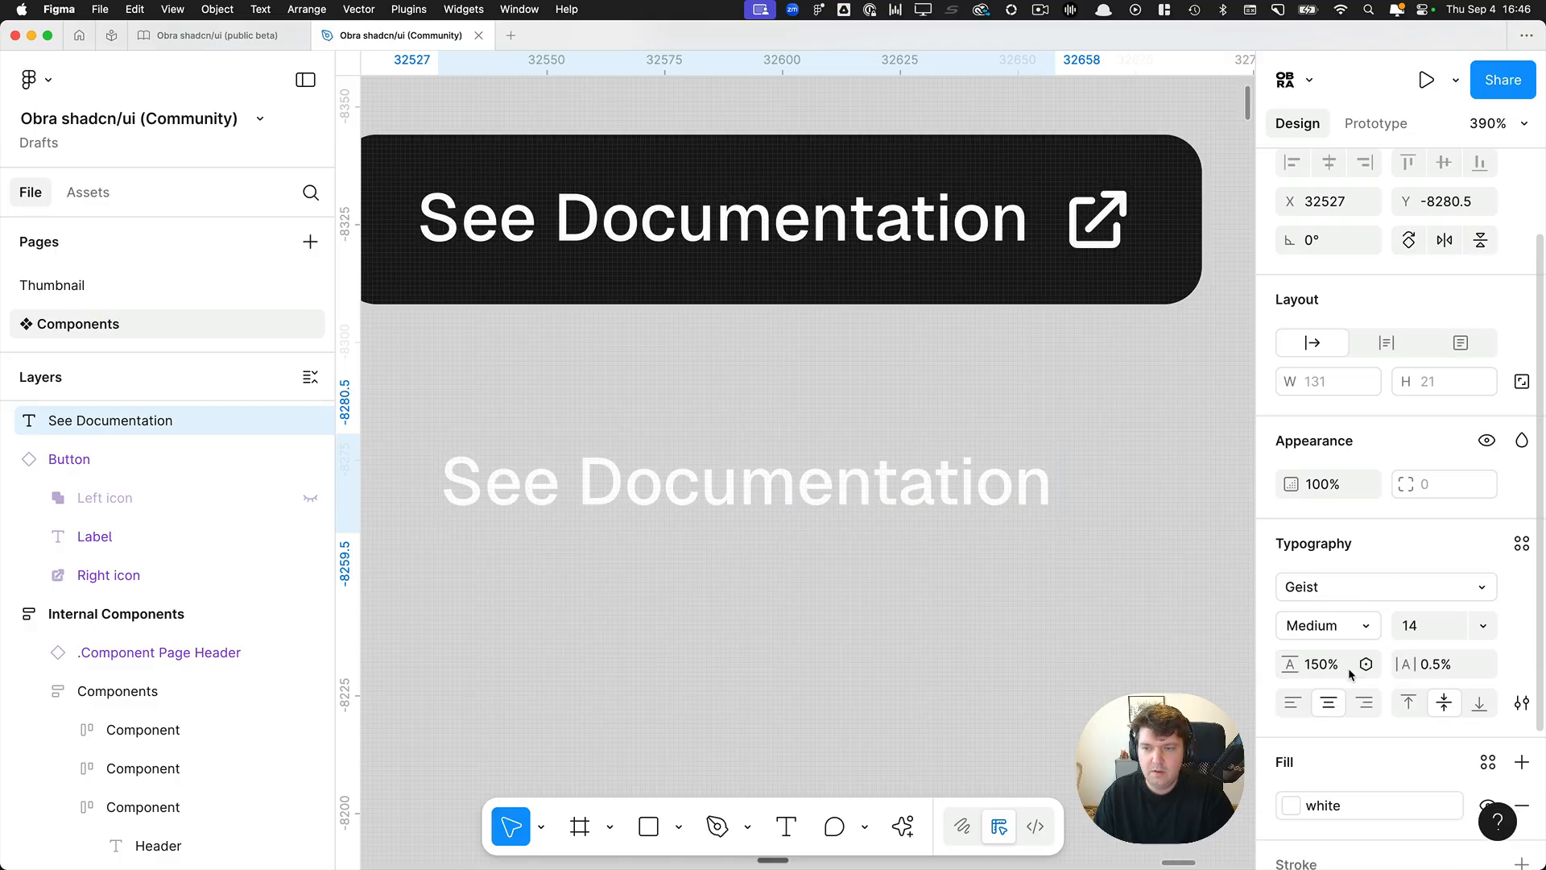
click(1322, 664)
click(1321, 665)
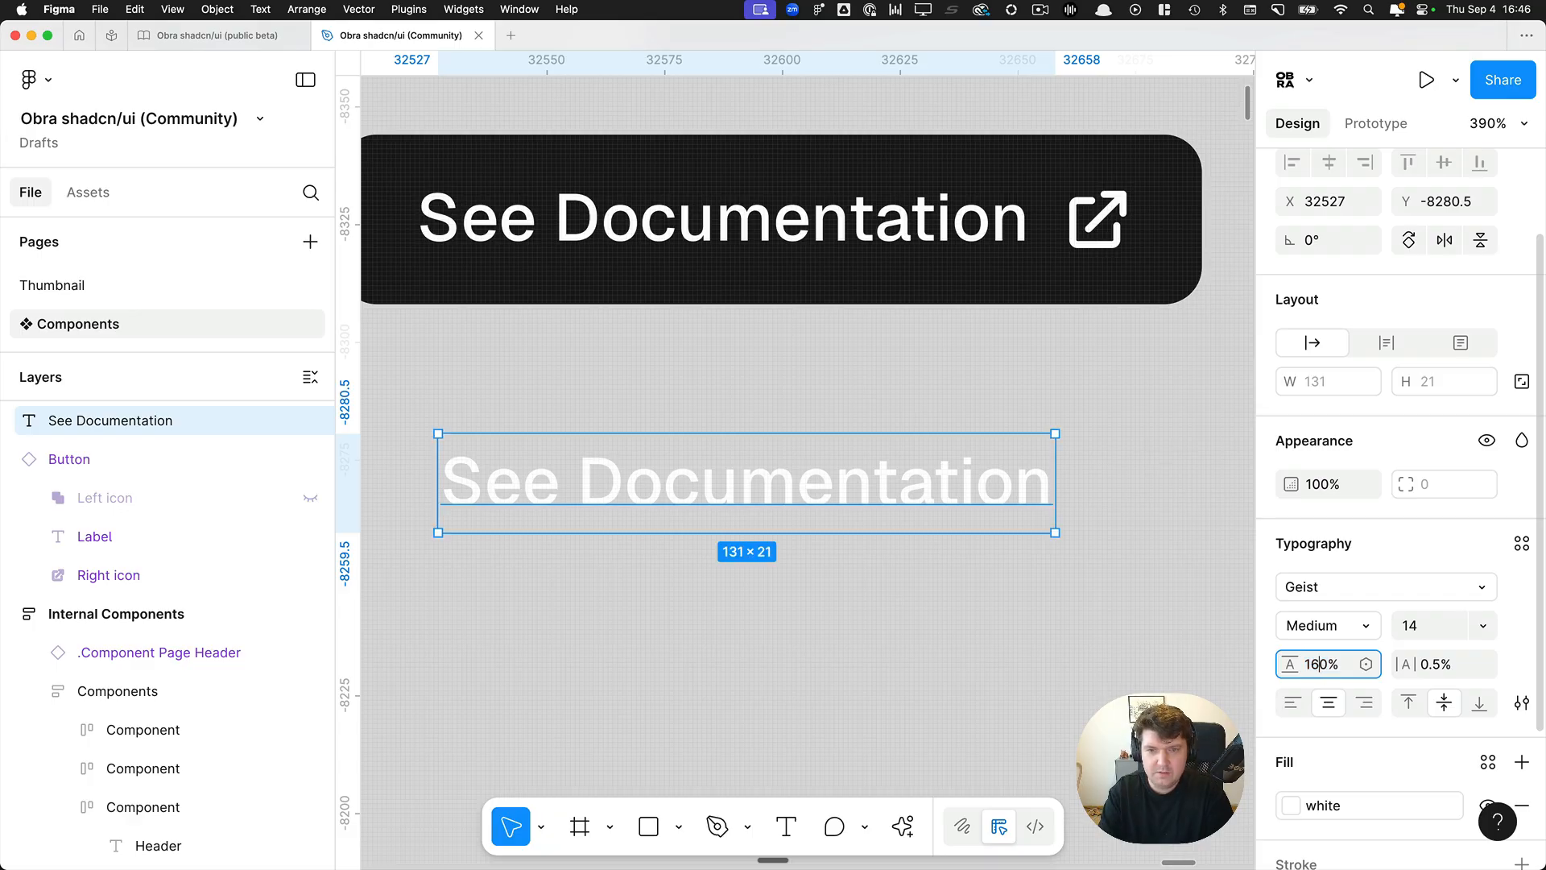
text(6)
key(Return)
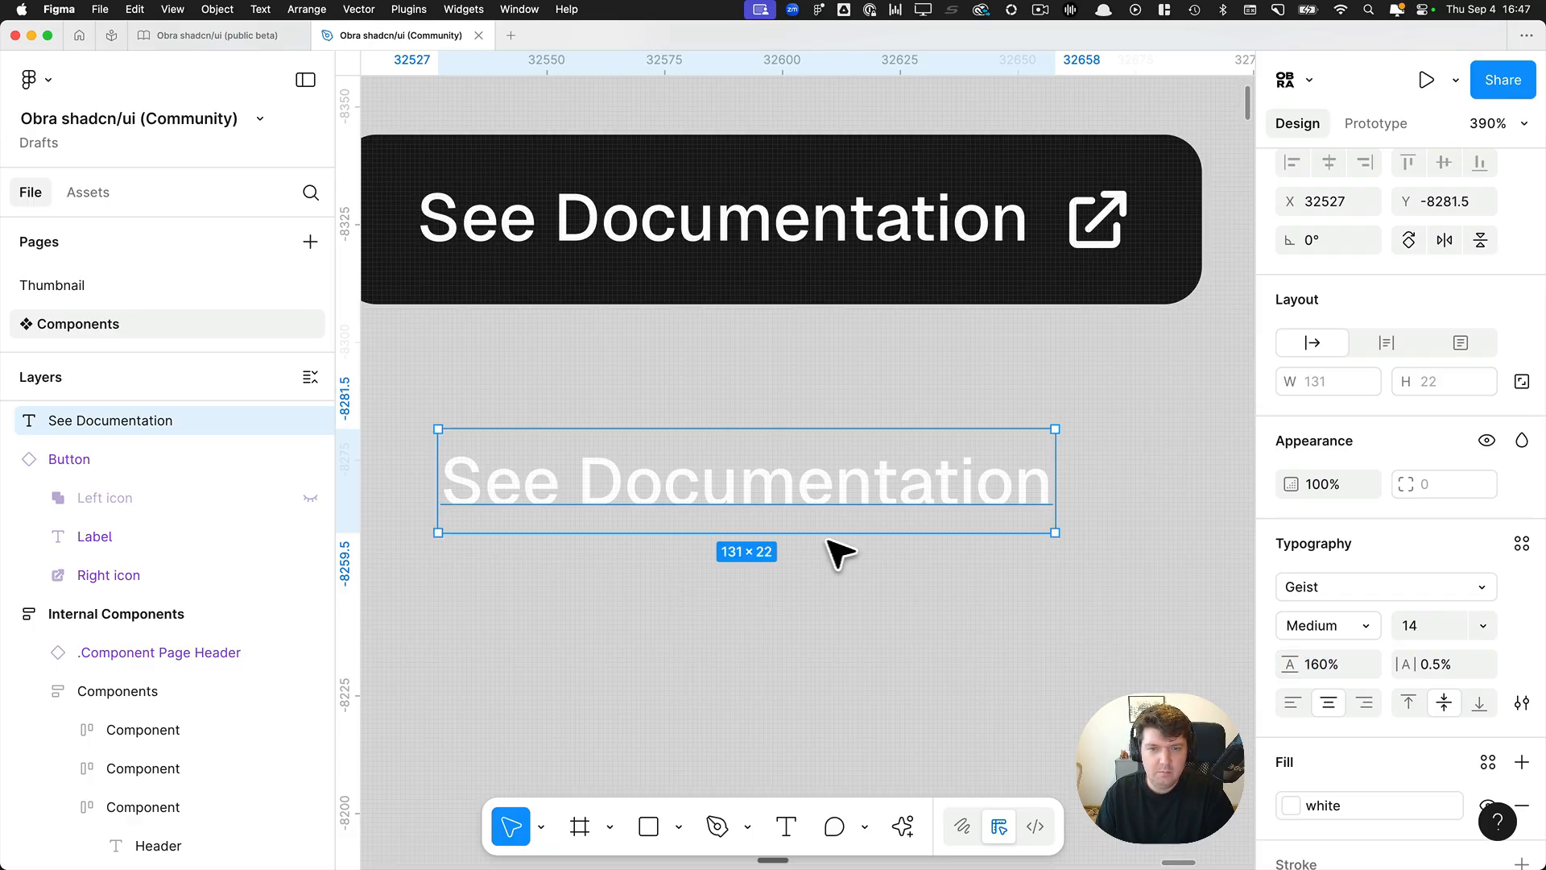
Add a second line reading "Hello" directly beneath See Documentation in the loose label.
key(Return)
key(Right)
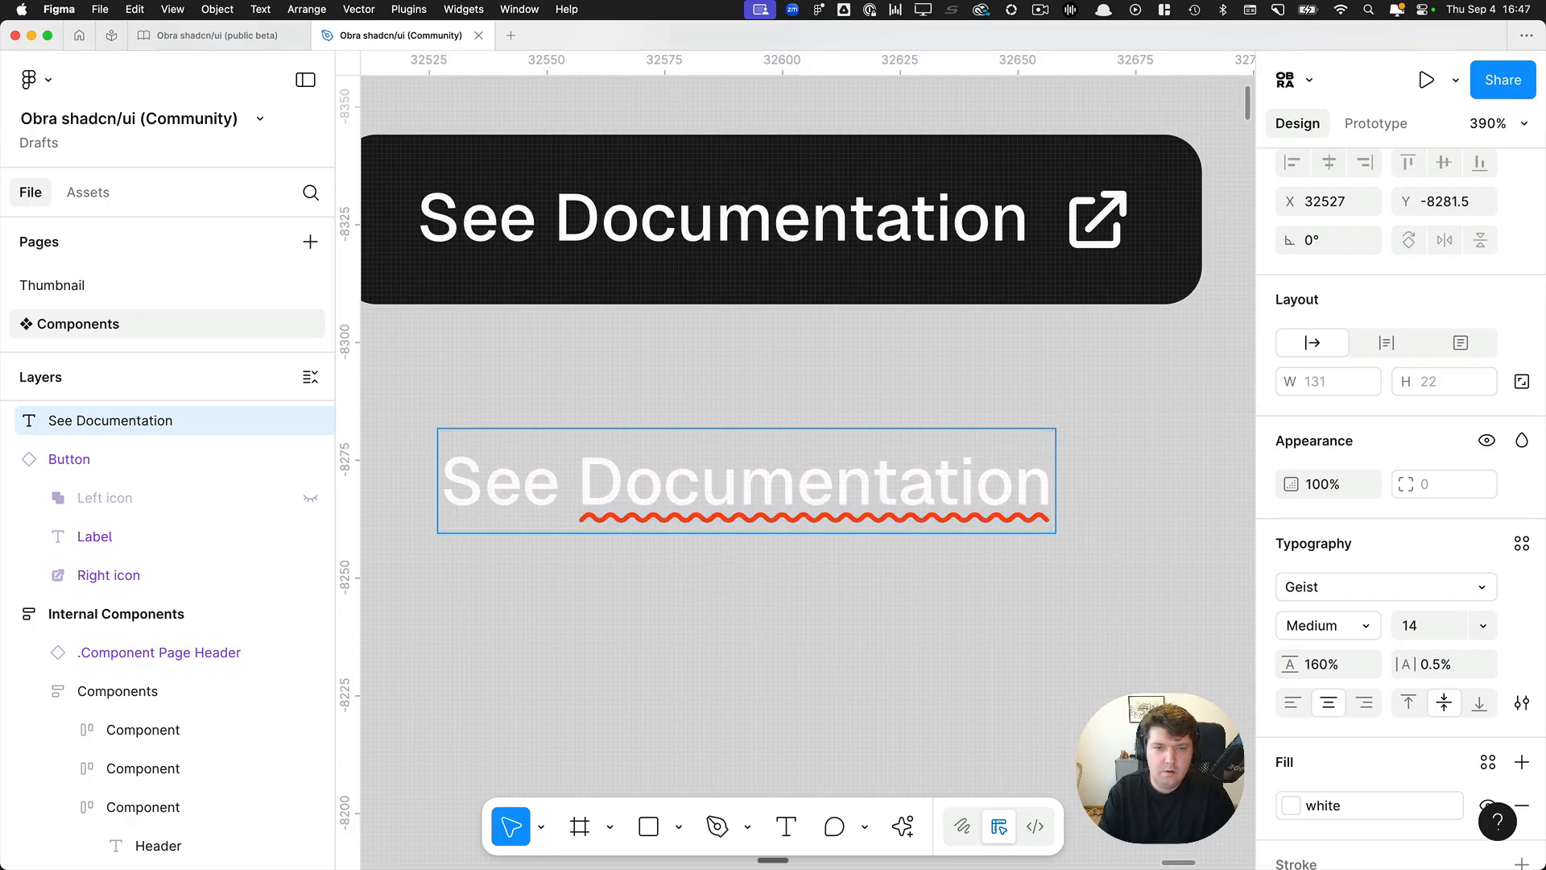
key(Return)
text(Hello)
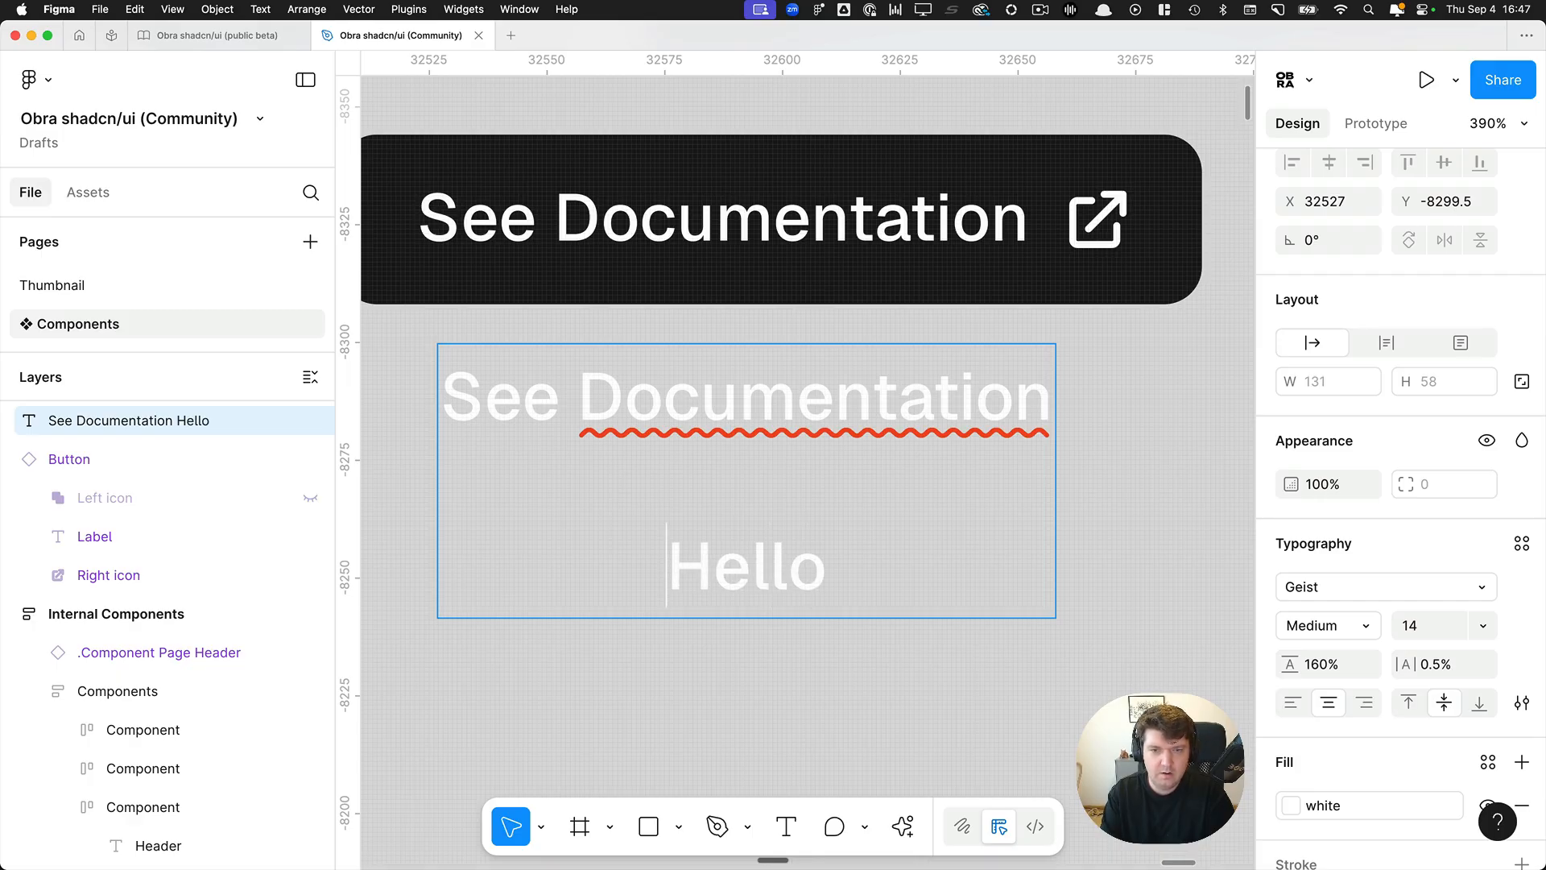
key(Escape)
key(Return)
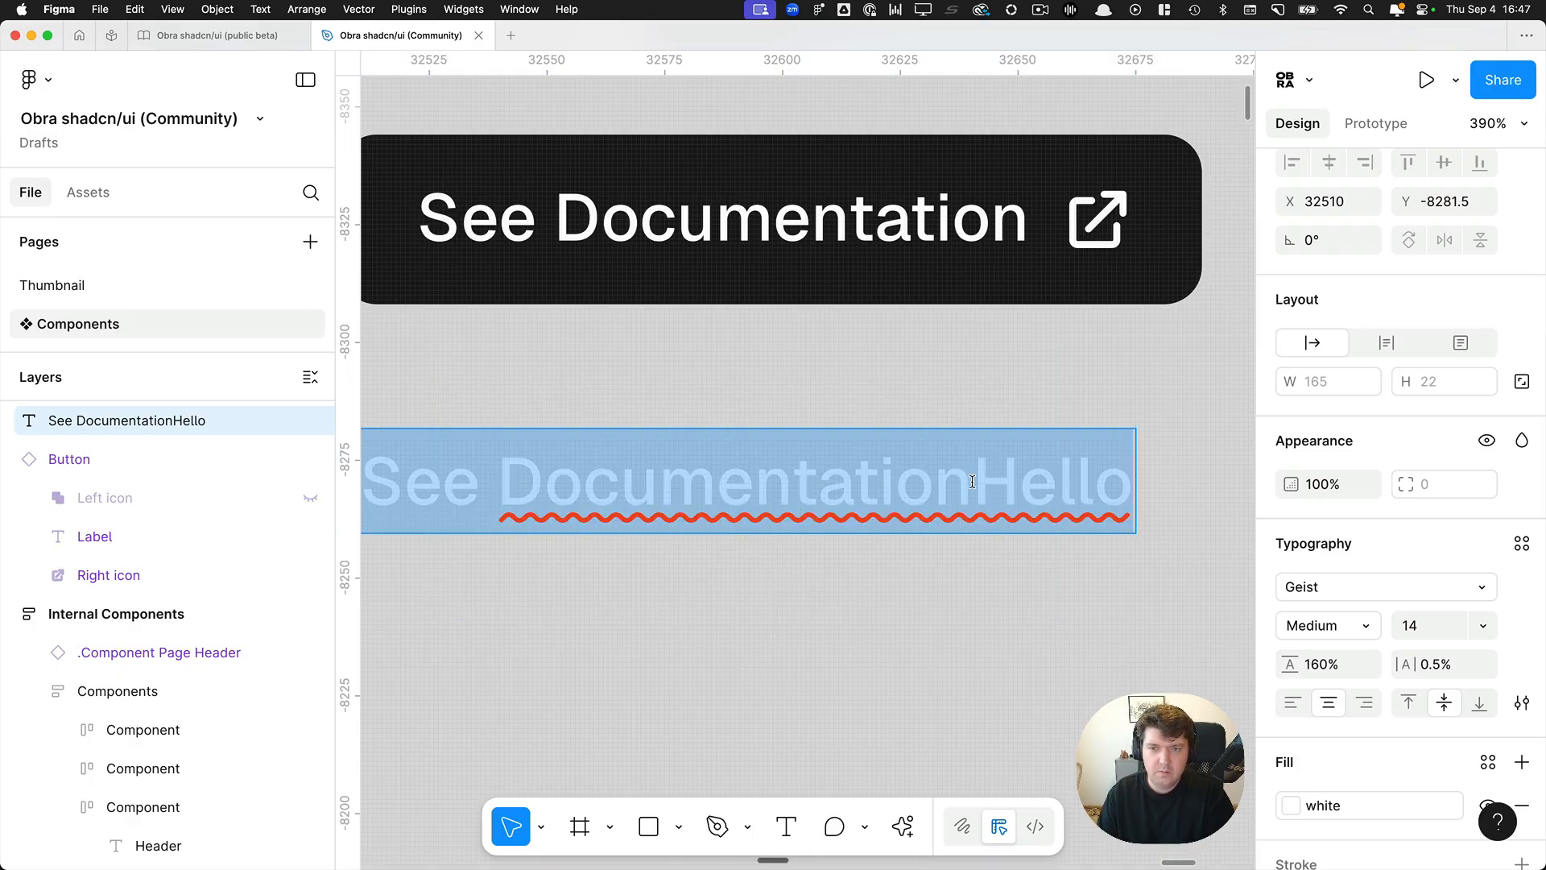
click(972, 481)
key(Return)
key(Escape)
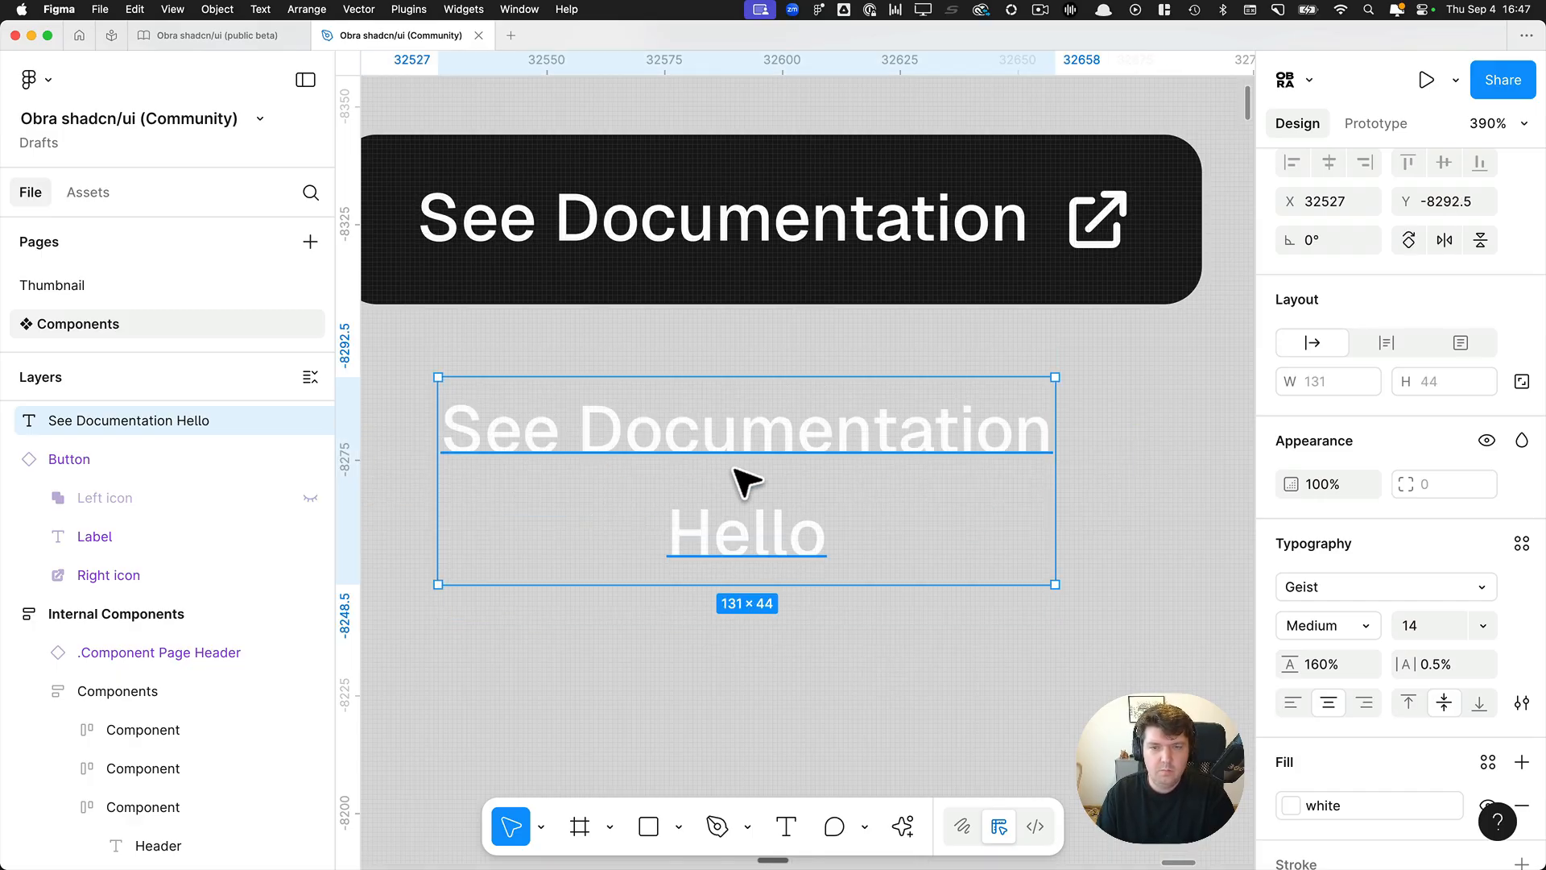
Set the two-line label's line height to 115%.
click(1319, 665)
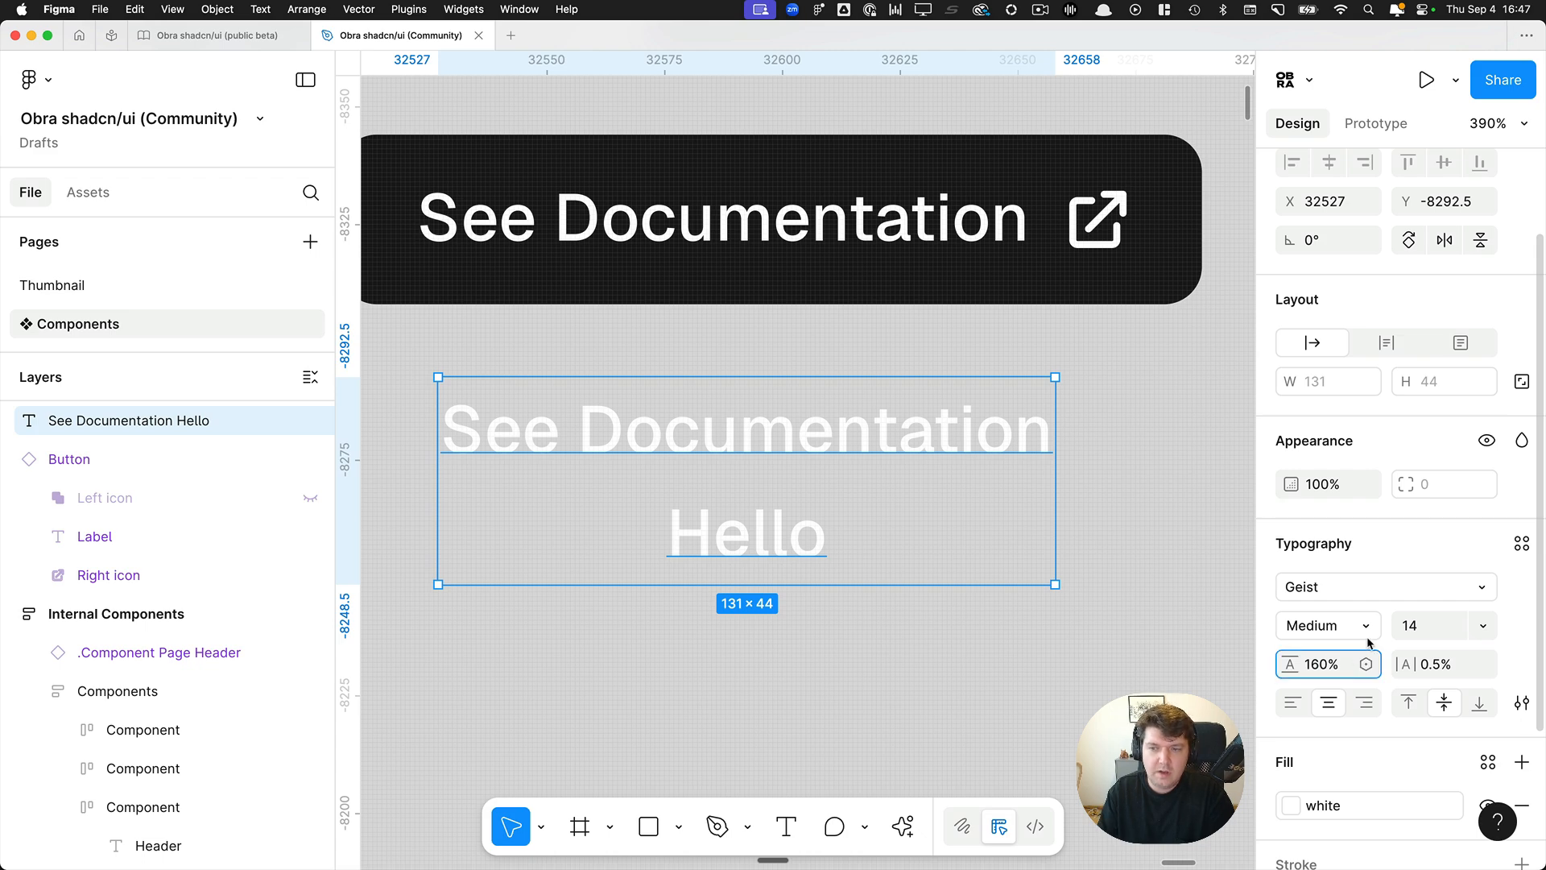
text(1)
key(shift+Right)
text(5)
key(Return)
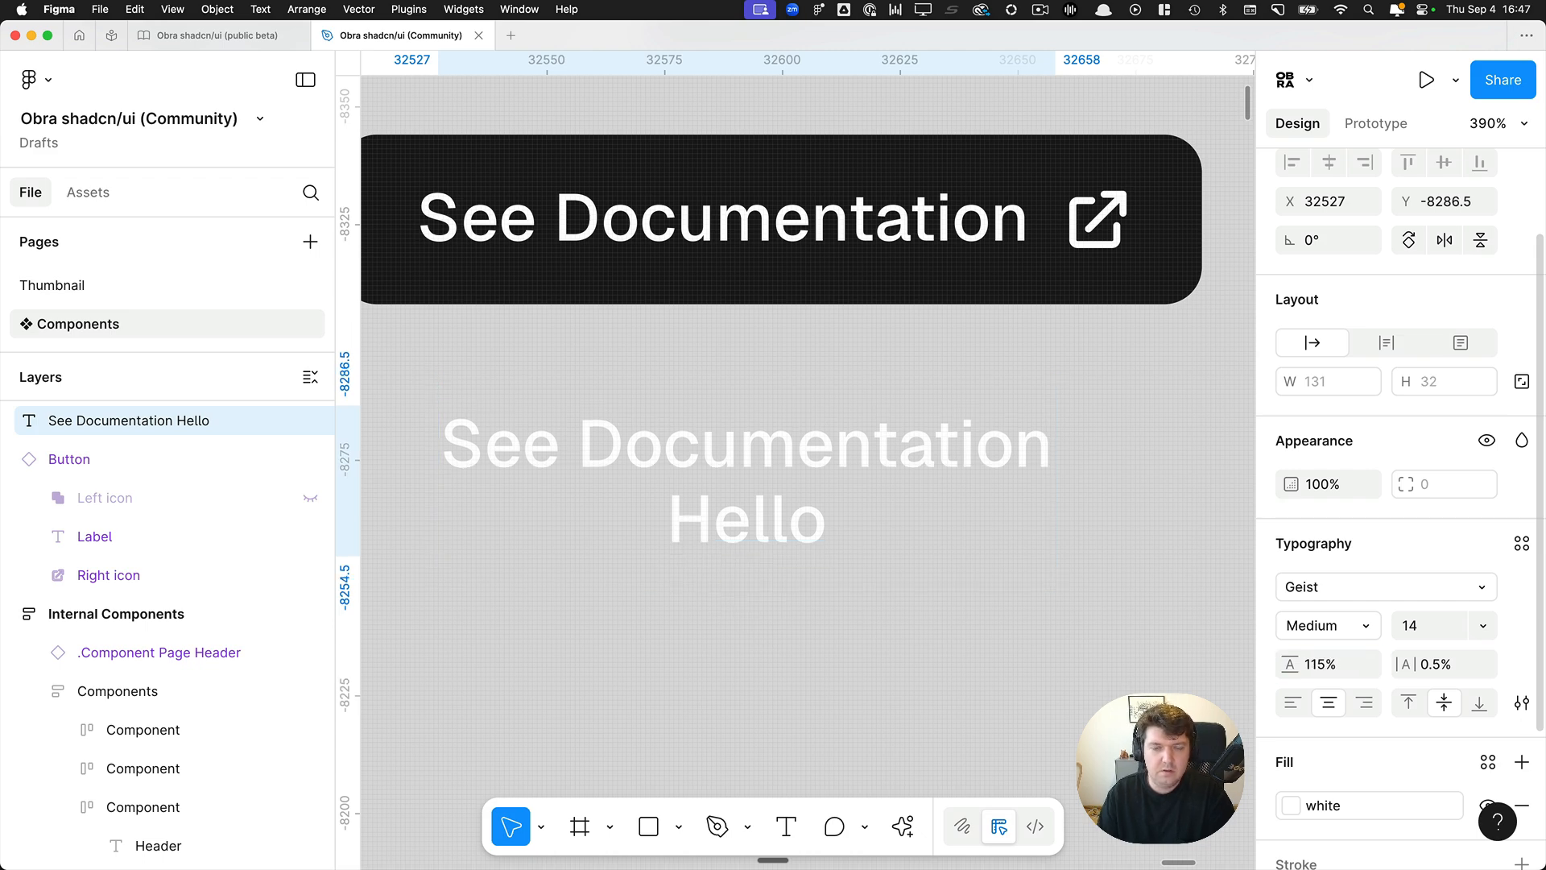
Create a new text style named "Button" from the two-line label.
click(607, 234)
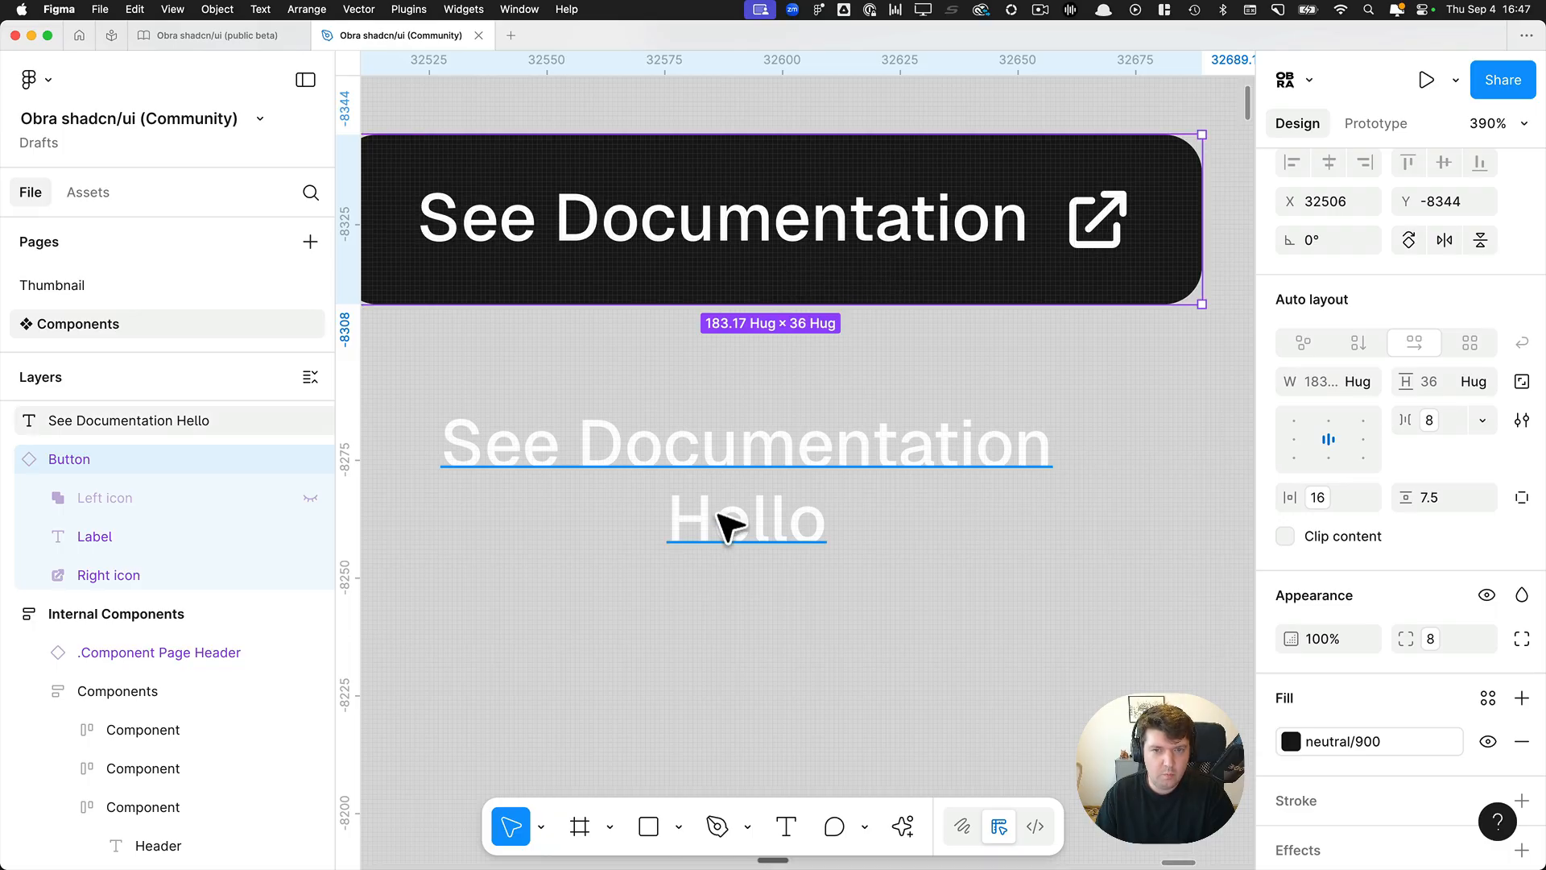
click(750, 491)
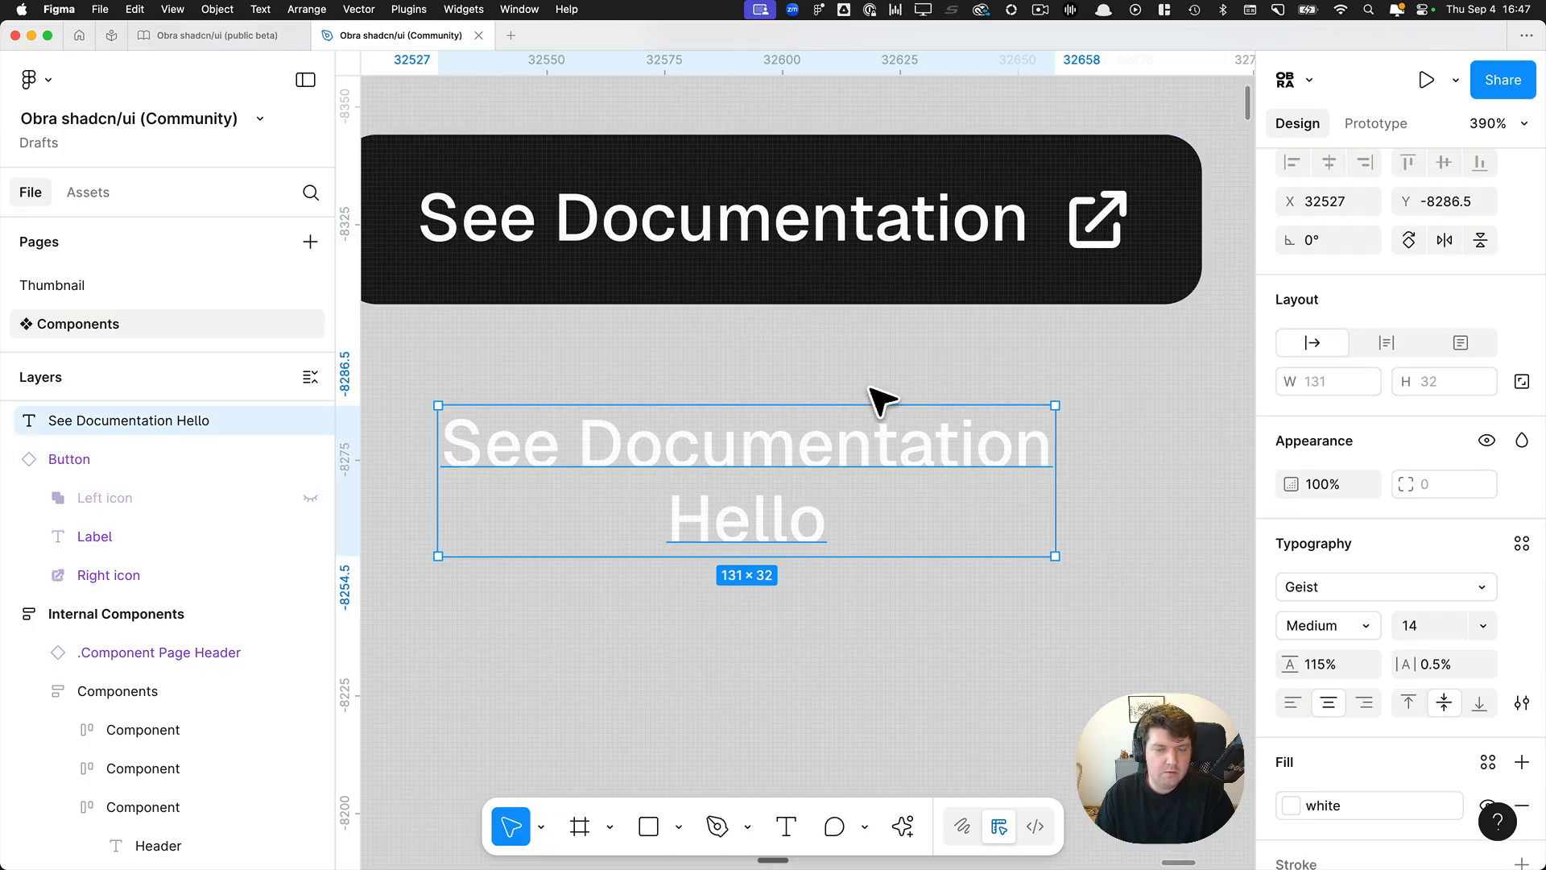
click(1522, 546)
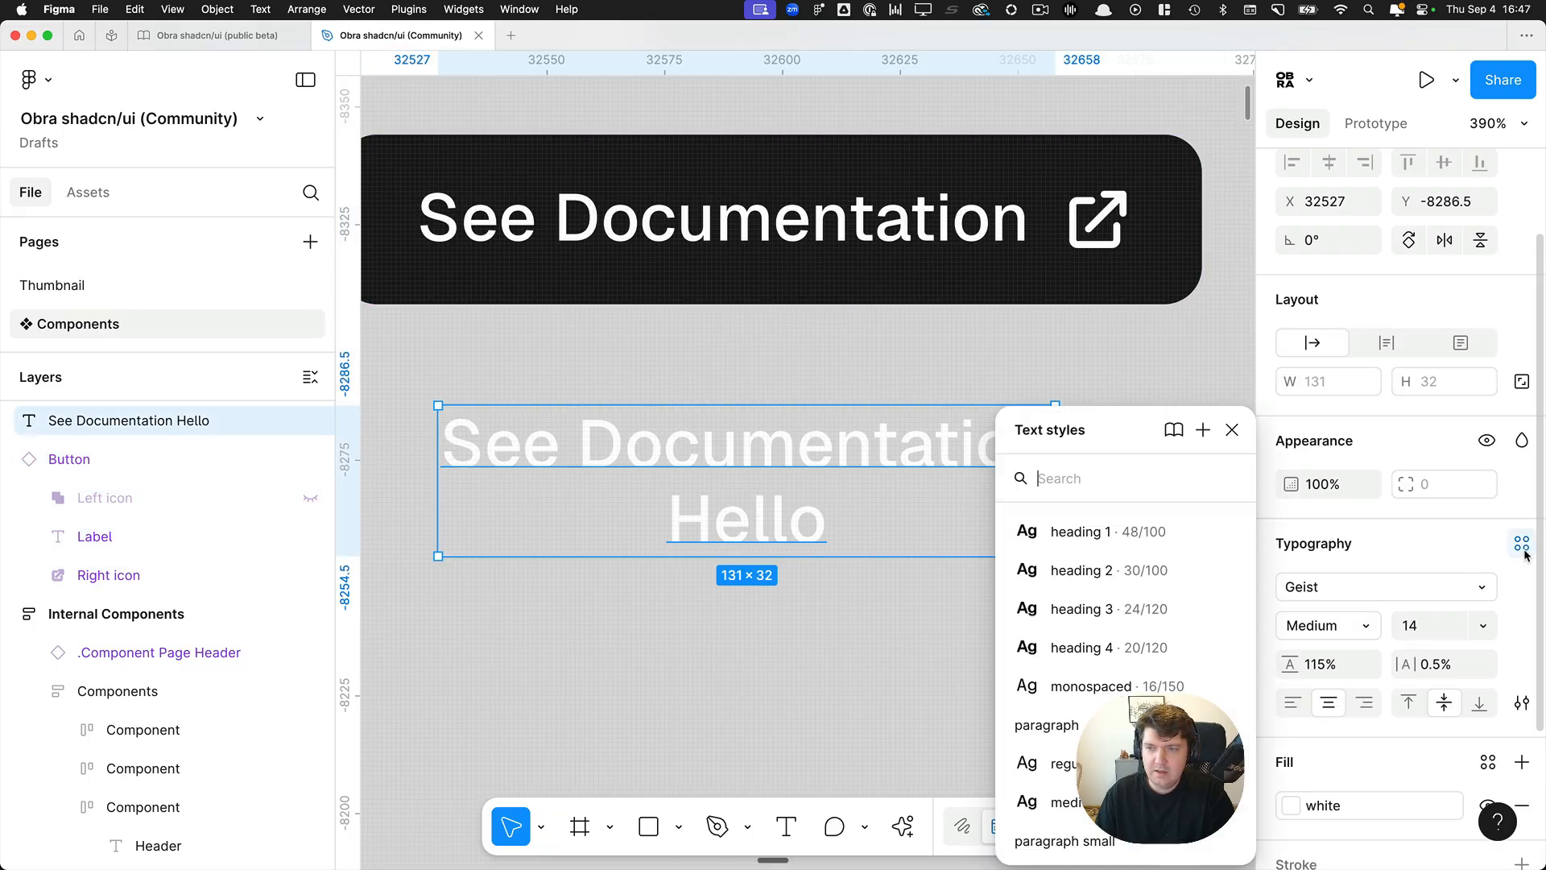
click(1203, 431)
text(Button)
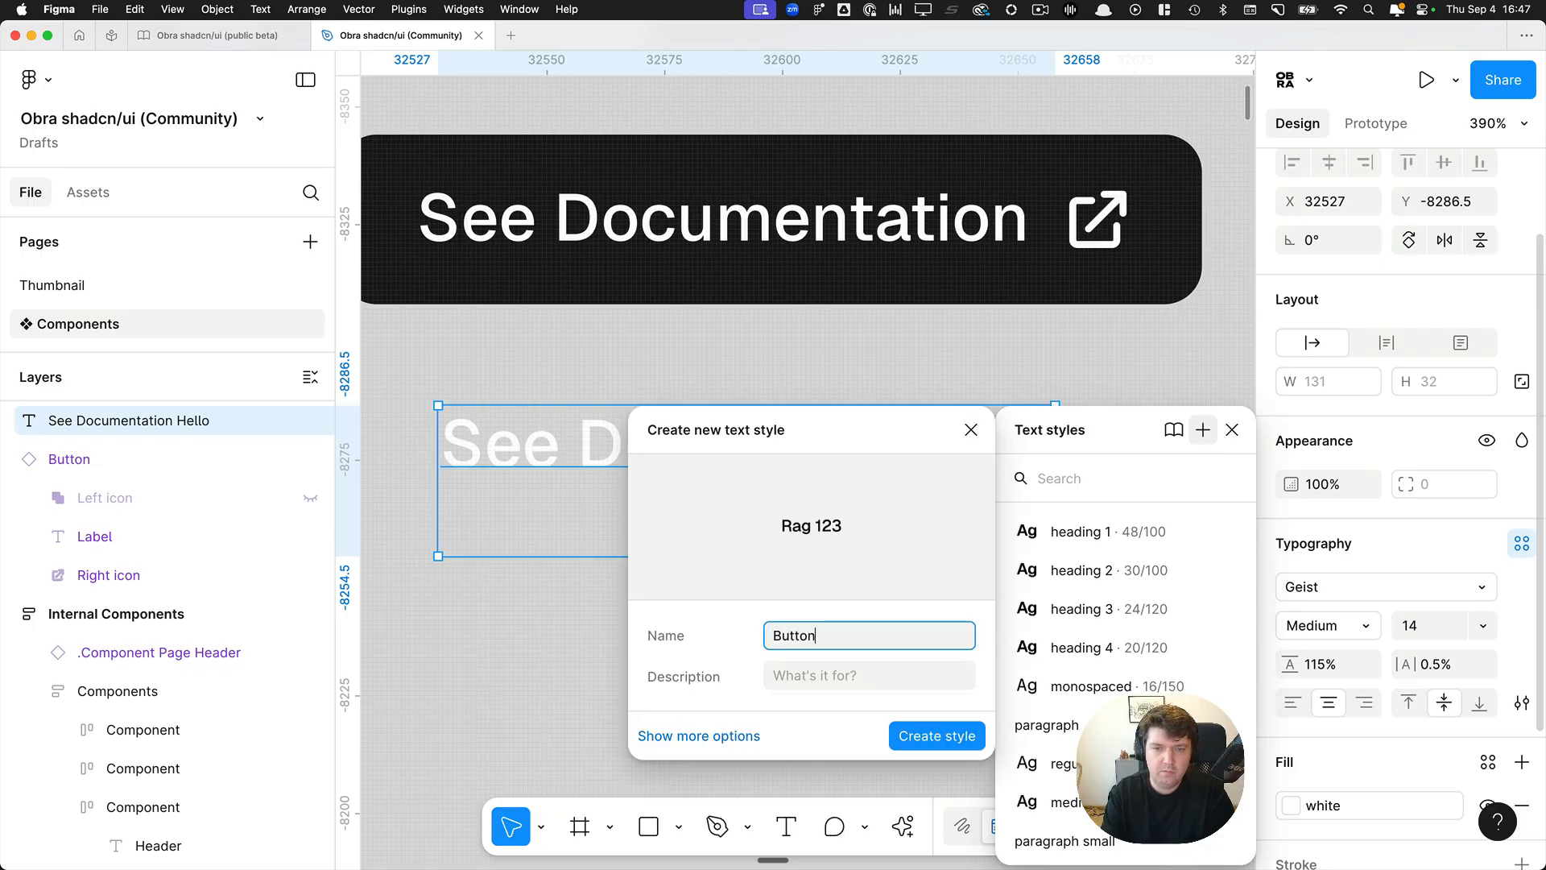
key(Return)
Delete the loose two-line label and the Primary button copy from the canvas.
scroll(745, 431, down, 1)
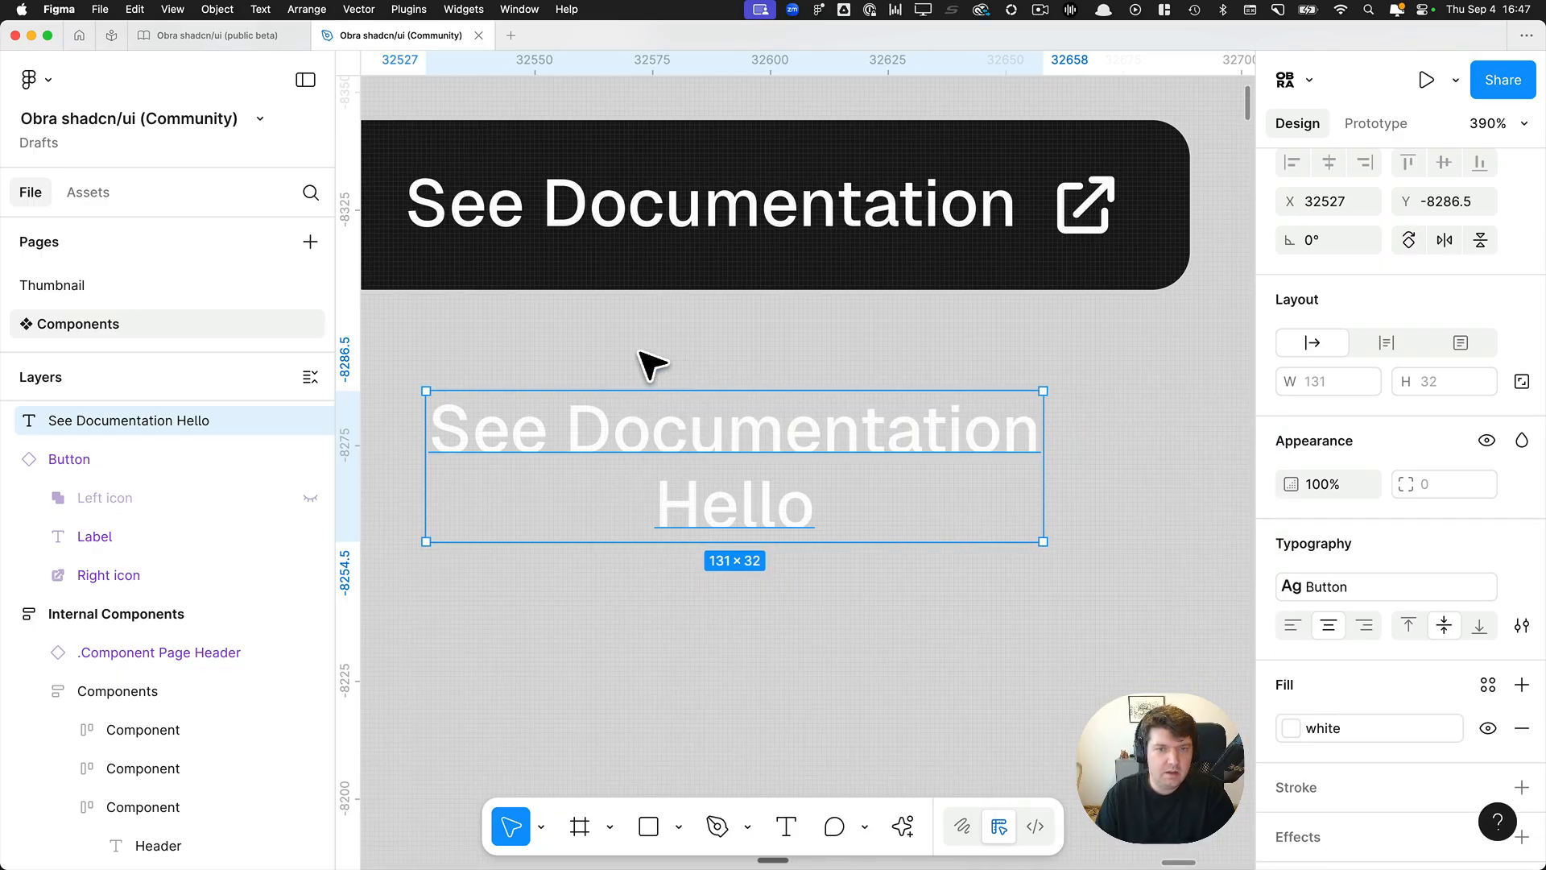
scroll(649, 363, left, 2)
key(Delete)
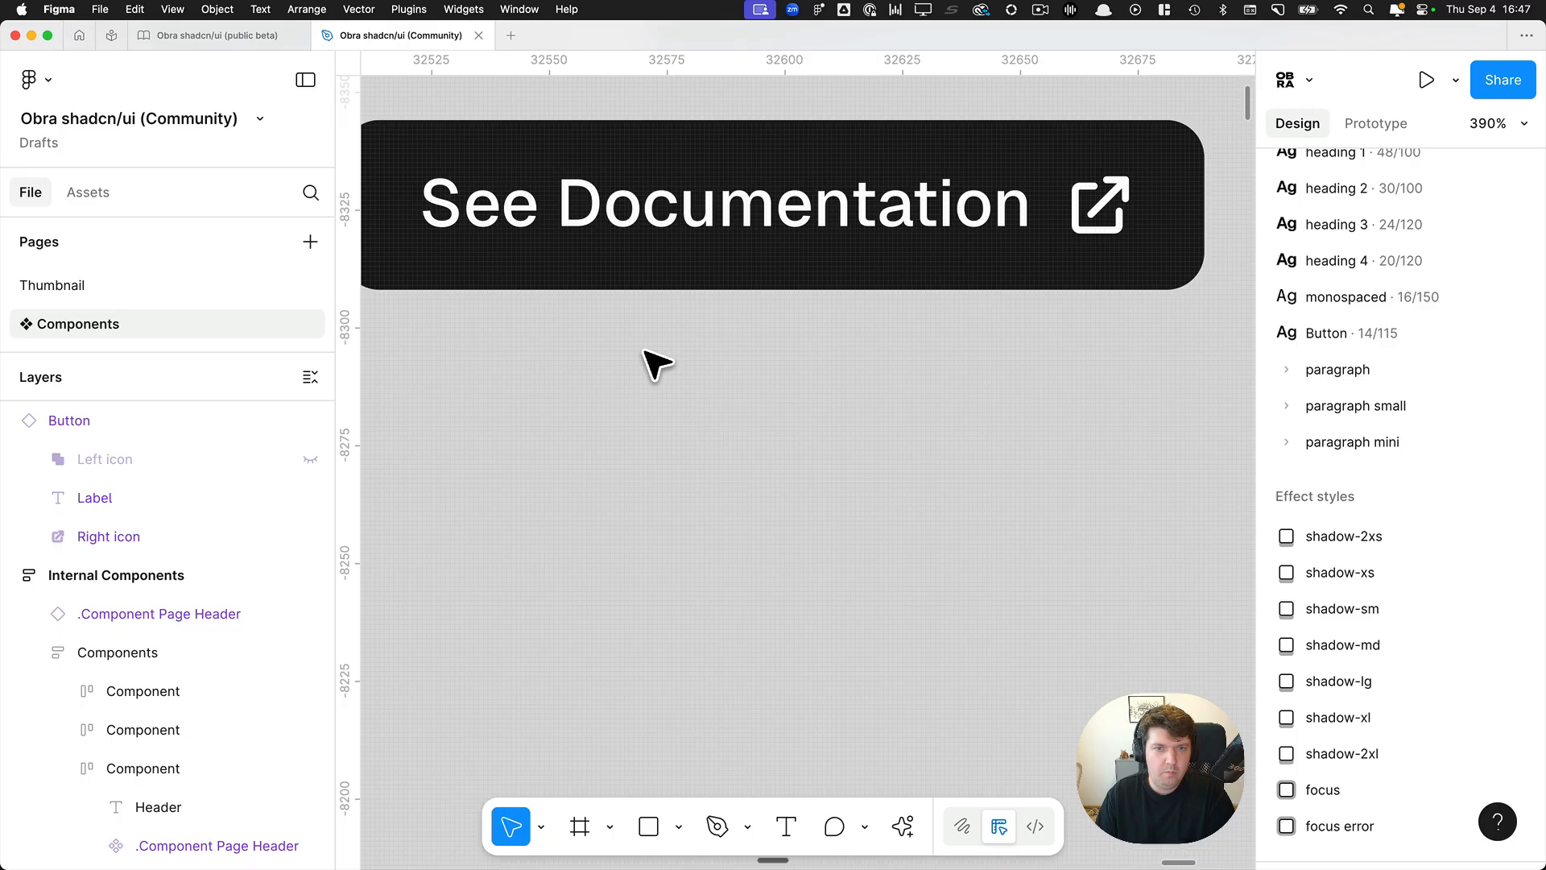
click(674, 277)
scroll(1485, 406, up, 4)
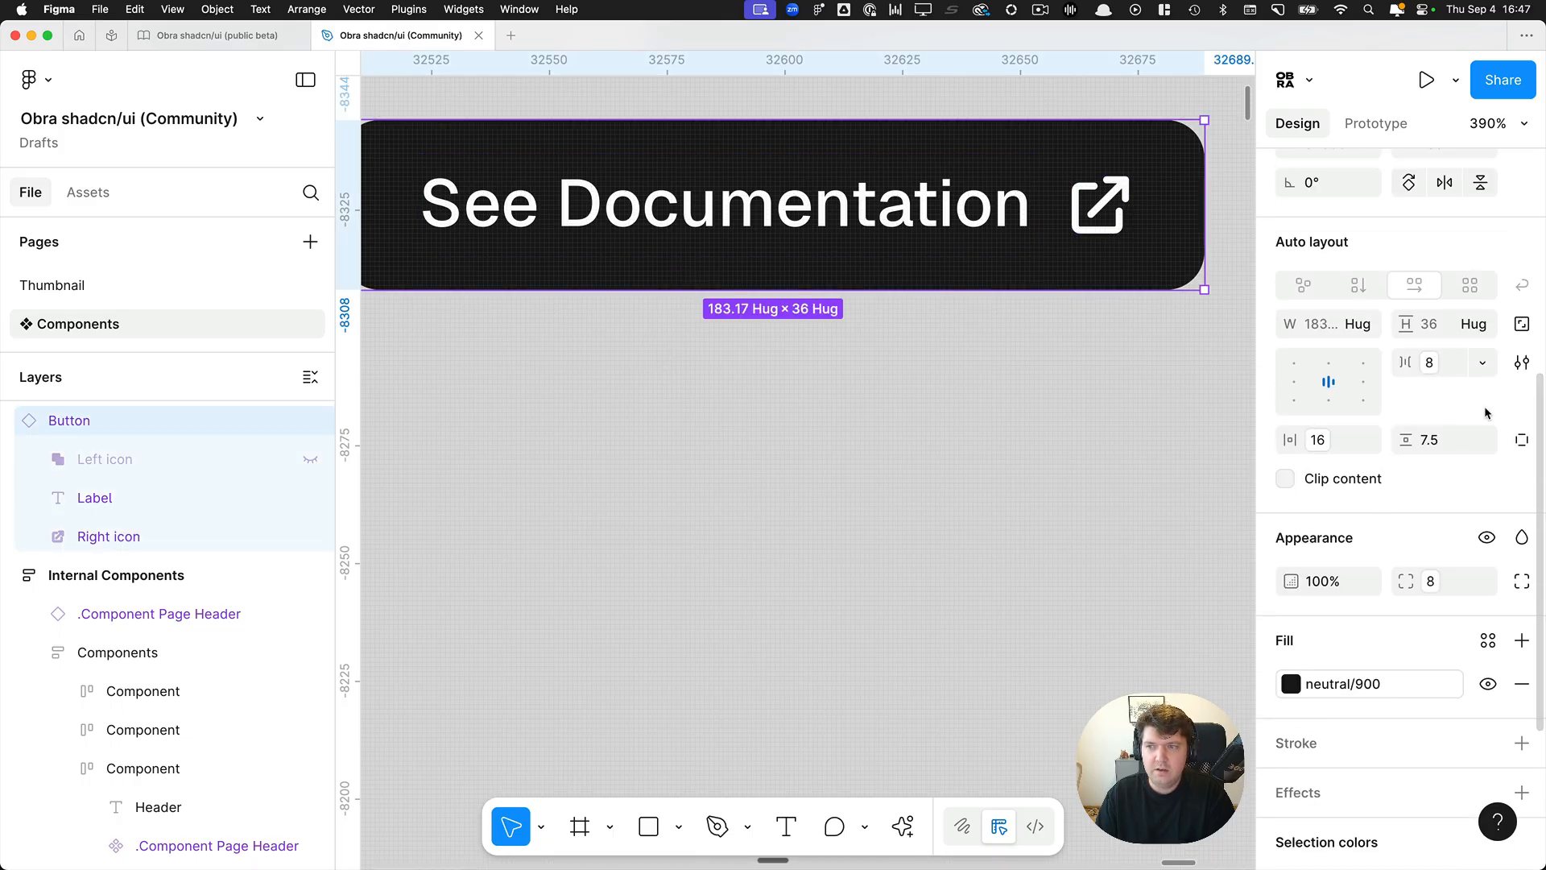
scroll(942, 394, down, 10)
scroll(929, 378, down, 3)
key(Delete)
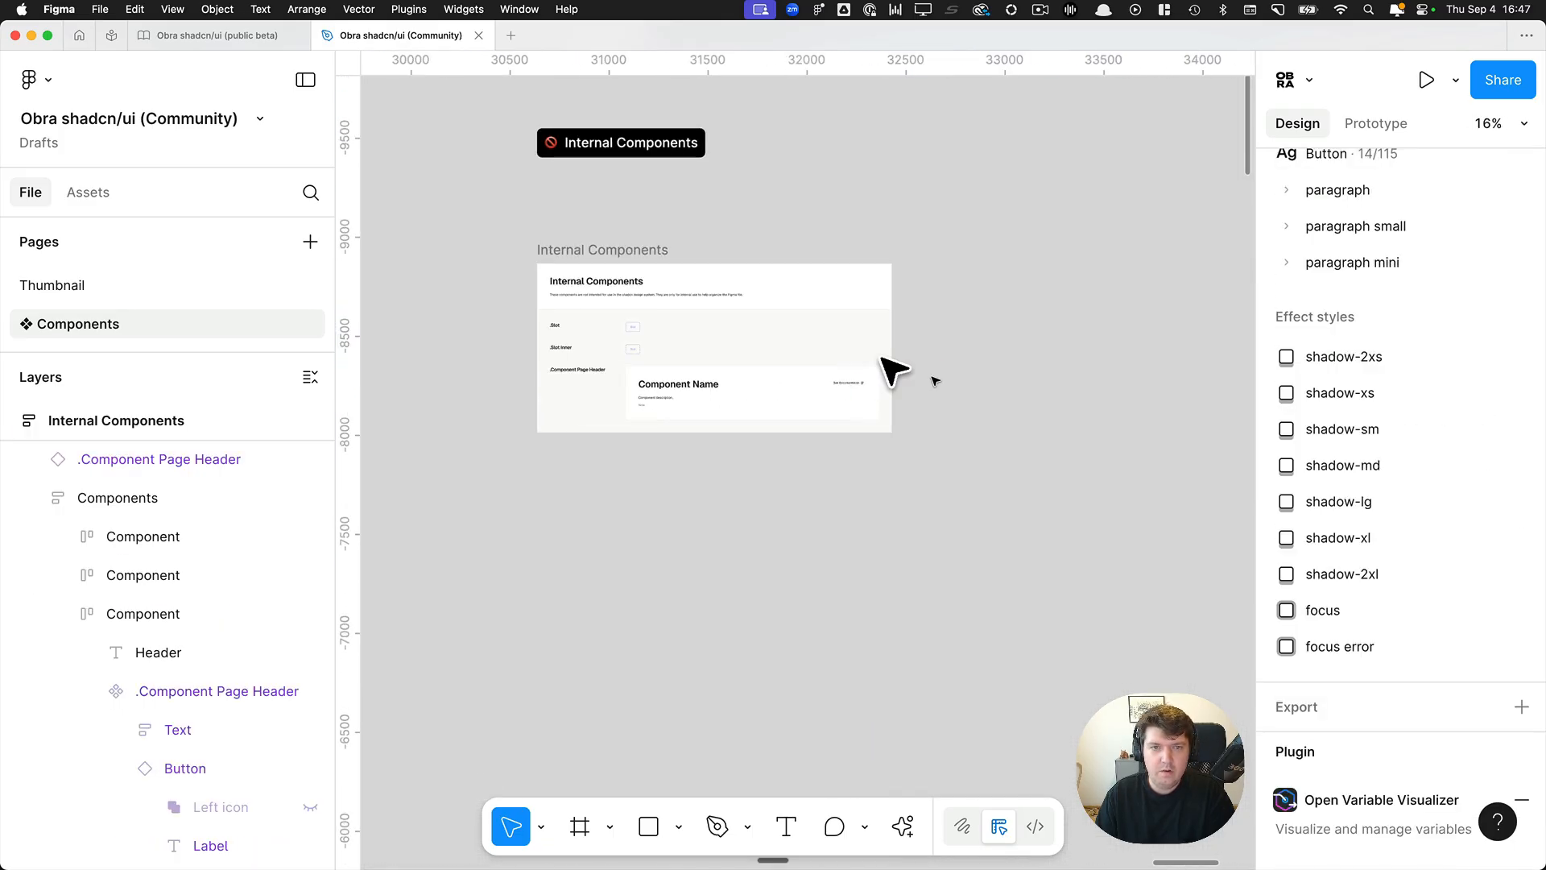
Scan the Select & Combobox frame with Obra Spacing Variable Fixer and inspect the Size=Large, State=Default, Lines=1 line problem layer.
scroll(557, 243, down, 4)
drag(369, 570, 759, 392)
scroll(758, 393, down, 5)
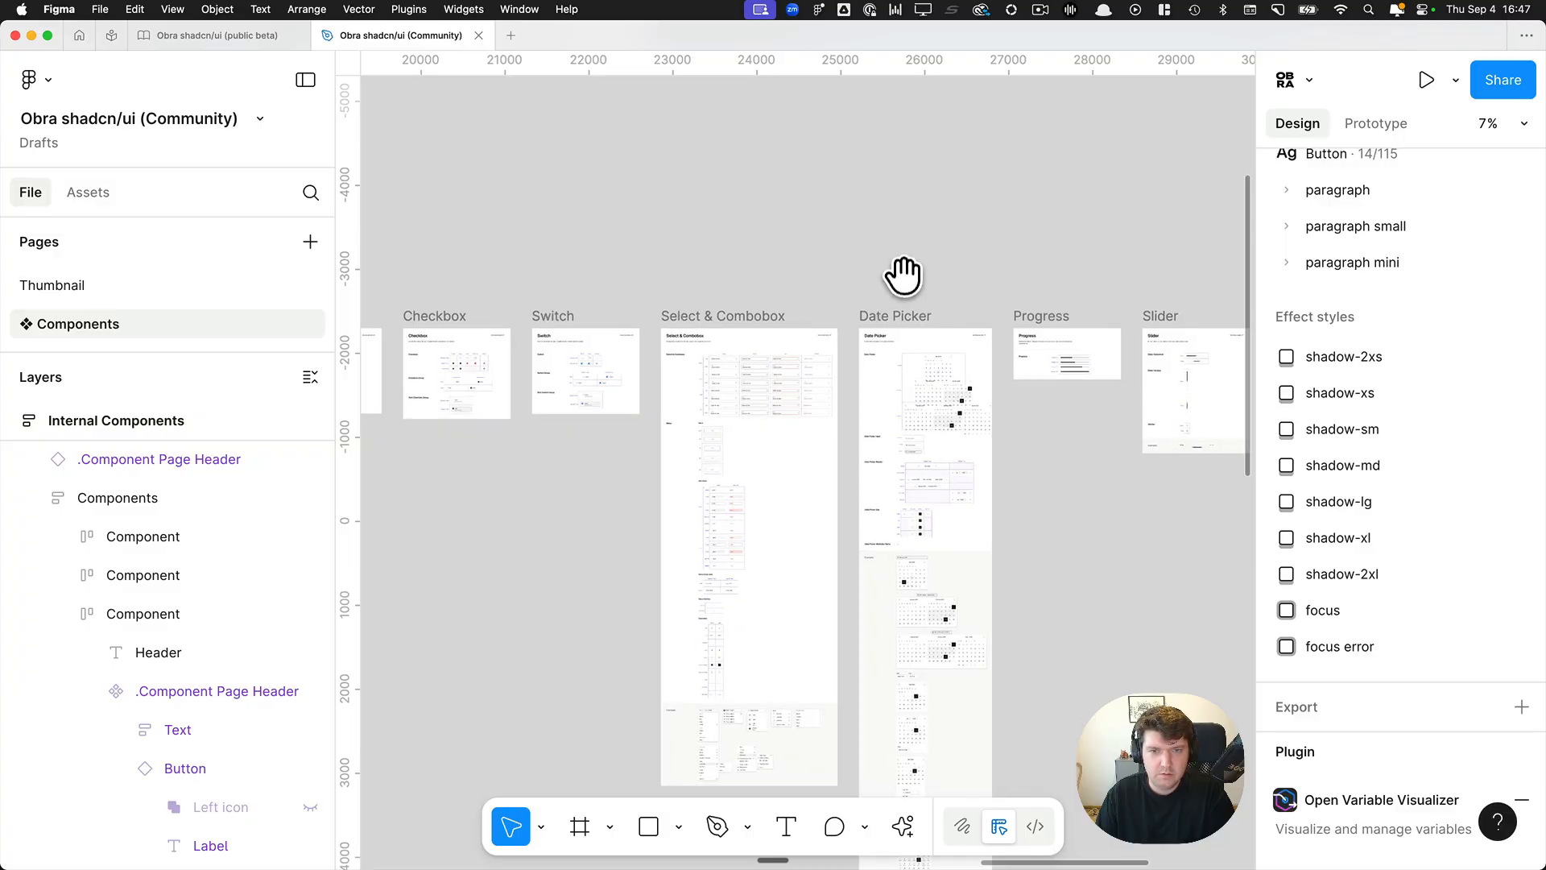
click(745, 326)
key(super+k)
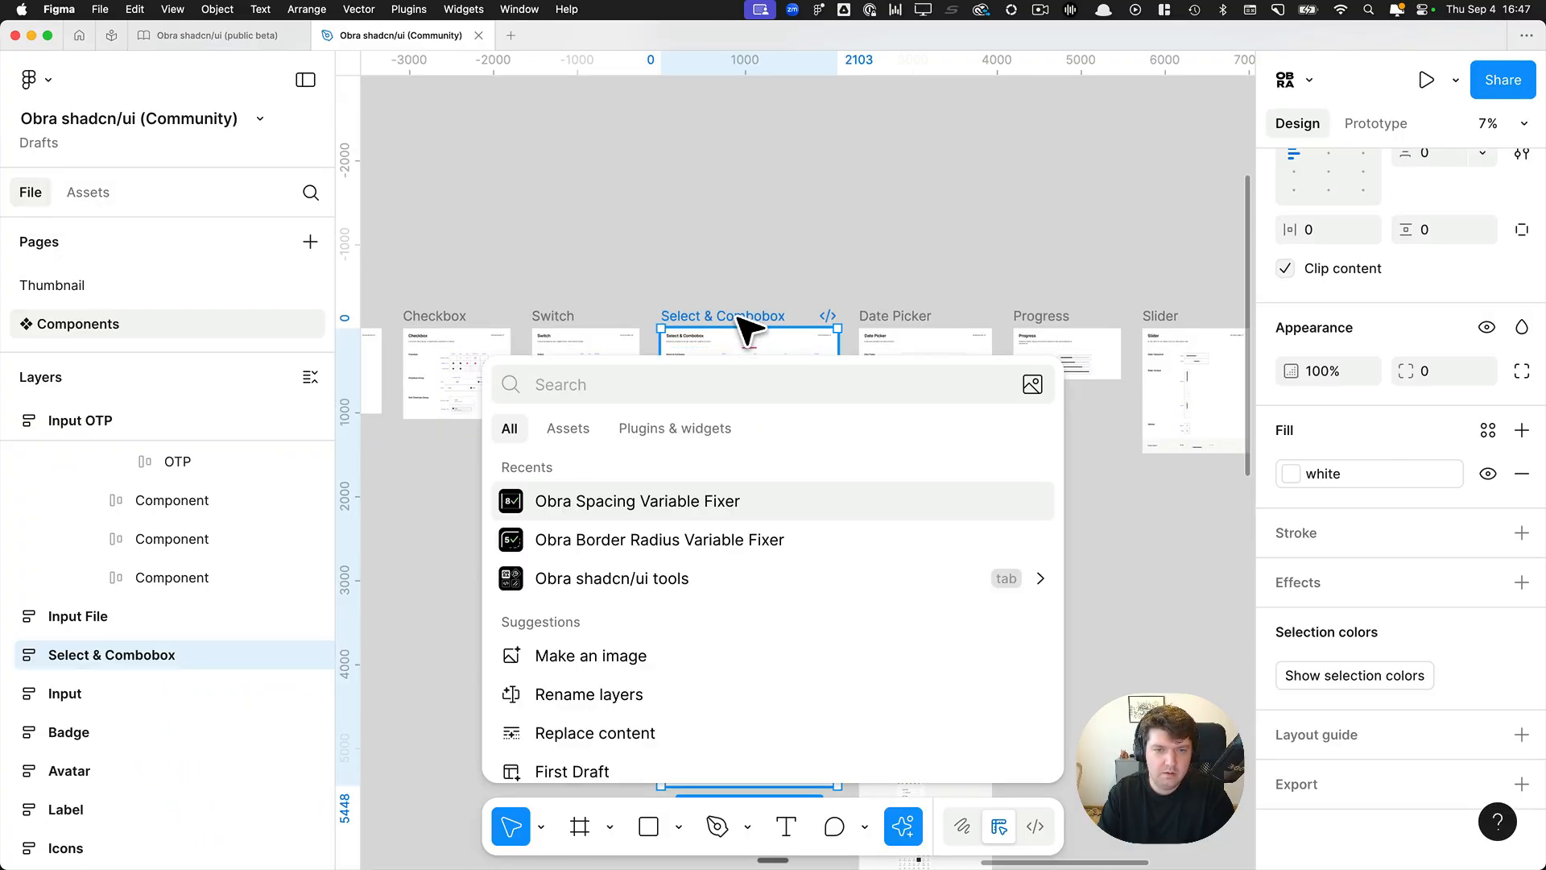
key(Return)
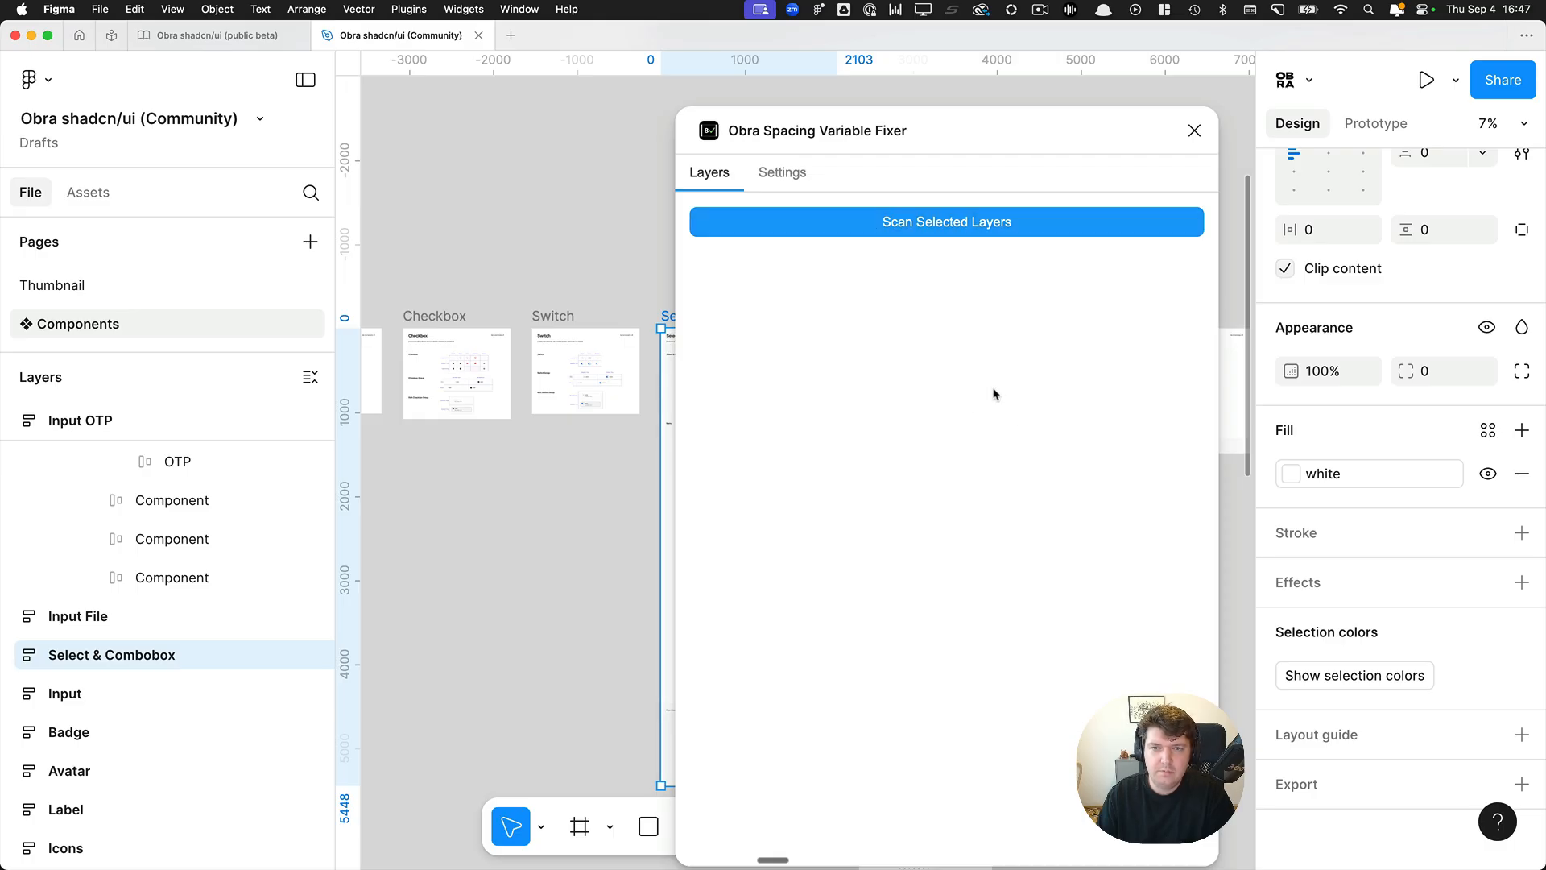
click(836, 226)
click(1065, 418)
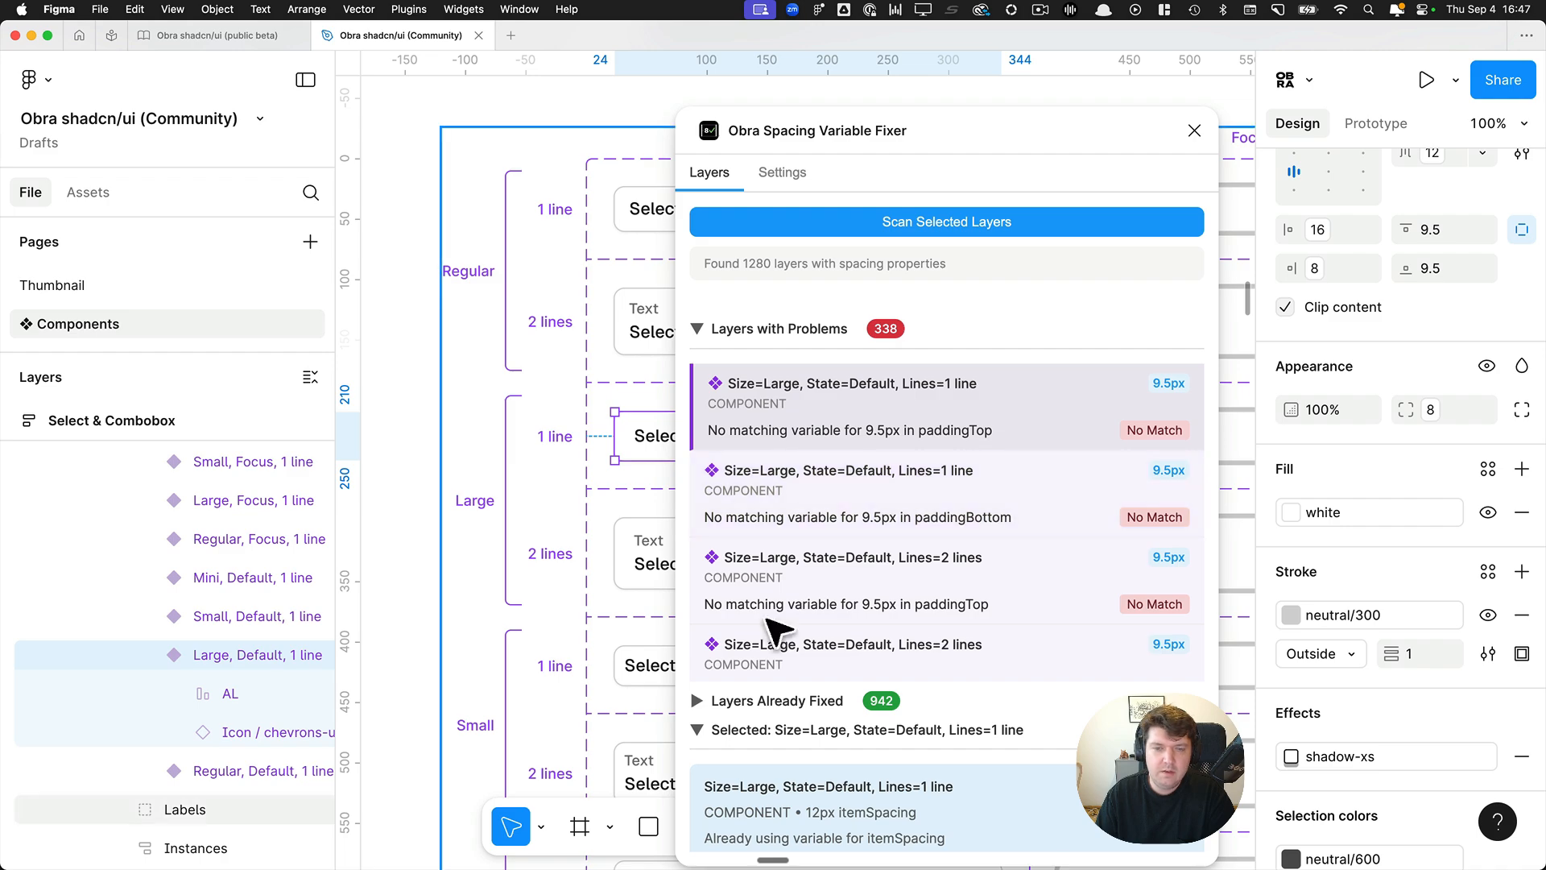
click(1194, 130)
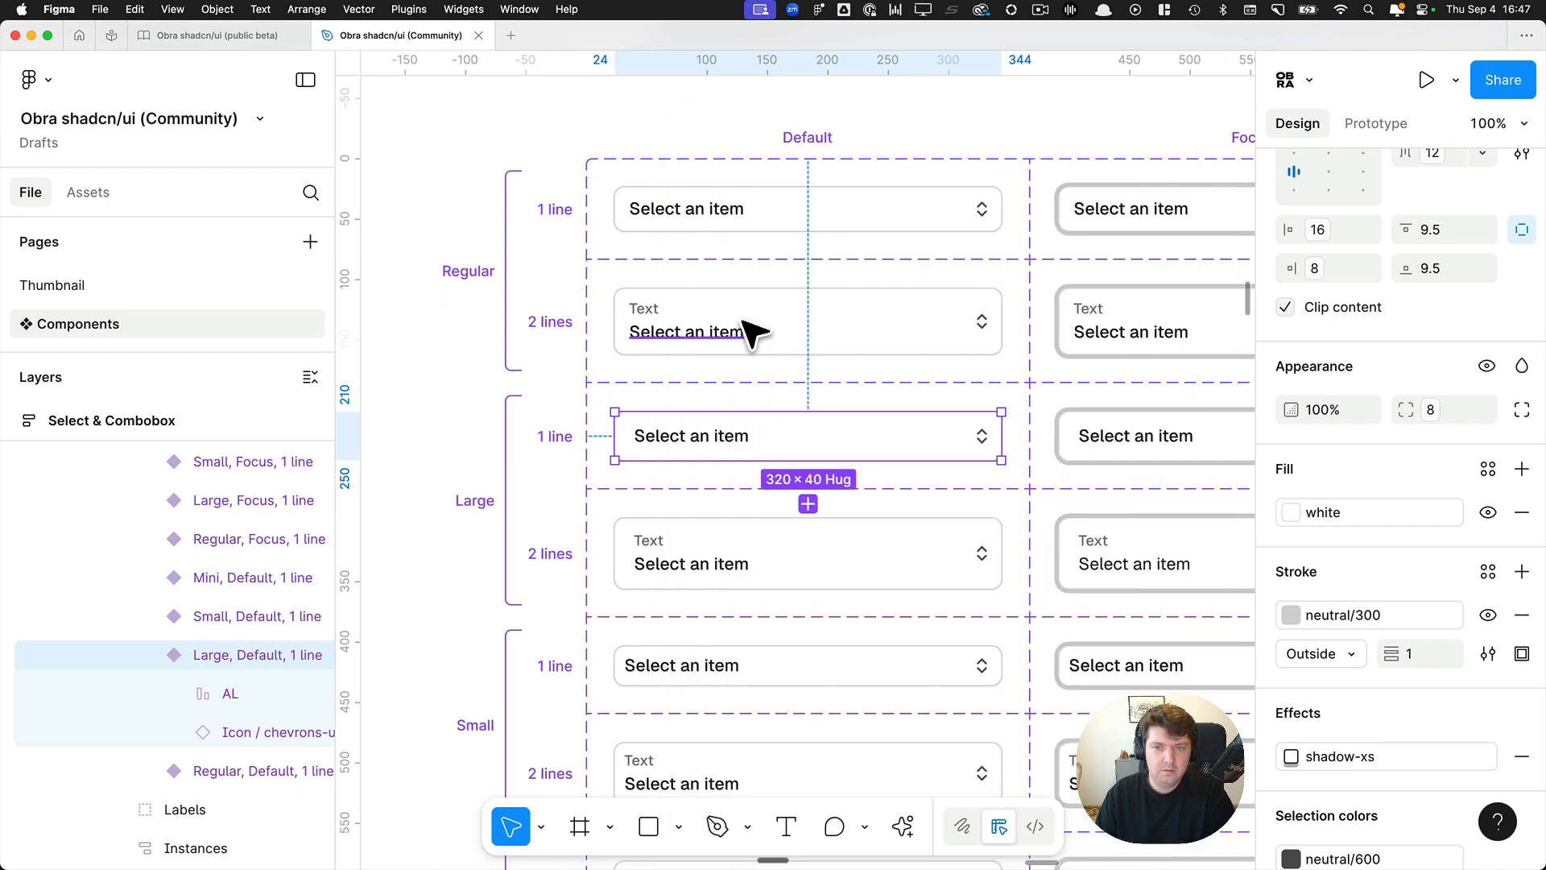
Find the Road to 1.0 note in the About section and open its linked GitHub issue in the browser.
scroll(749, 328, down, 3)
scroll(701, 314, down, 10)
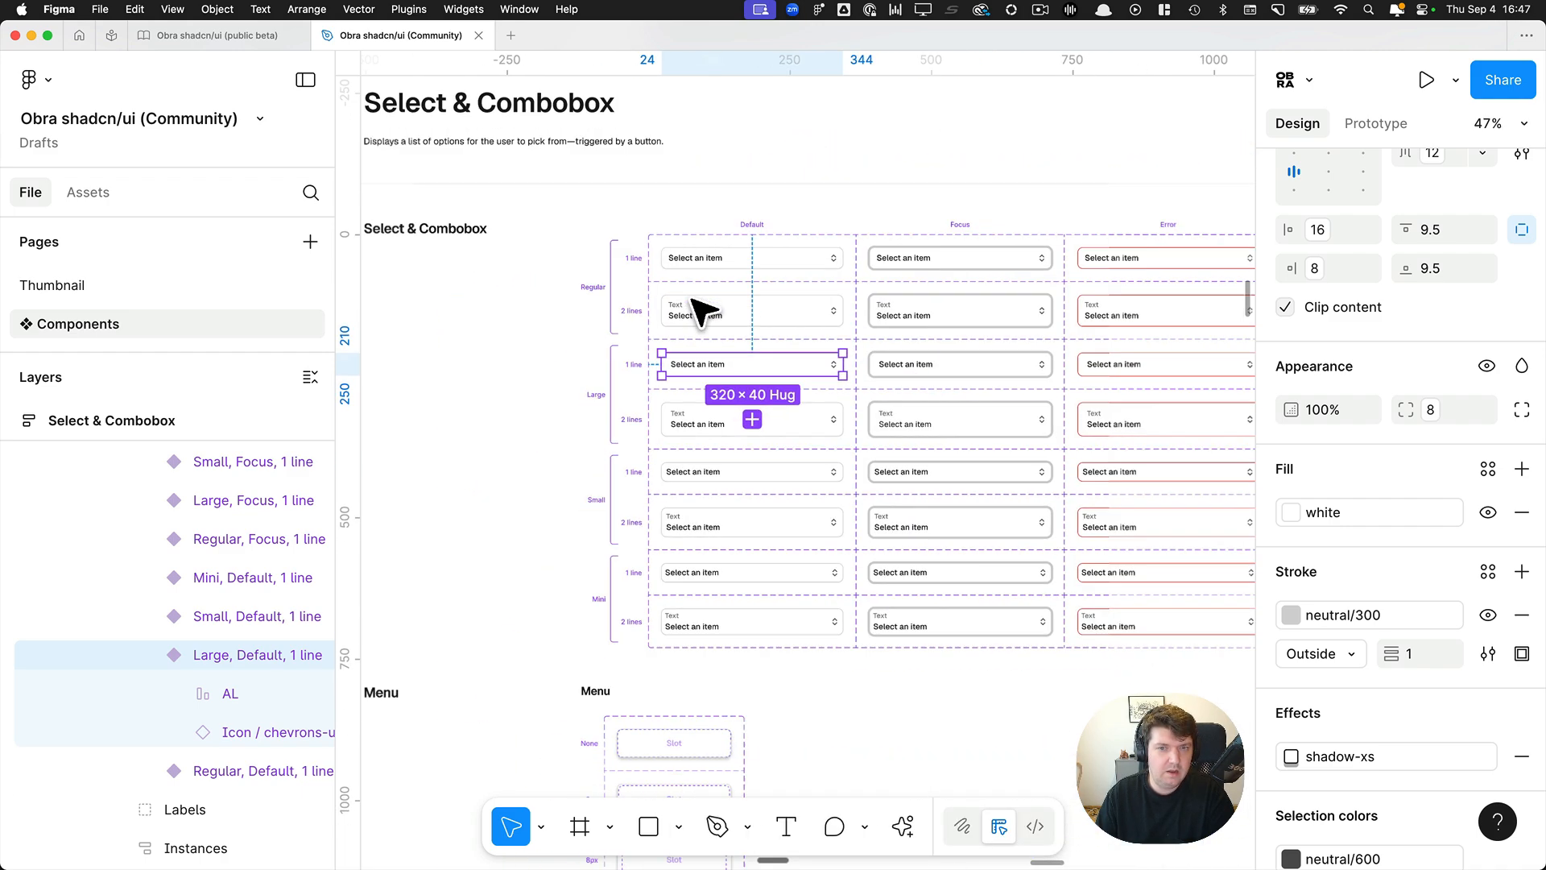
key(Escape)
scroll(489, 244, left, 15)
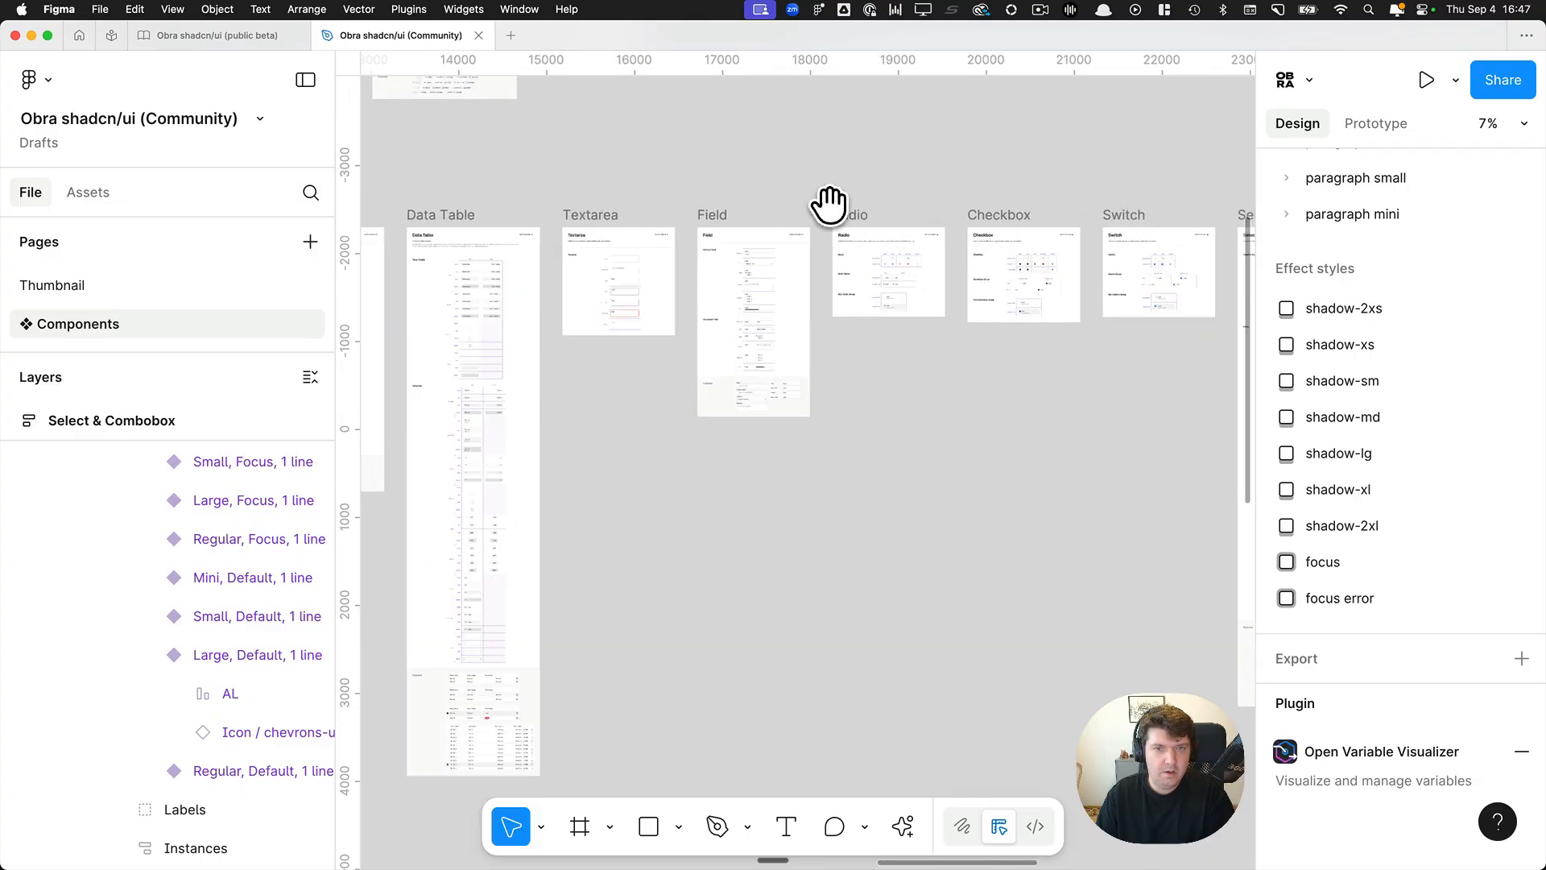
scroll(782, 220, down, 5)
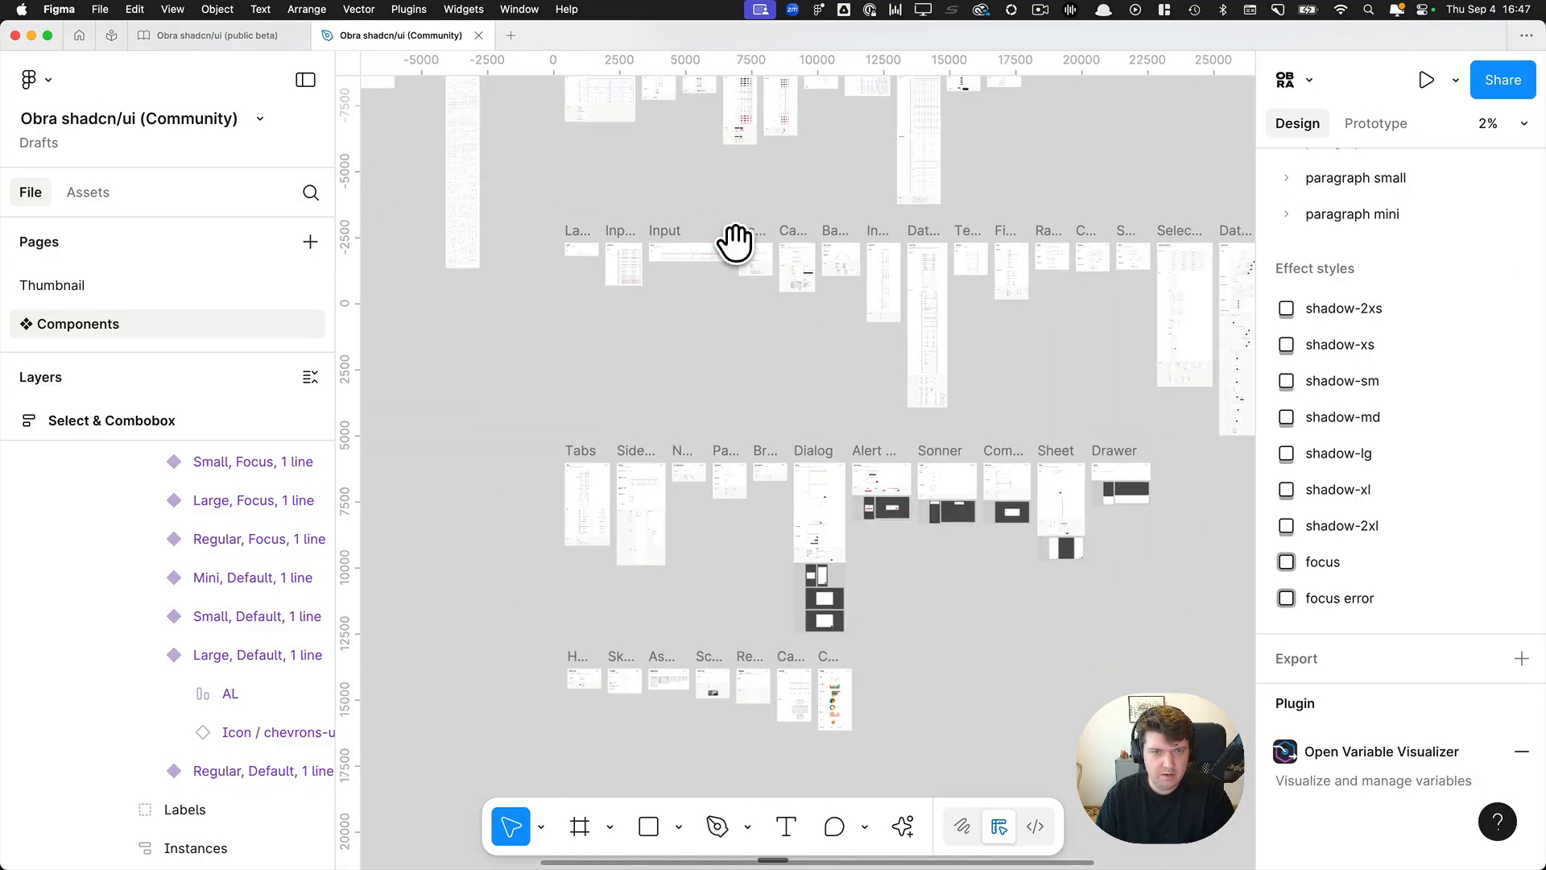
drag(732, 242, 929, 572)
drag(476, 542, 878, 536)
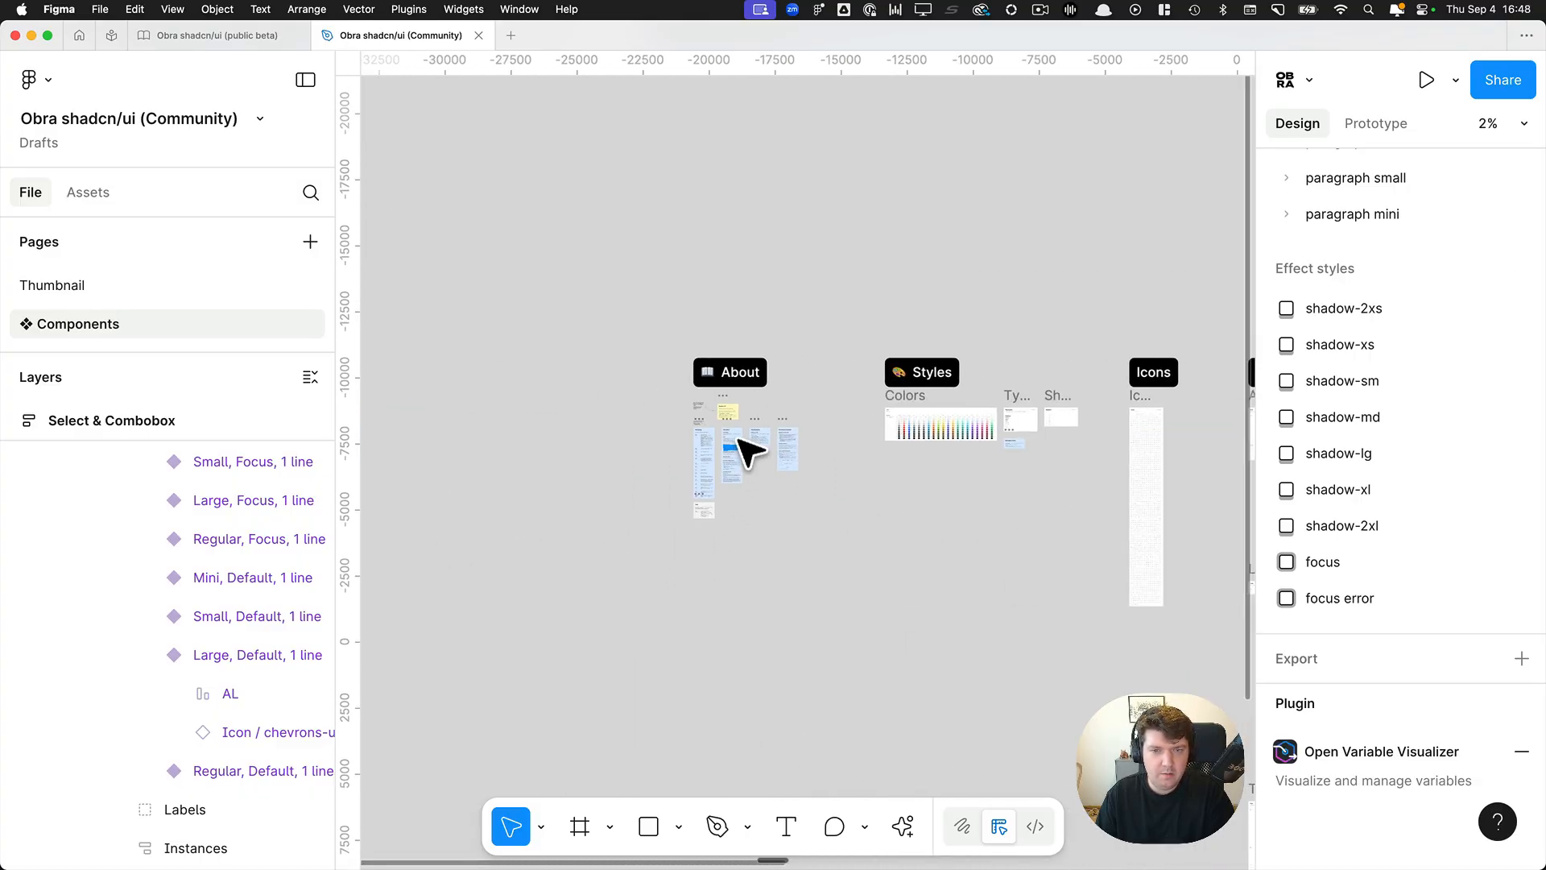
scroll(735, 419, up, 10)
scroll(739, 405, up, 5)
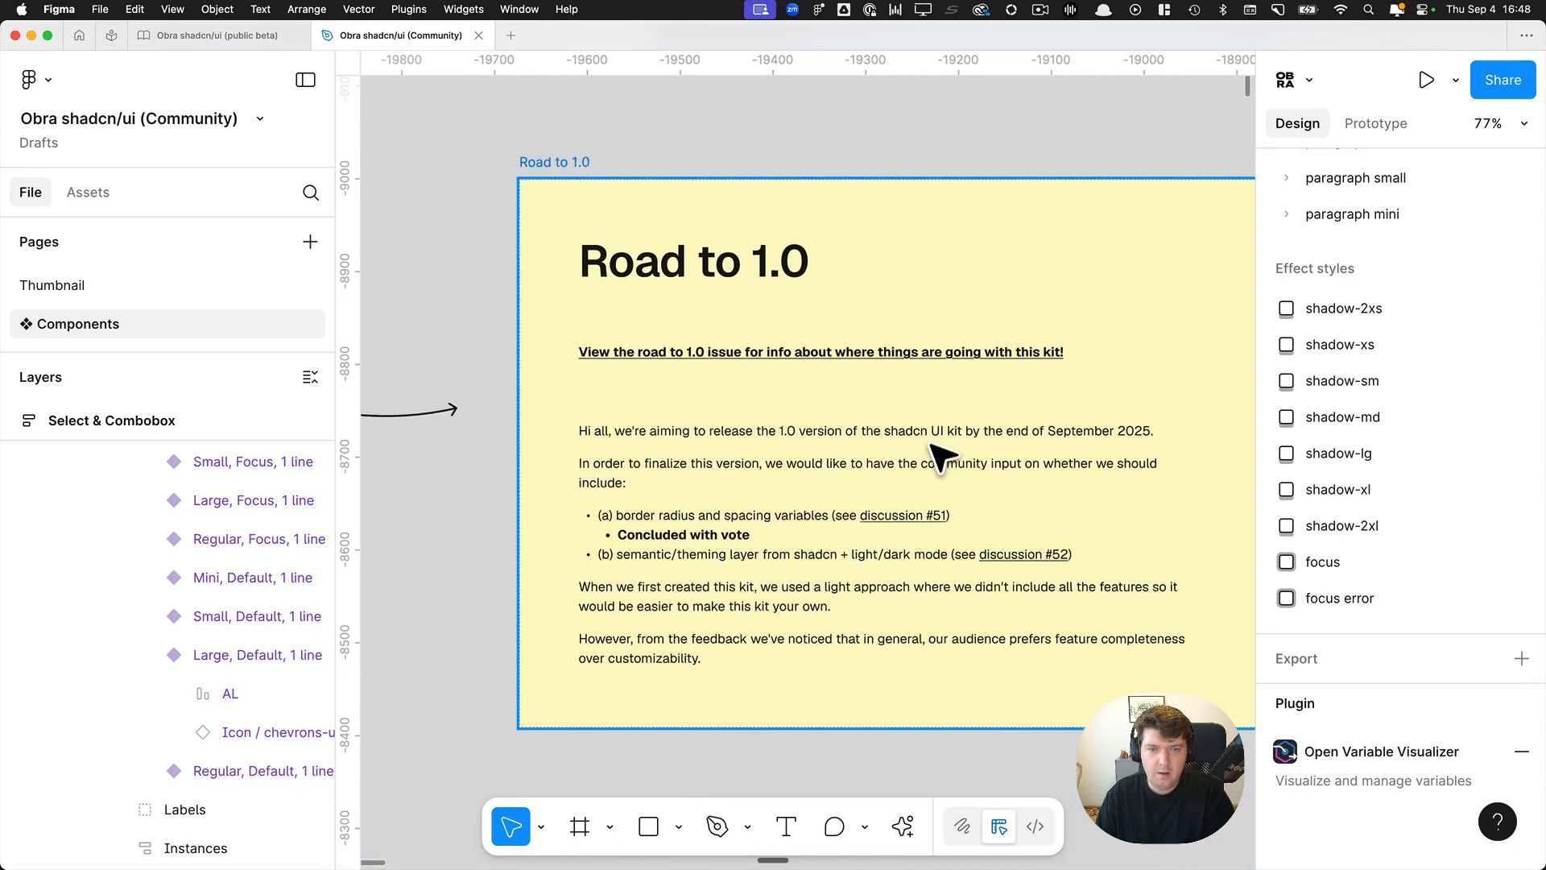
super+click(736, 361)
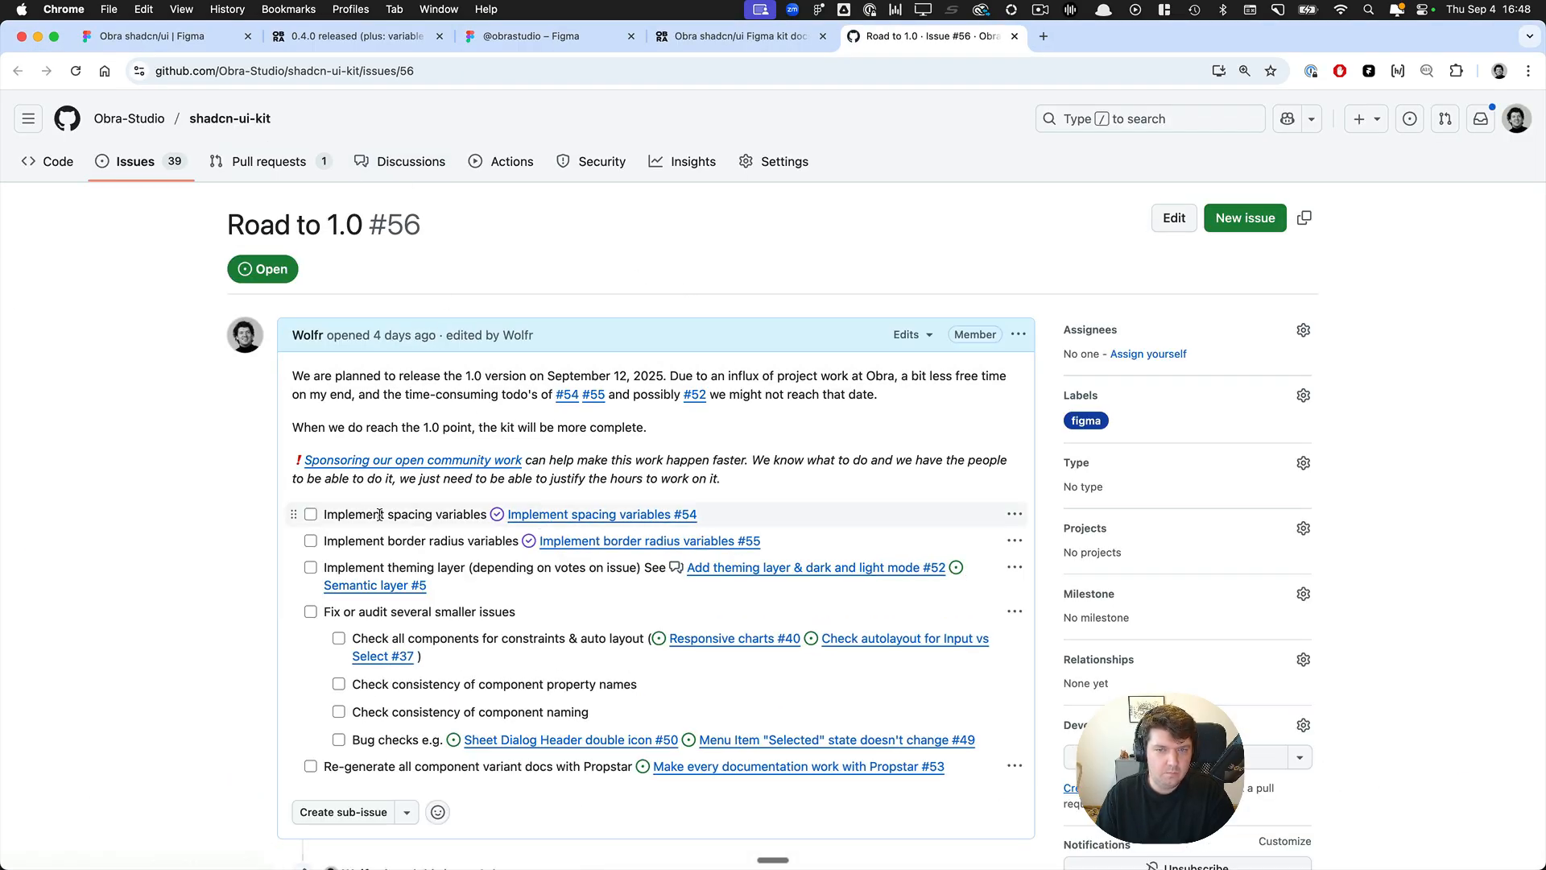
Mark the tasks Implement spacing variables and Implement border radius variables as done in the Road to 1.0 issue.
click(310, 516)
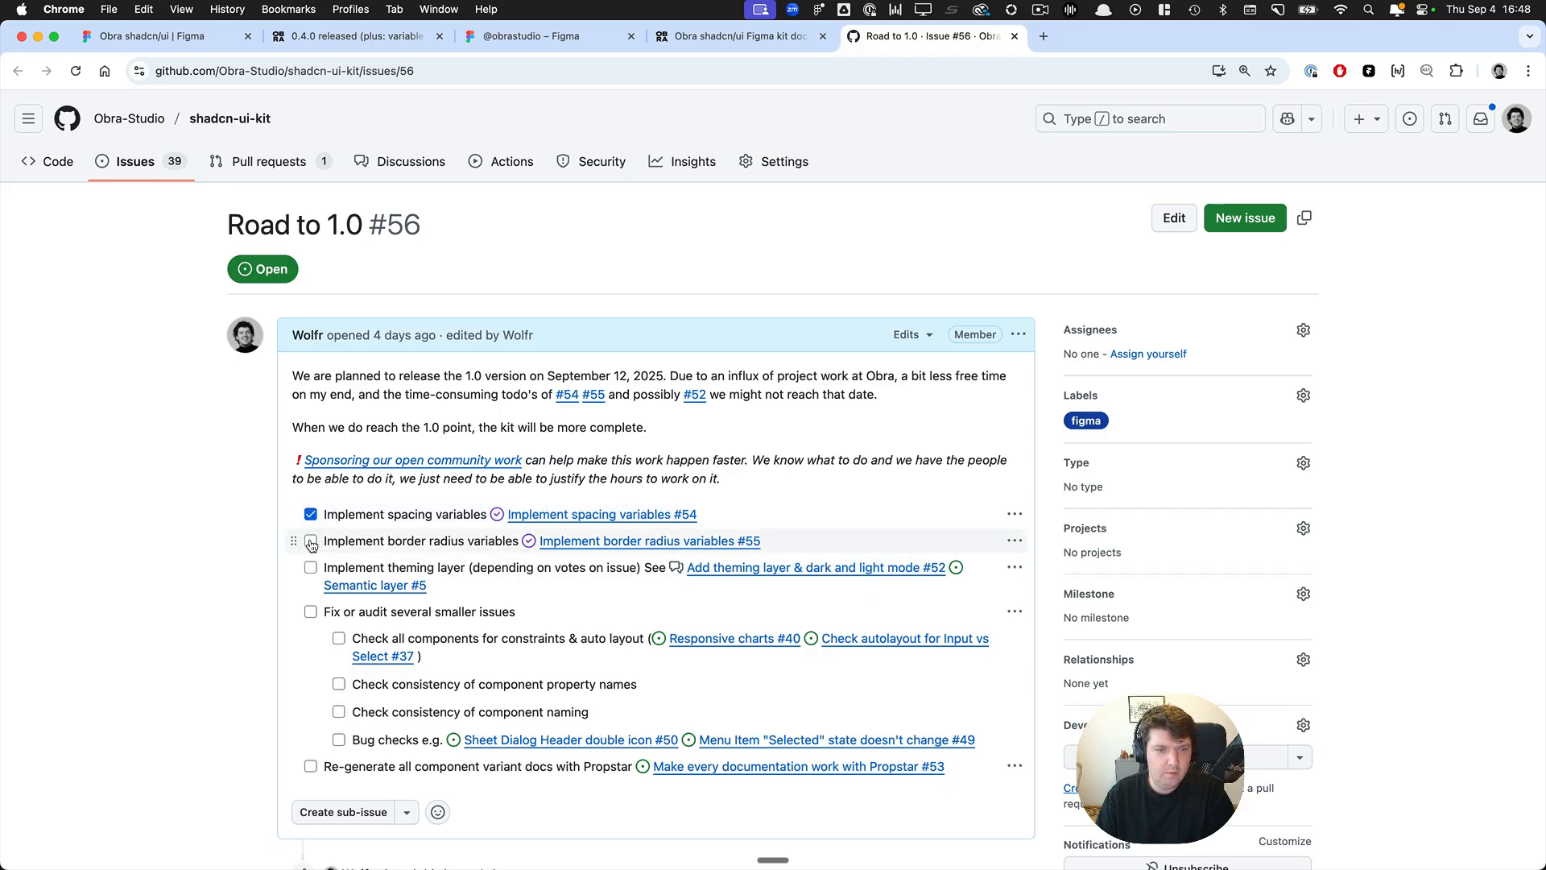
click(310, 542)
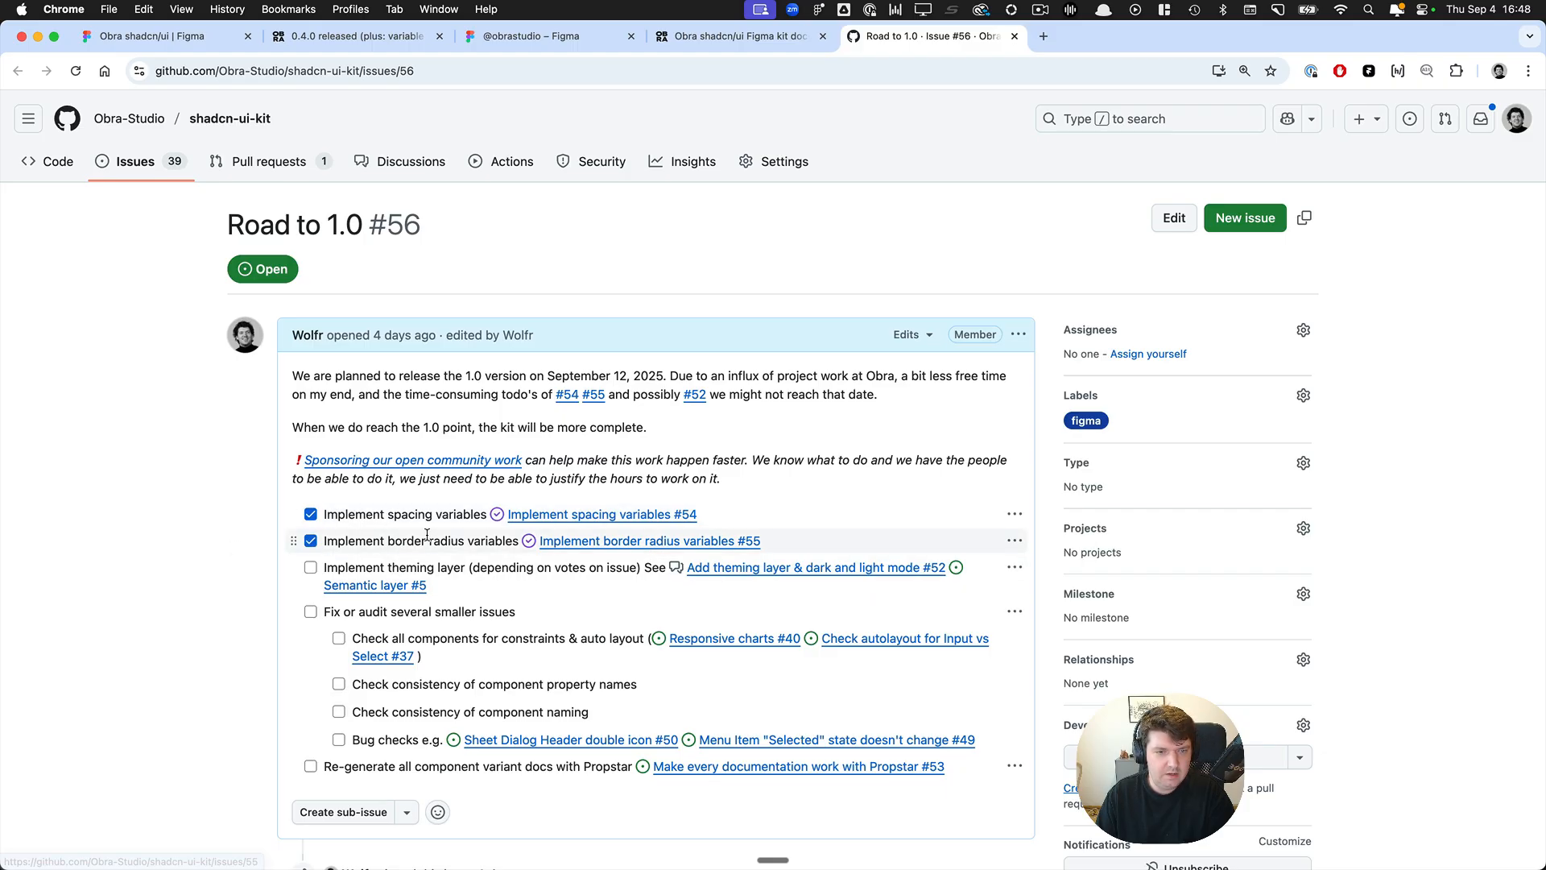
scroll(427, 534, down, 1)
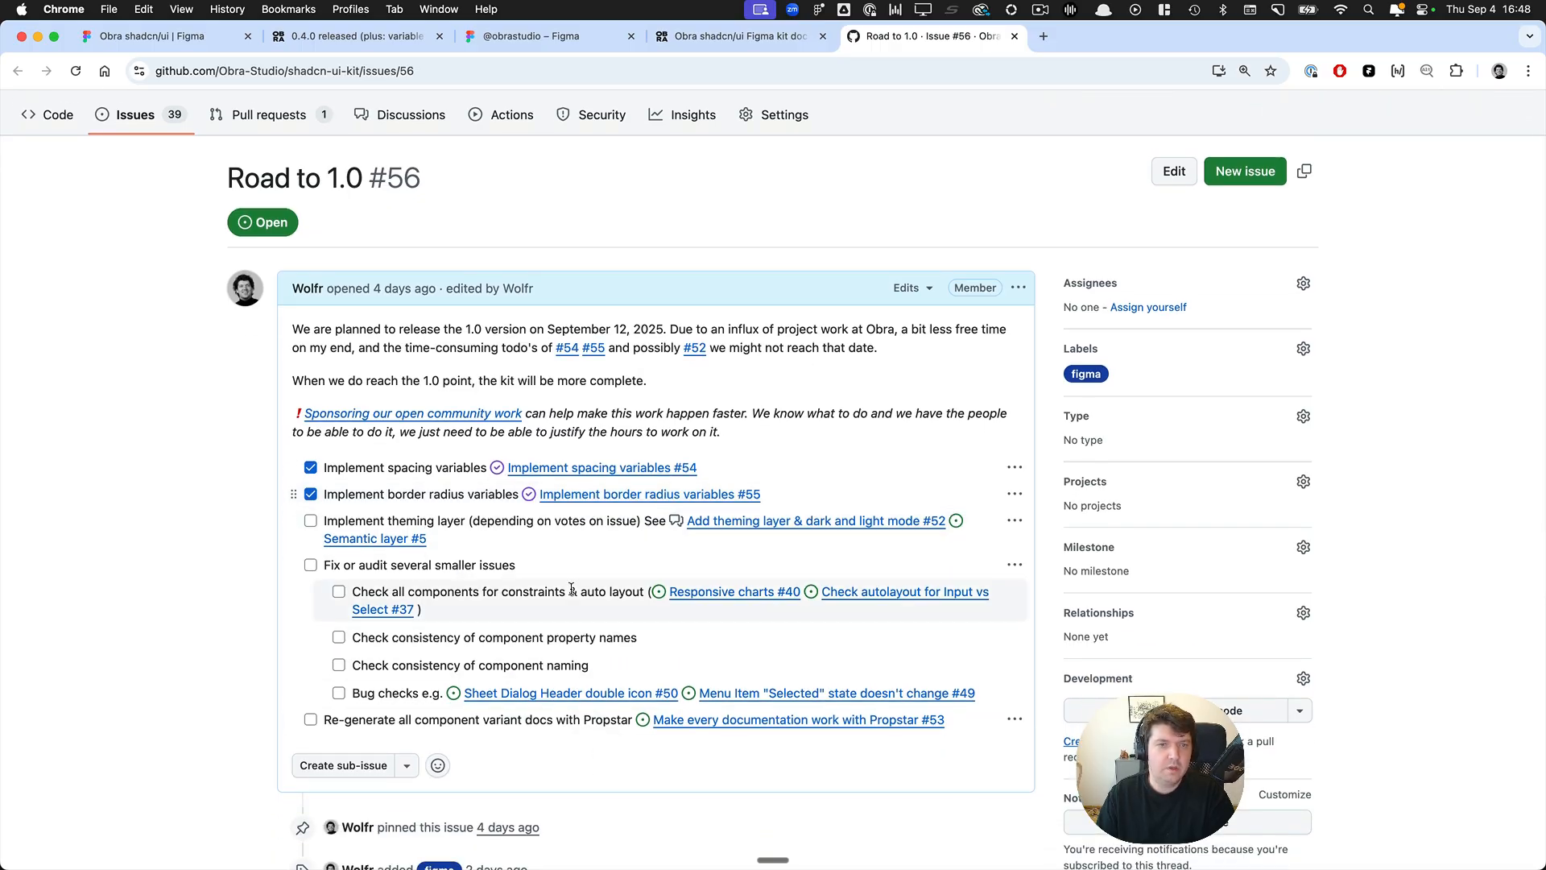
scroll(524, 523, up, 1)
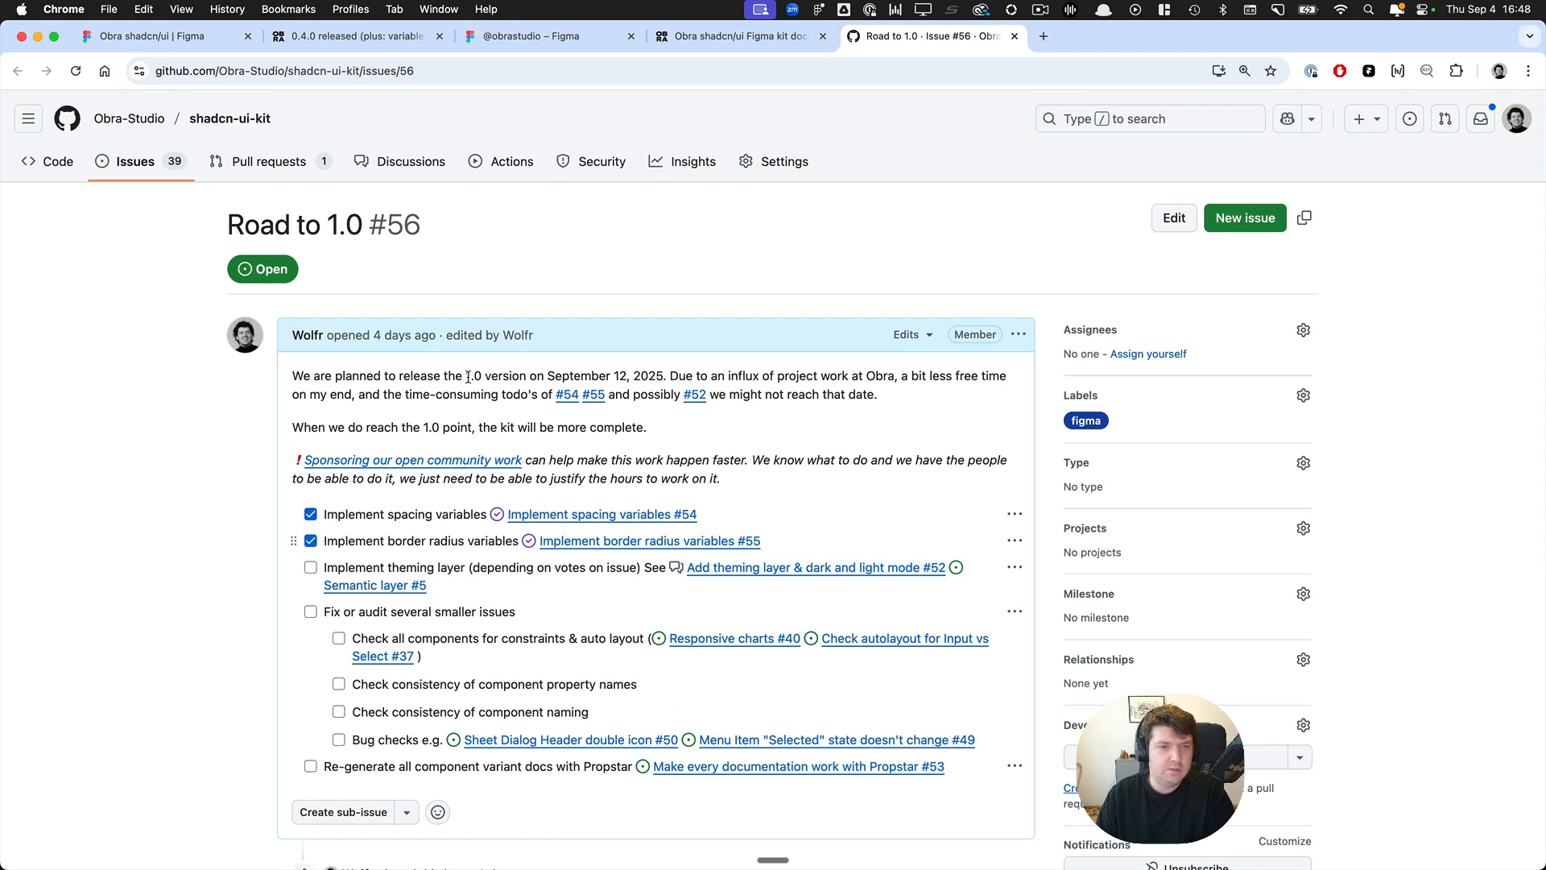